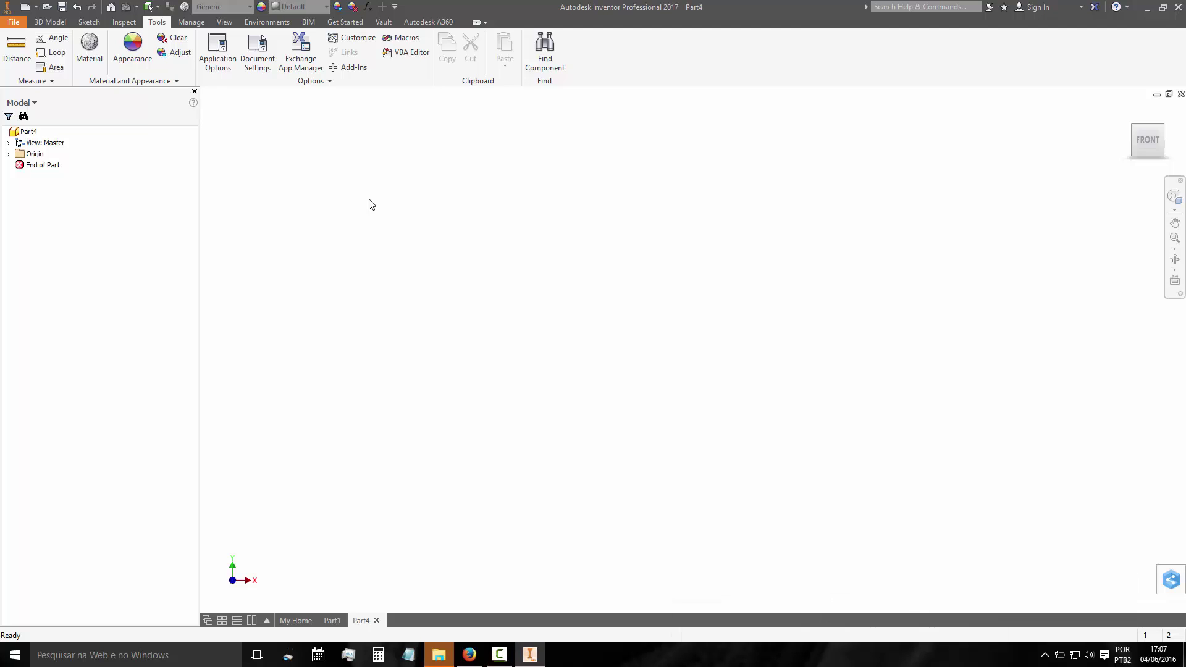
# Start a sketch on the base plane and draw a 0,6 by 1,1 centre rectangle at the origin
pyautogui.click(90, 23)
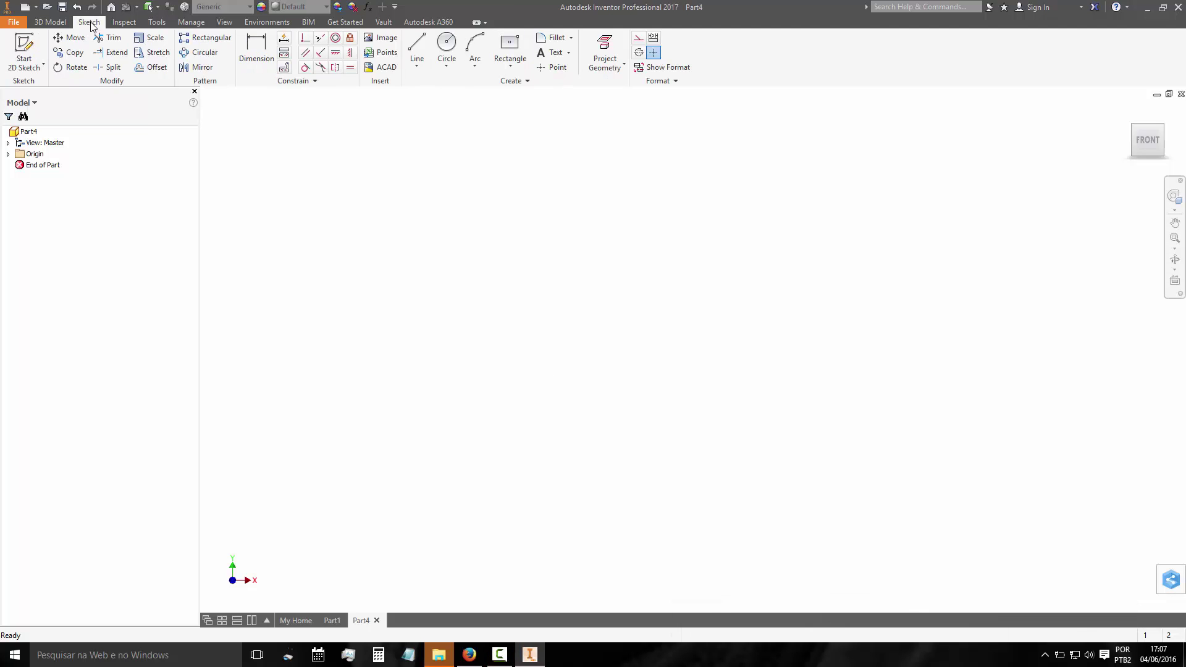
pyautogui.click(24, 49)
pyautogui.click(530, 366)
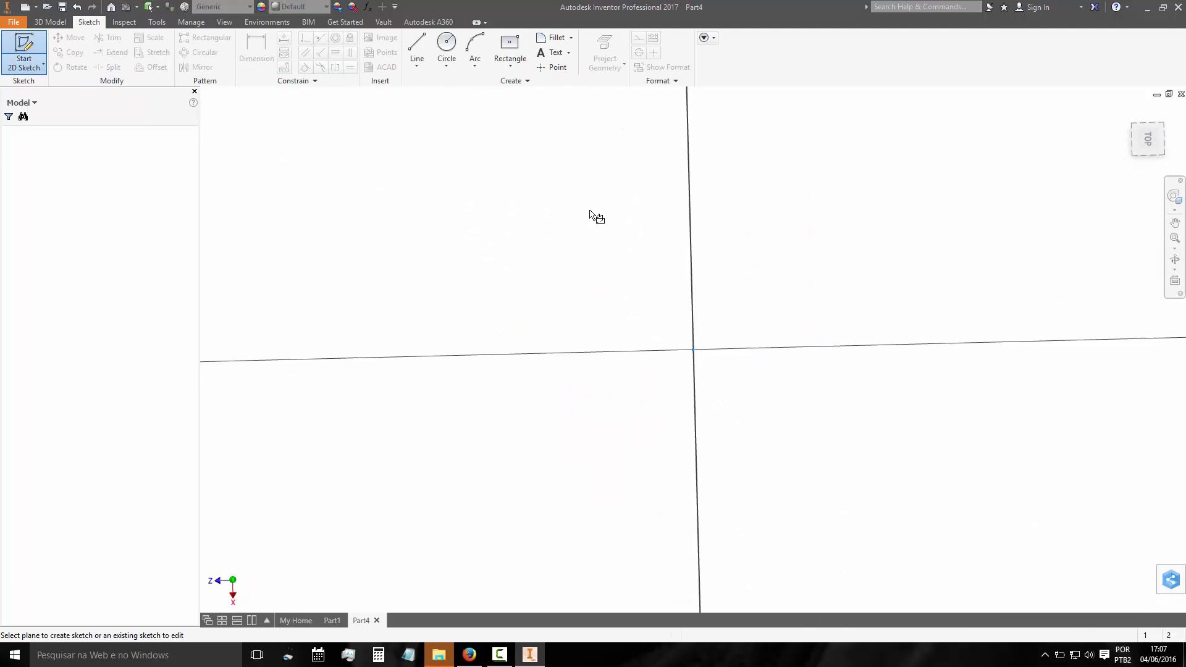
pyautogui.click(510, 46)
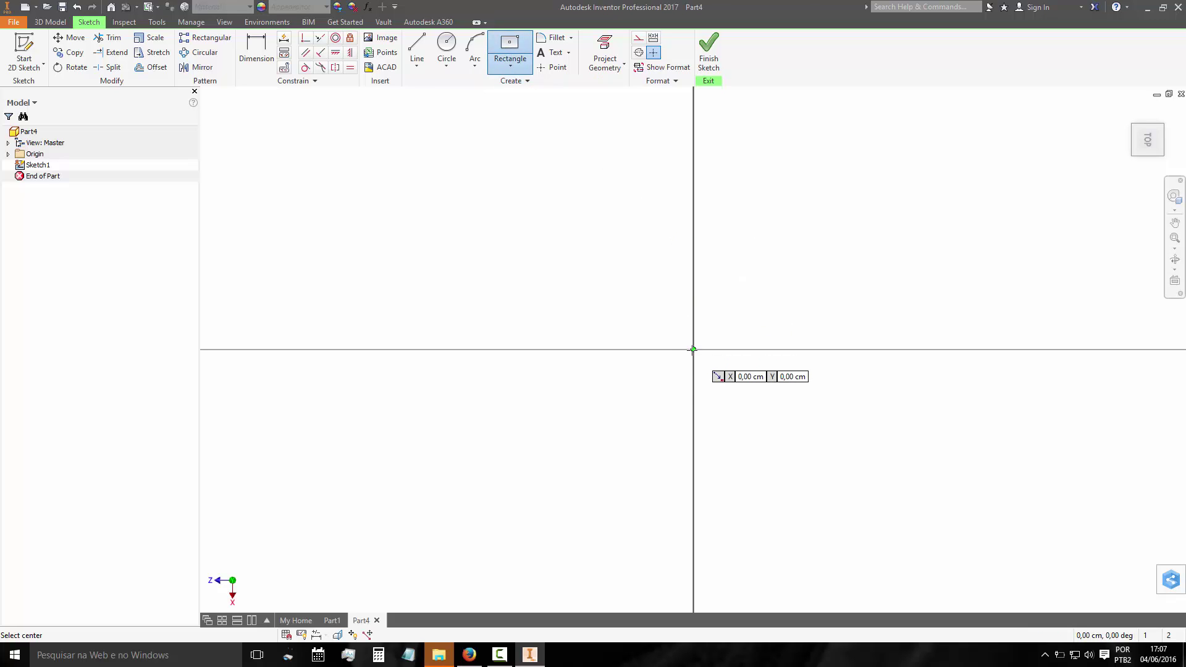
pyautogui.click(693, 350)
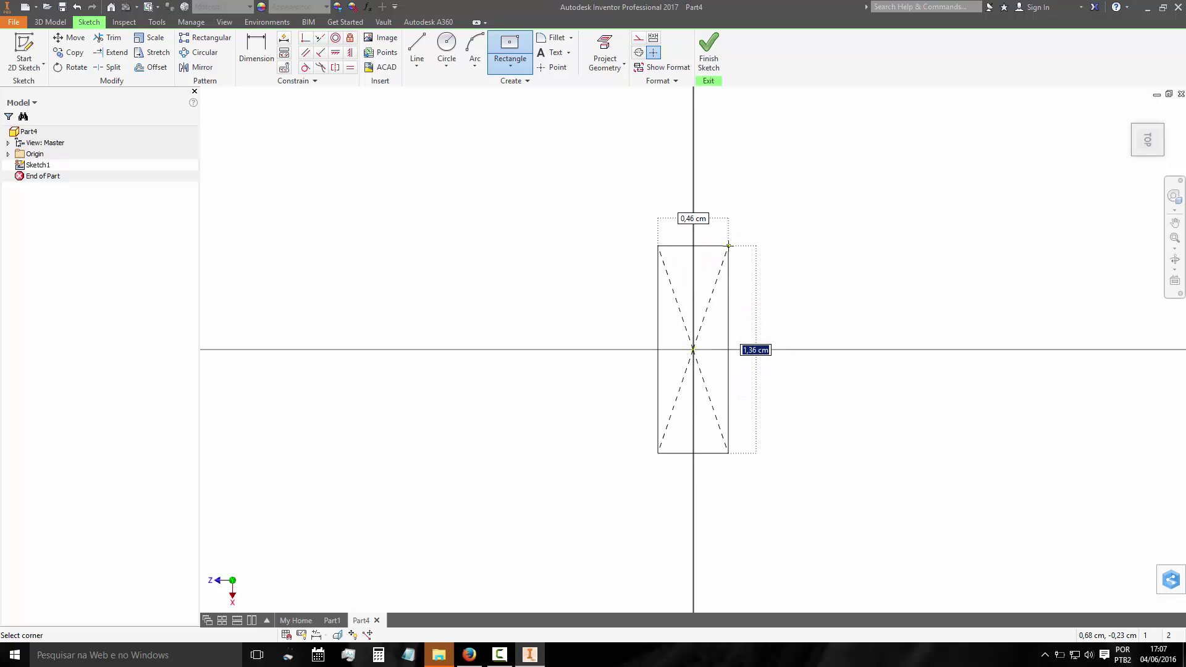
pyautogui.write('0,6')
pyautogui.press('Tab')
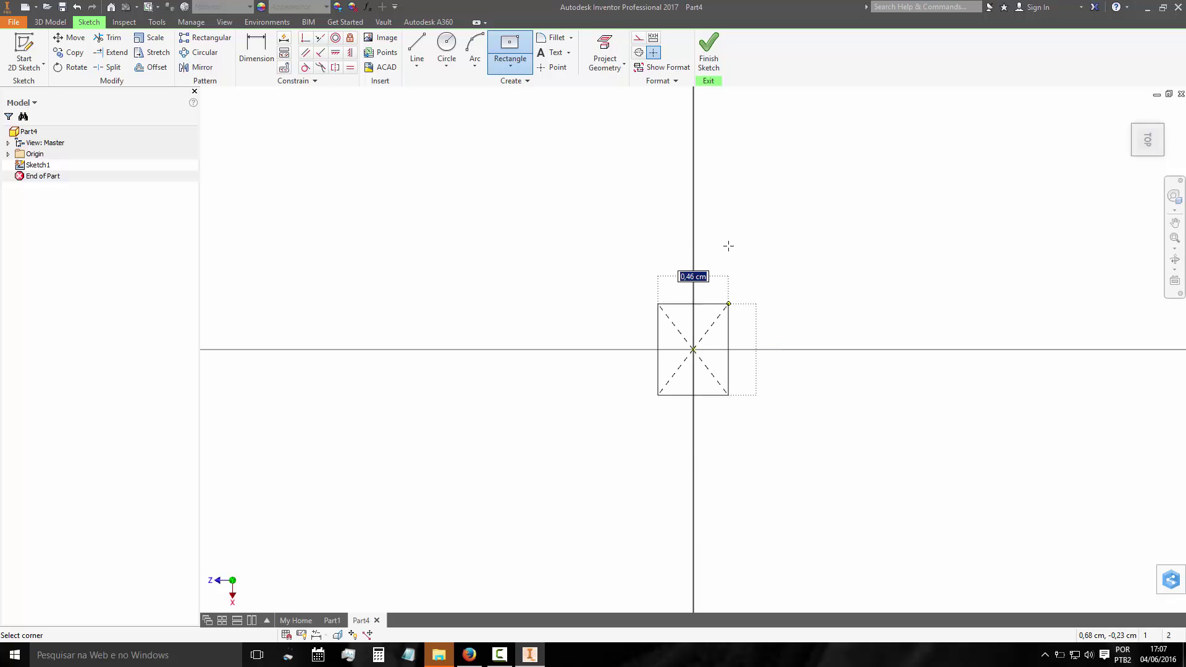
pyautogui.write('1,10')
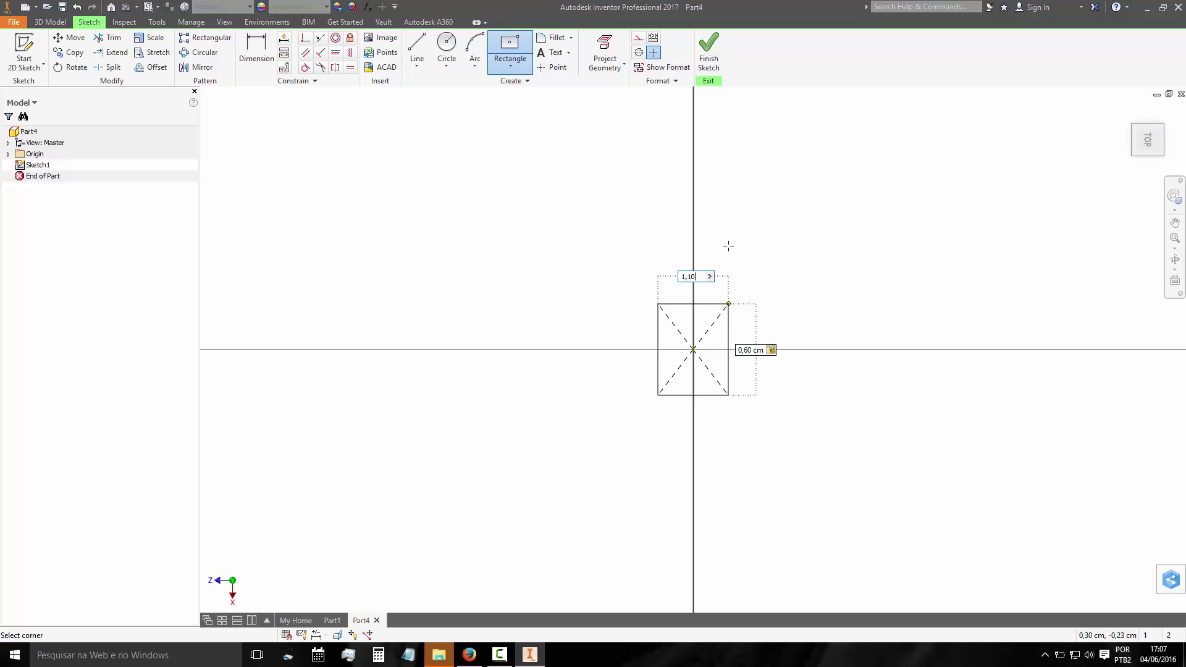
pyautogui.press('Return')
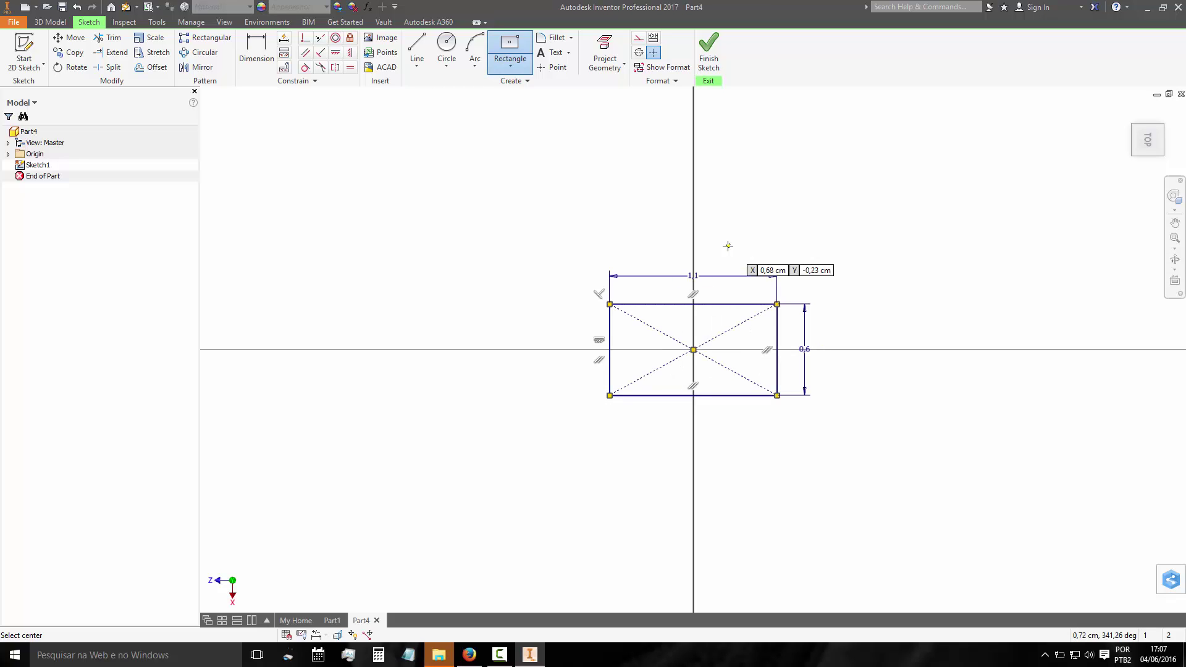
pyautogui.press('Escape')
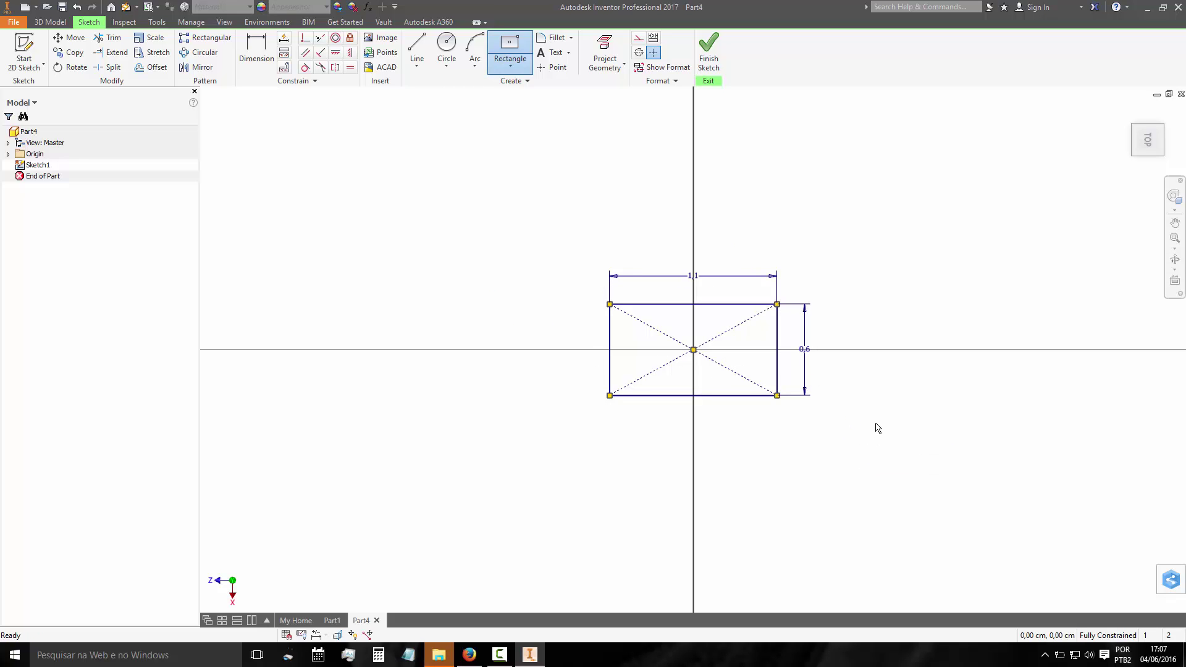
# Delete the rectangle's 0,6 height and 1,1 width dimensions
pyautogui.moveTo(878, 437); pyautogui.dragTo(796, 285)
pyautogui.press('Delete')
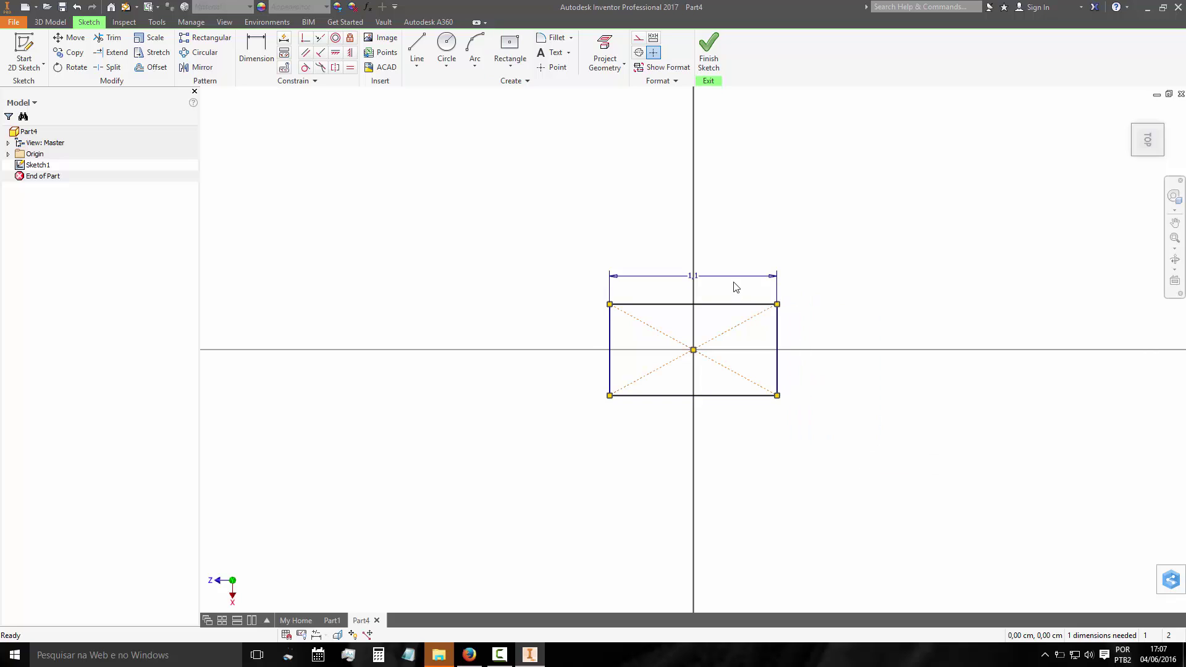
pyautogui.click(772, 276)
pyautogui.press('Delete')
# Finish the sketch and extrude the rectangle downward 0,10 as Extrusion1
pyautogui.click(708, 49)
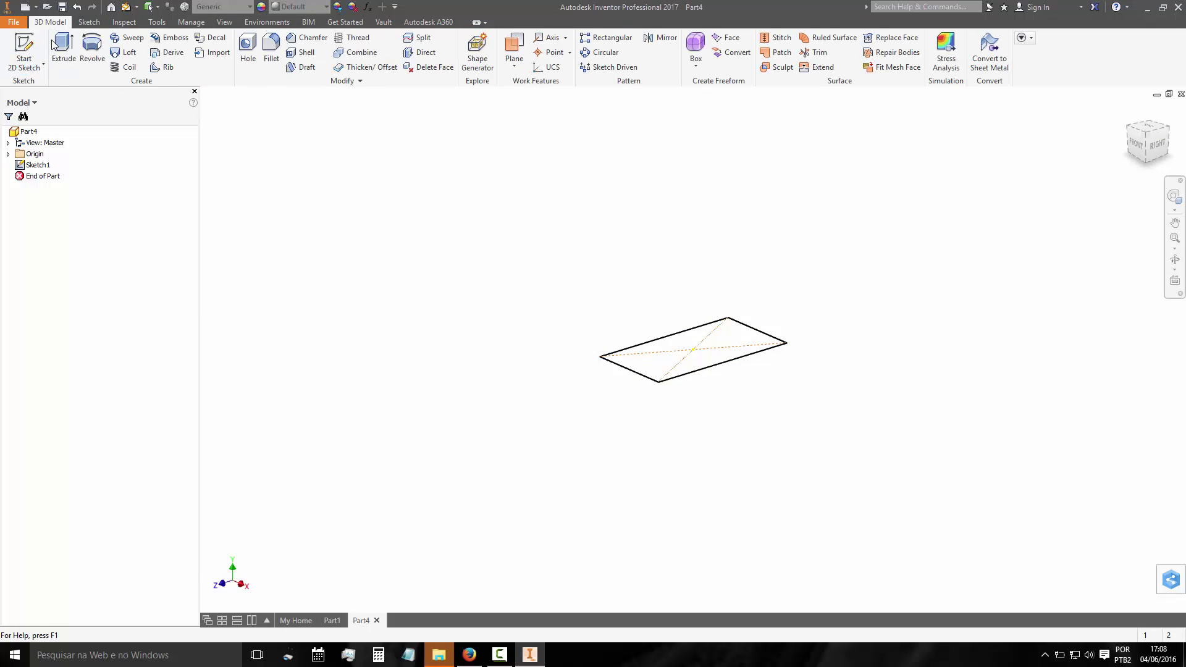
pyautogui.click(55, 44)
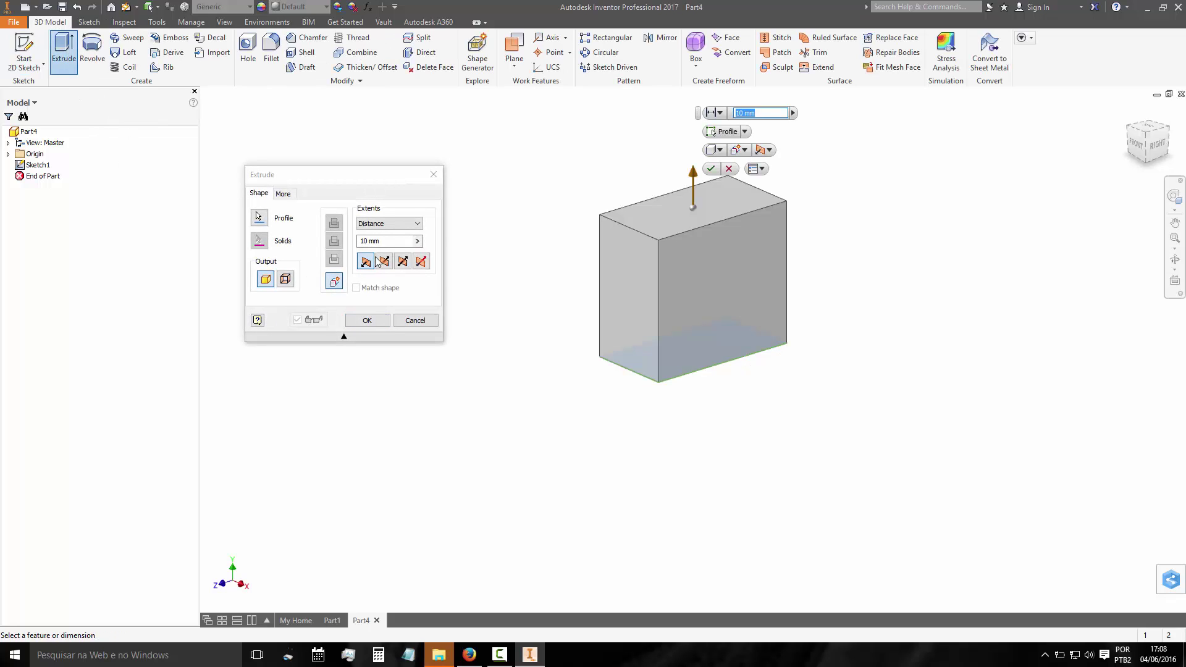
pyautogui.click(383, 261)
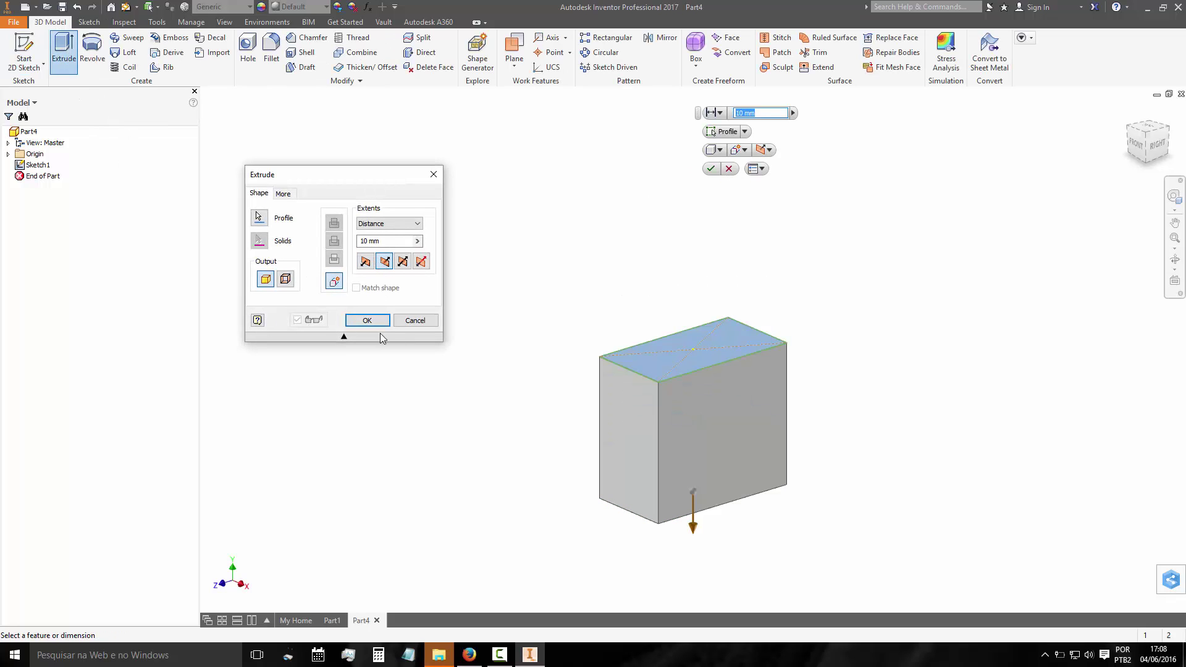
pyautogui.click(383, 241)
pyautogui.write('0,1')
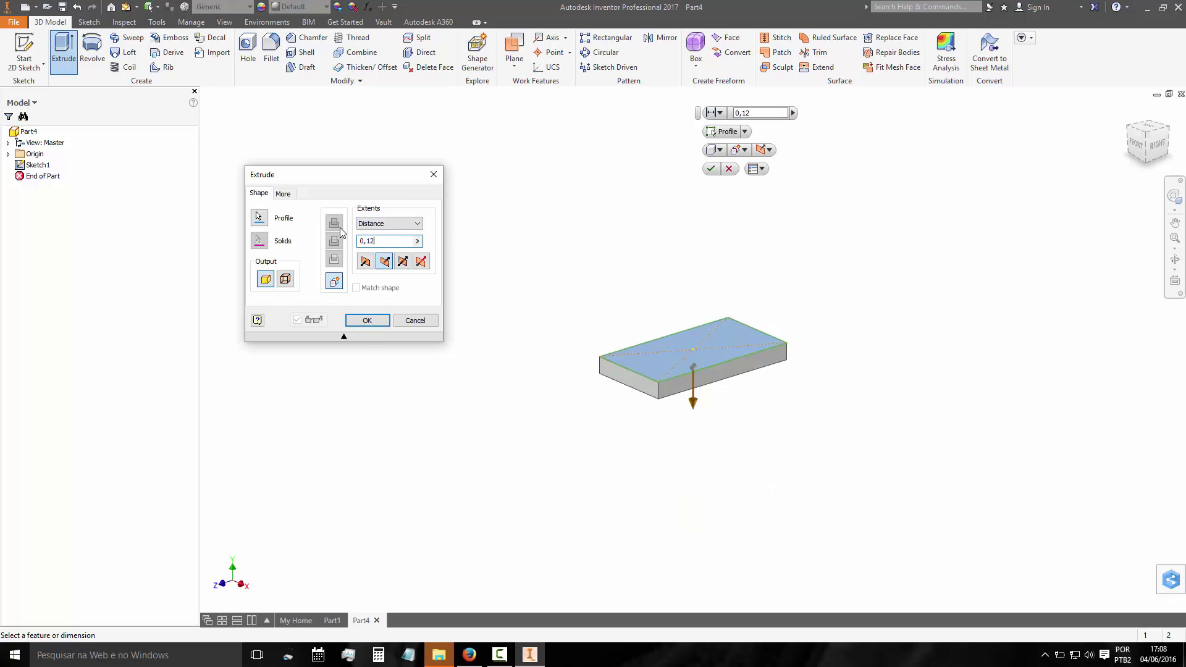
pyautogui.write('0')
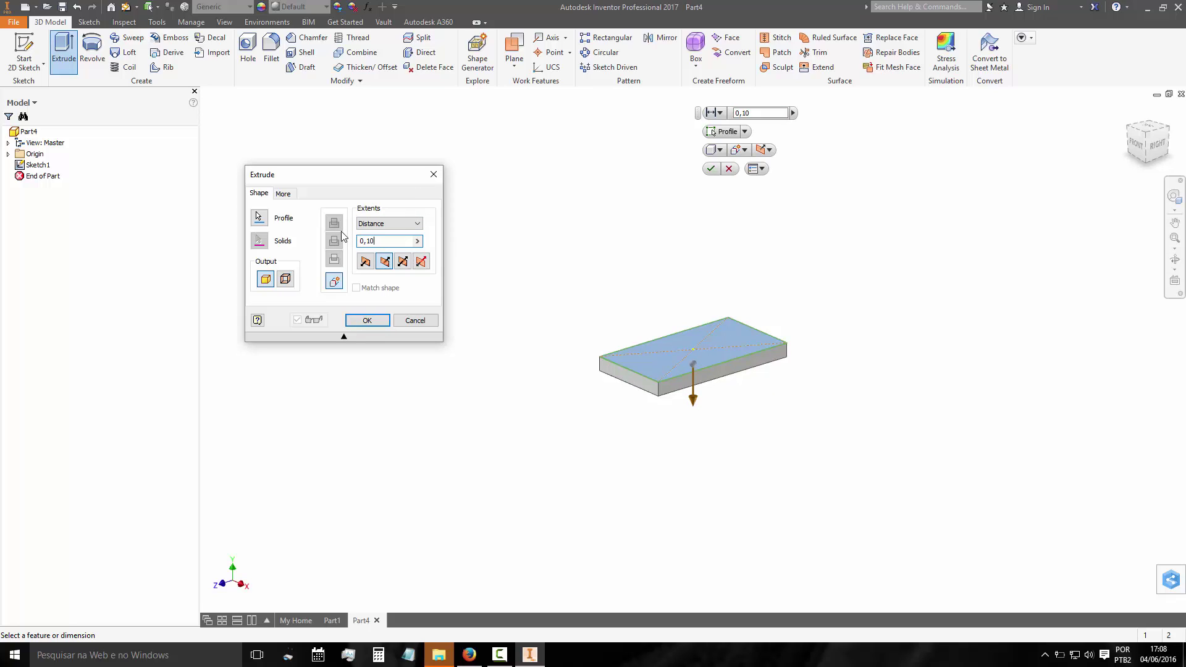
pyautogui.click(377, 317)
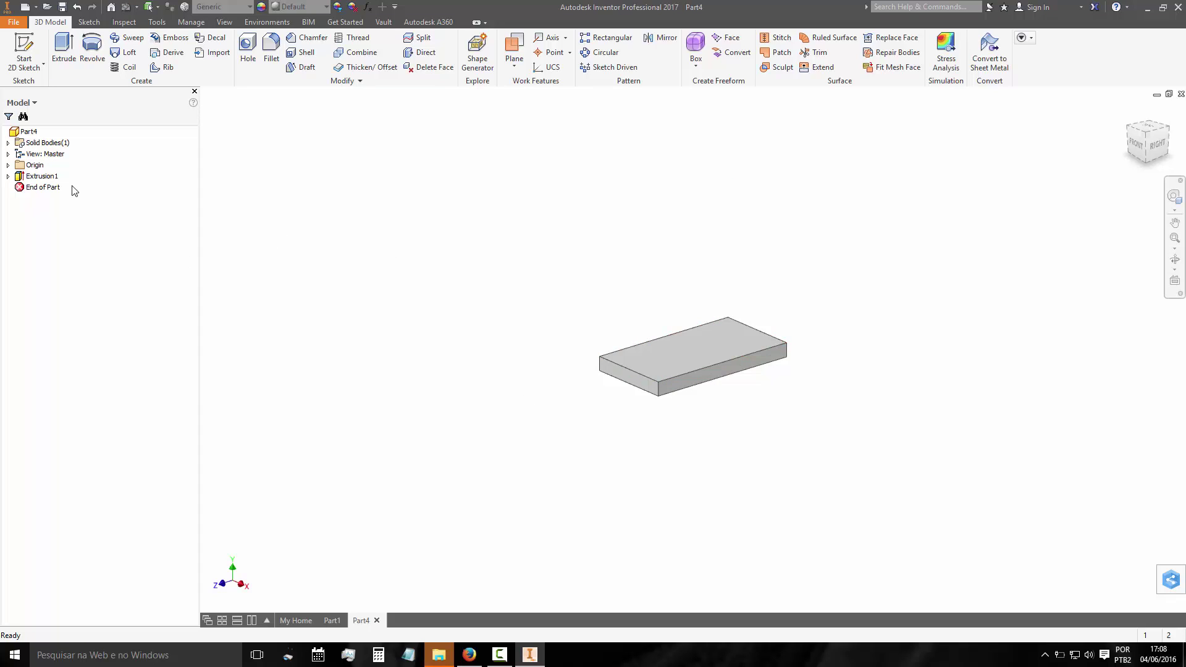
# Make the Origin's XZ Plane visible and start Sketch2 on it
pyautogui.click(8, 165)
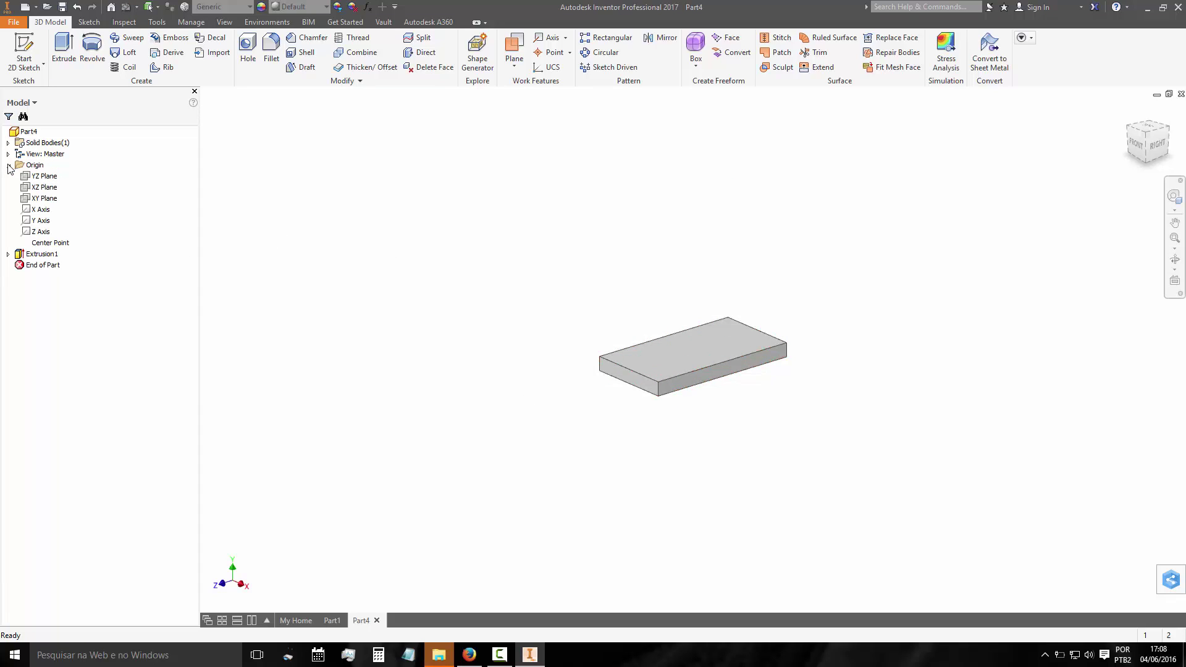
pyautogui.rightClick(45, 191)
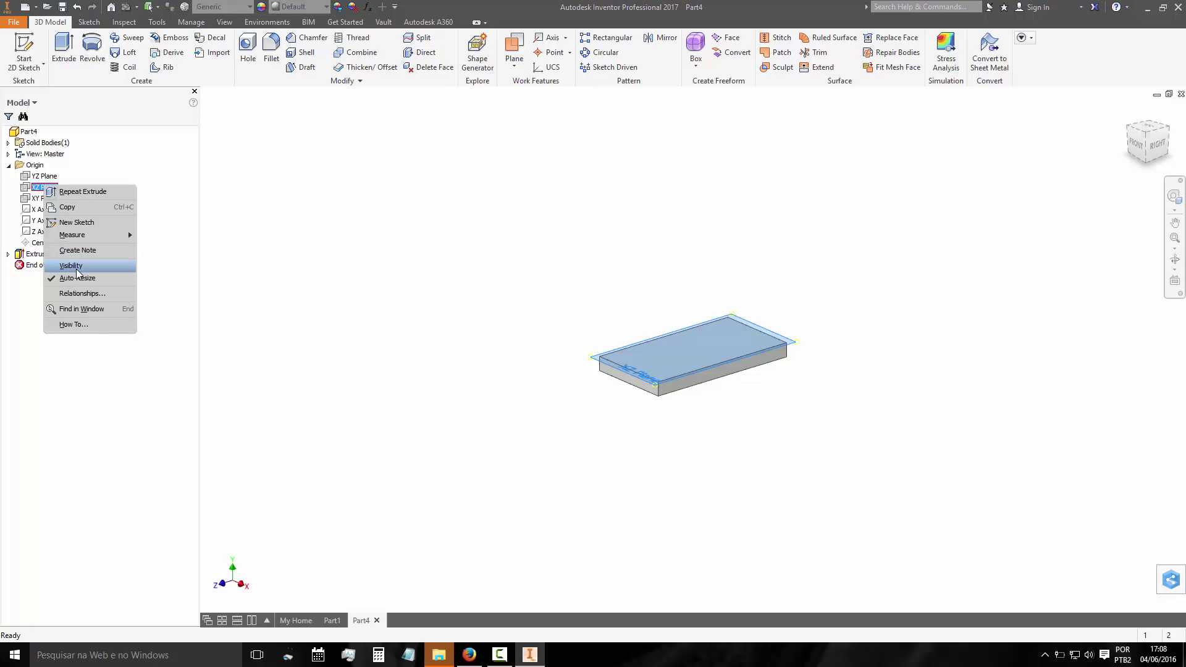
pyautogui.click(75, 267)
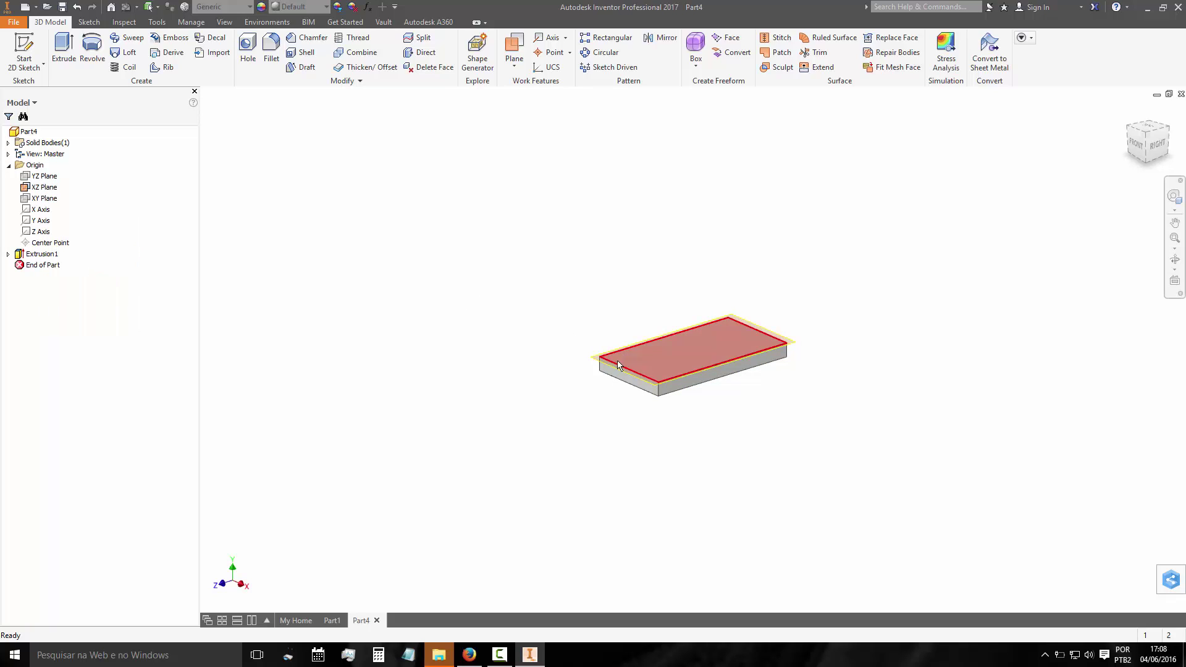
pyautogui.scroll(-3, 673, 357)
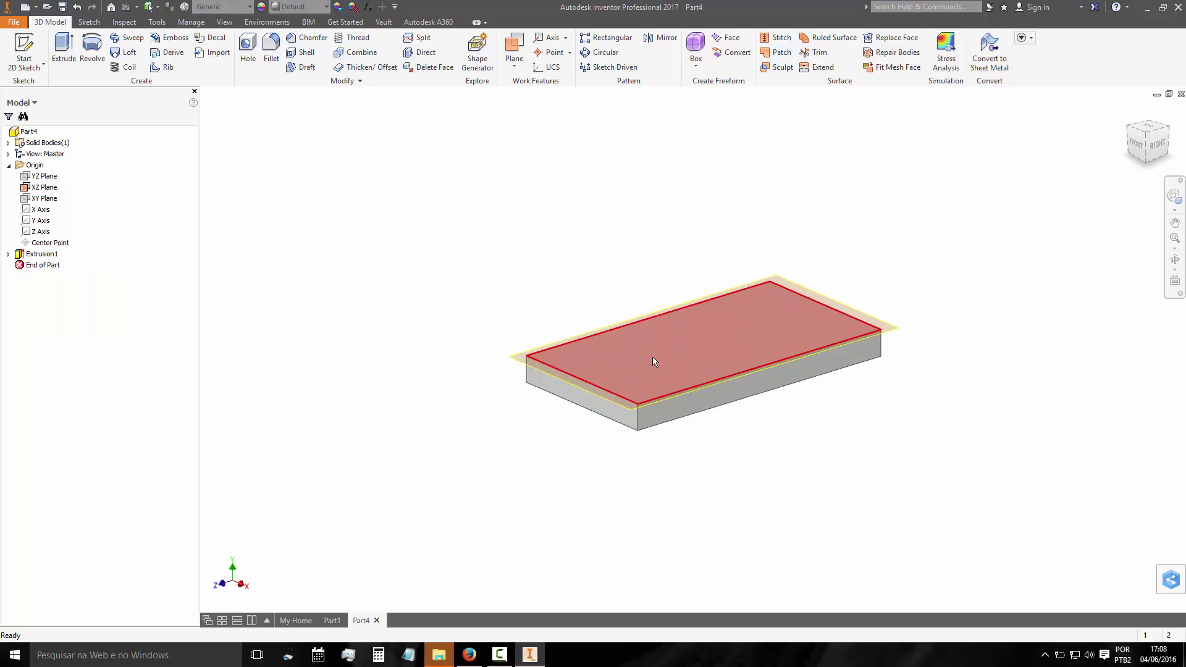
pyautogui.click(522, 357)
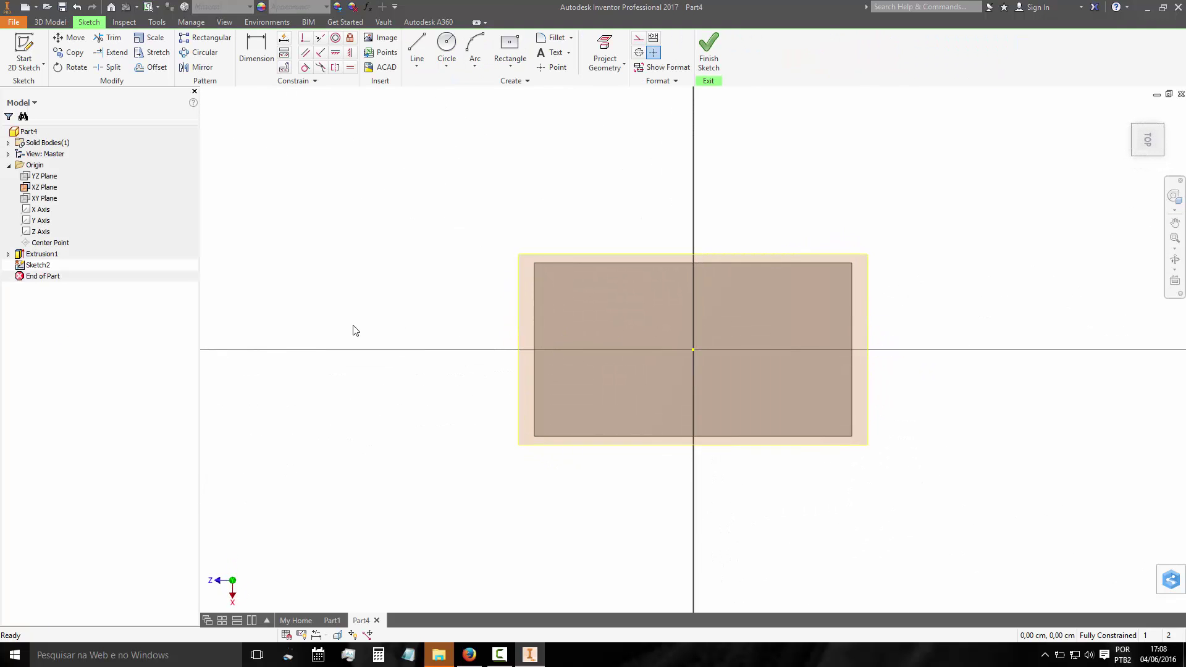
# Place the sketch text 'FAA' in a text box drawn over the plate
pyautogui.click(547, 57)
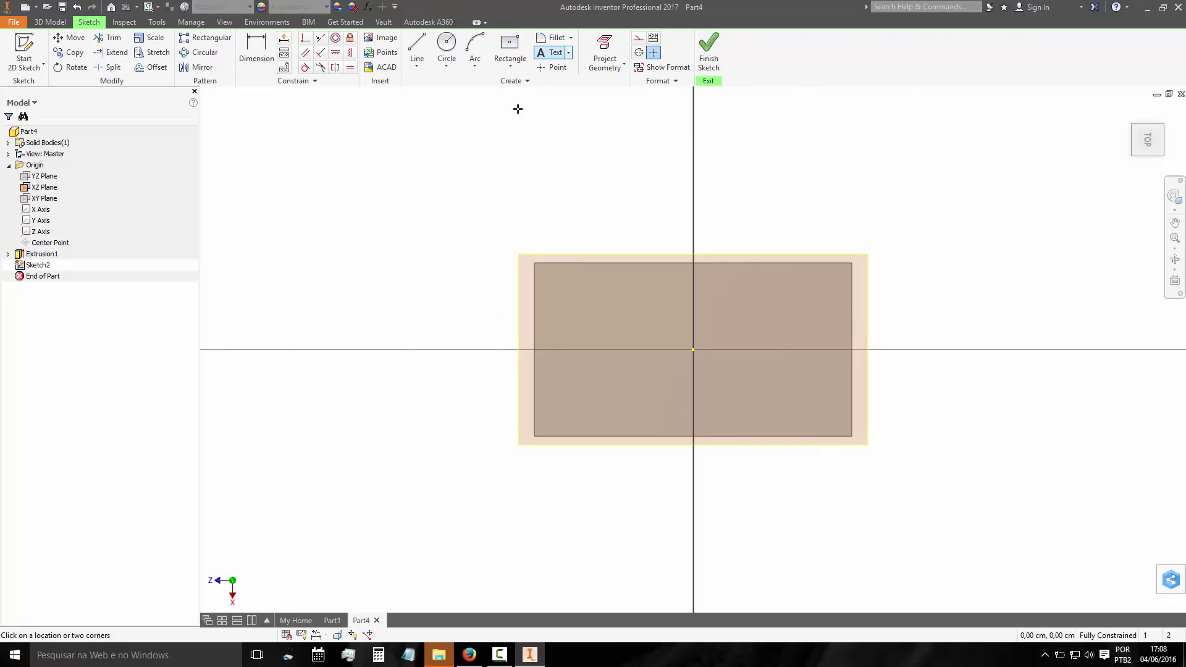
pyautogui.click(556, 391)
pyautogui.click(765, 297)
pyautogui.write('FAA')
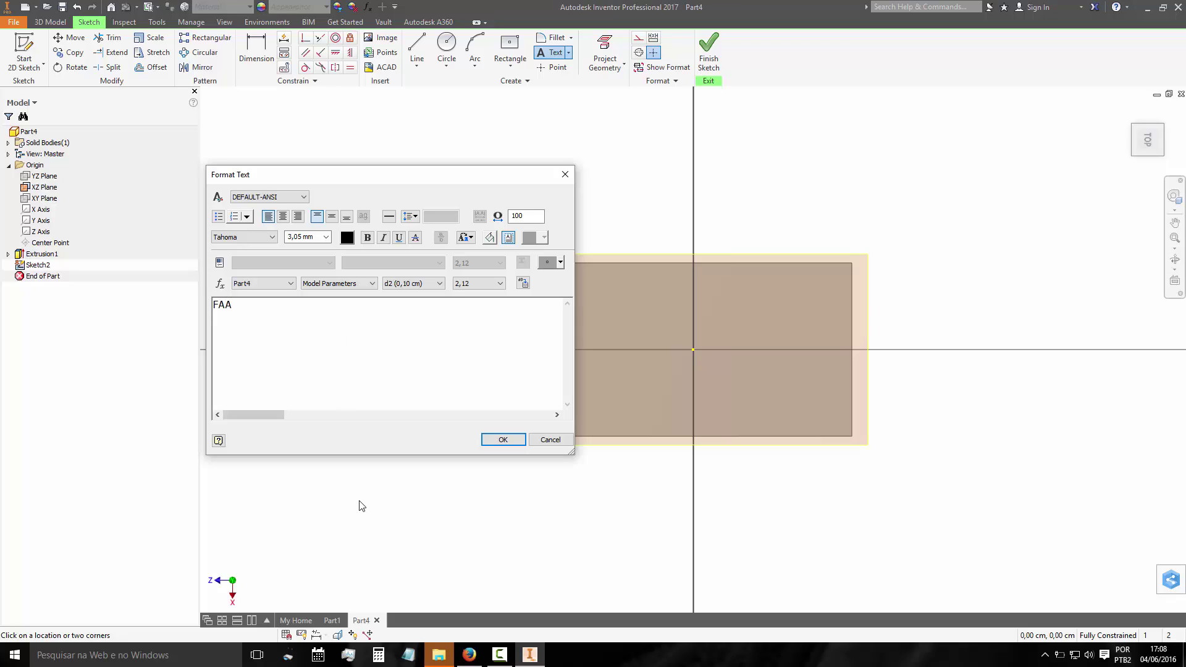
pyautogui.doubleClick(238, 304)
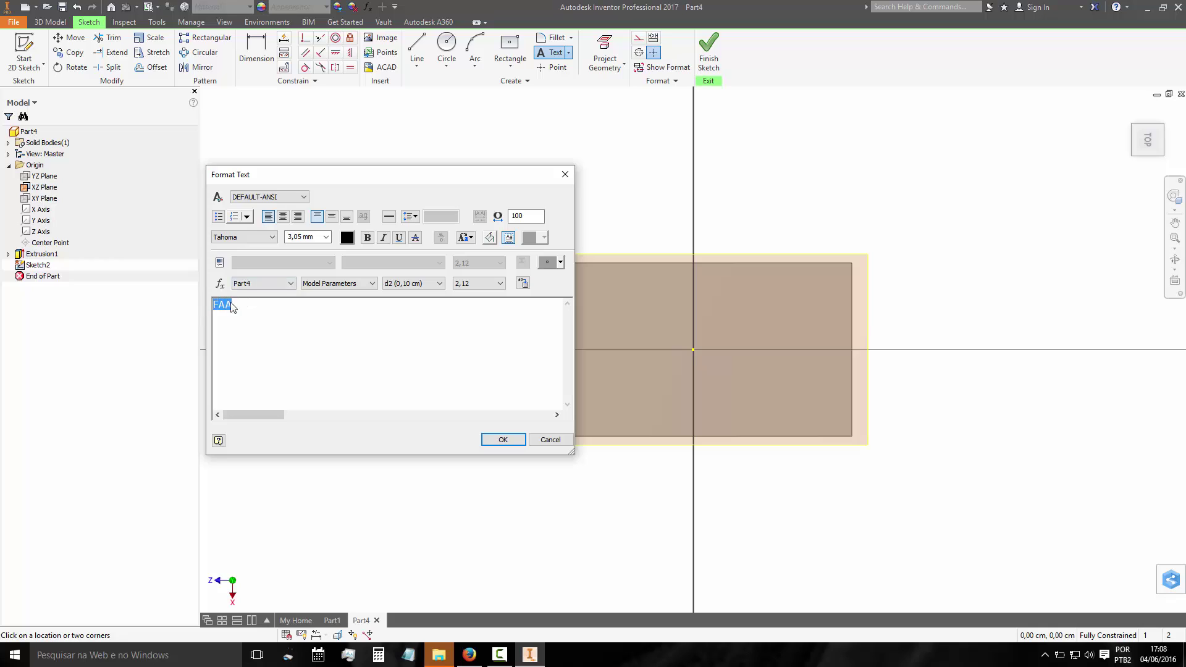
pyautogui.click(503, 440)
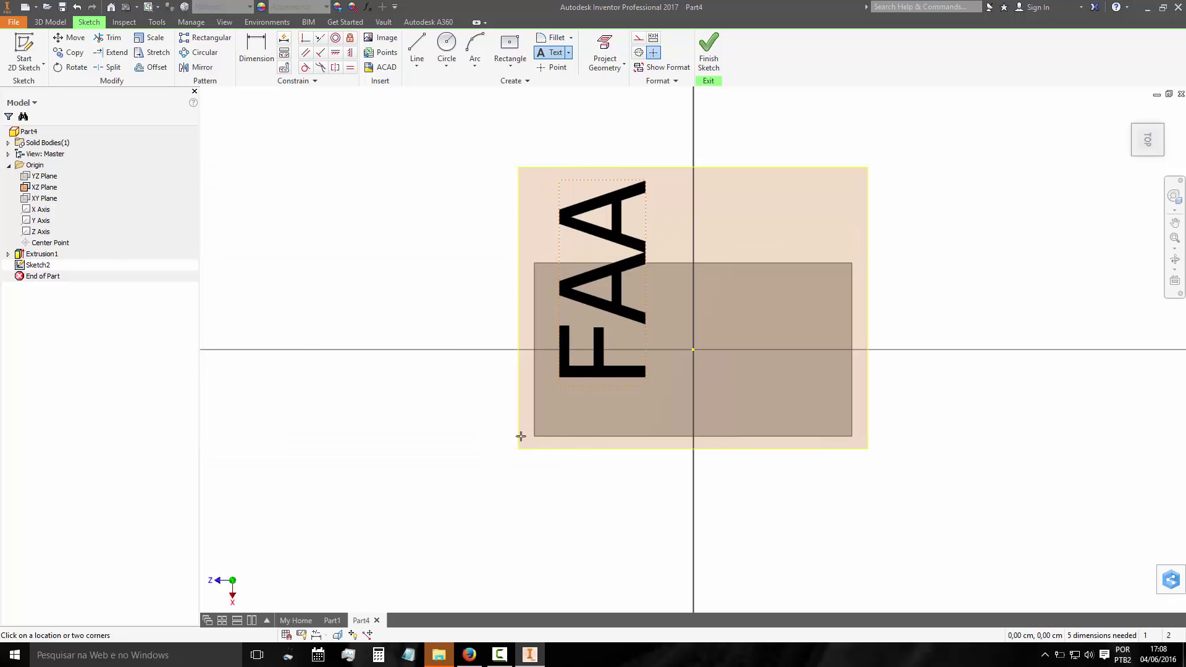
# Rotate the FAA text about its corner so it reads horizontally
pyautogui.click(71, 67)
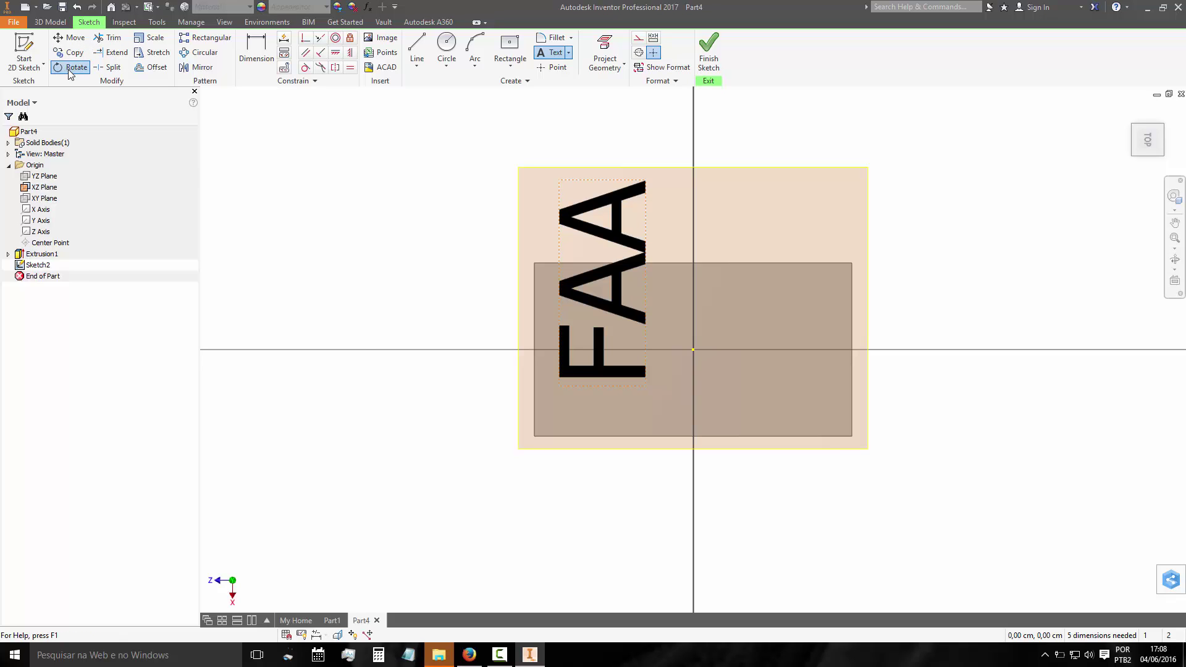
pyautogui.click(577, 369)
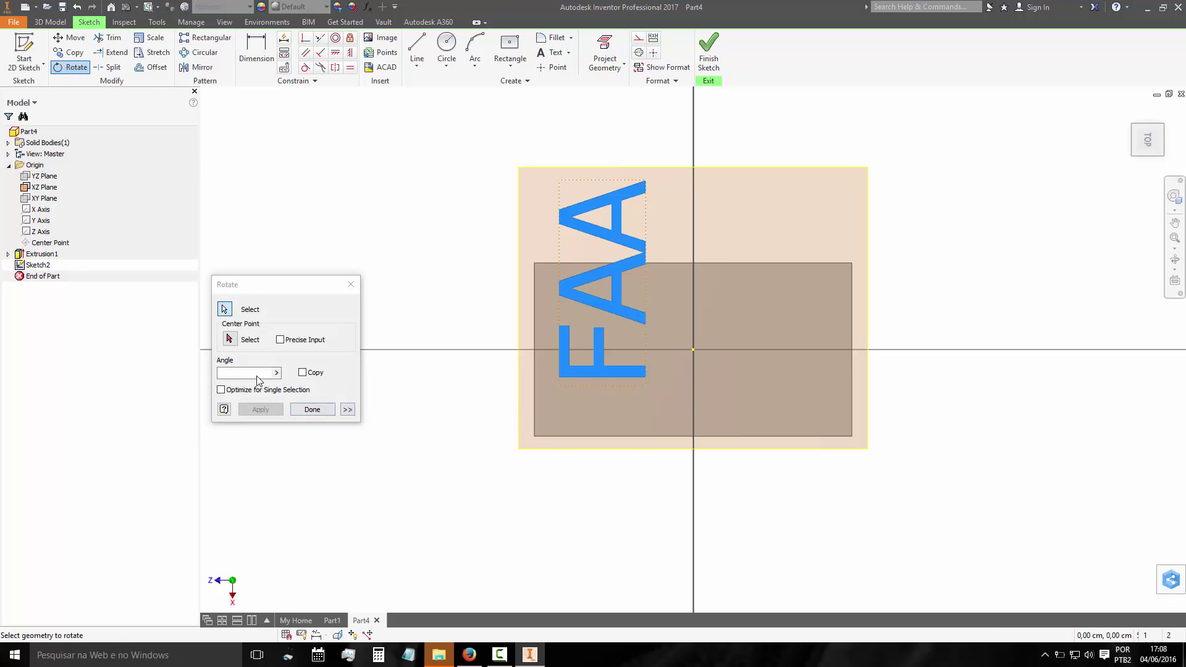
pyautogui.click(233, 340)
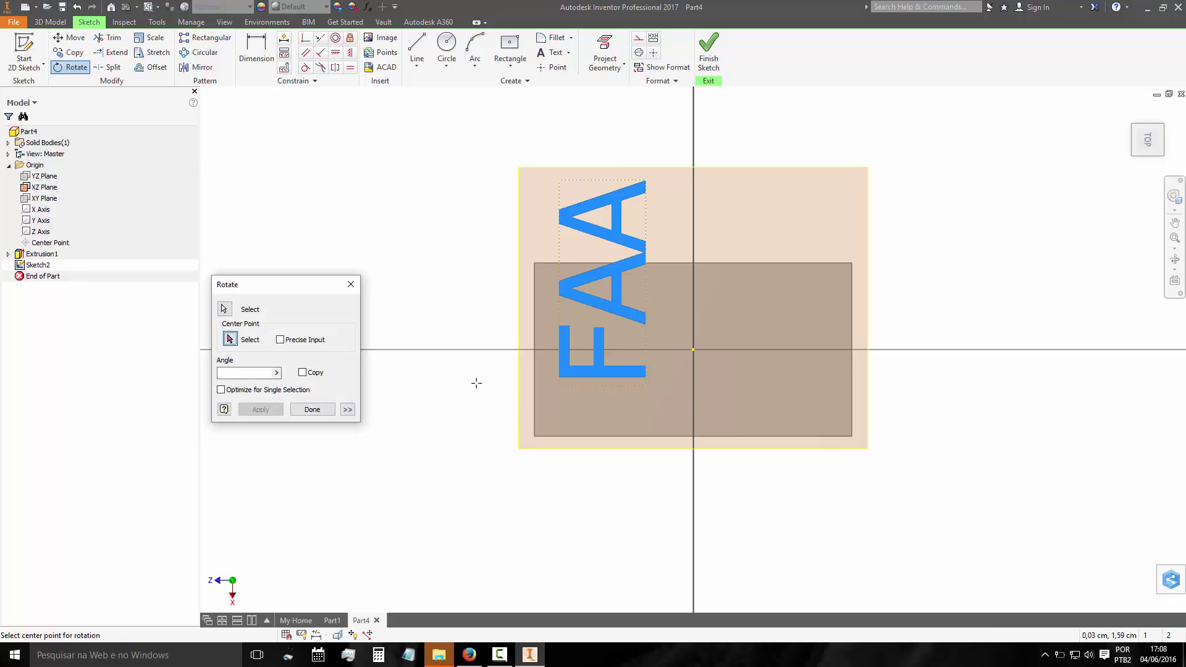
pyautogui.click(645, 376)
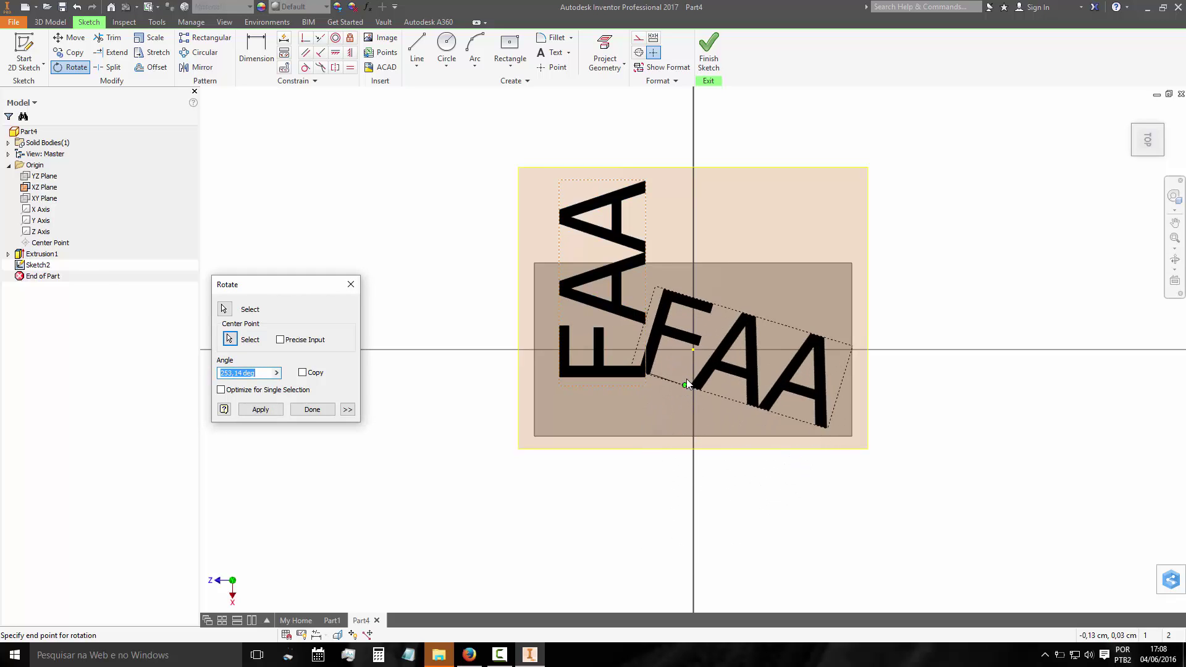
pyautogui.click(688, 372)
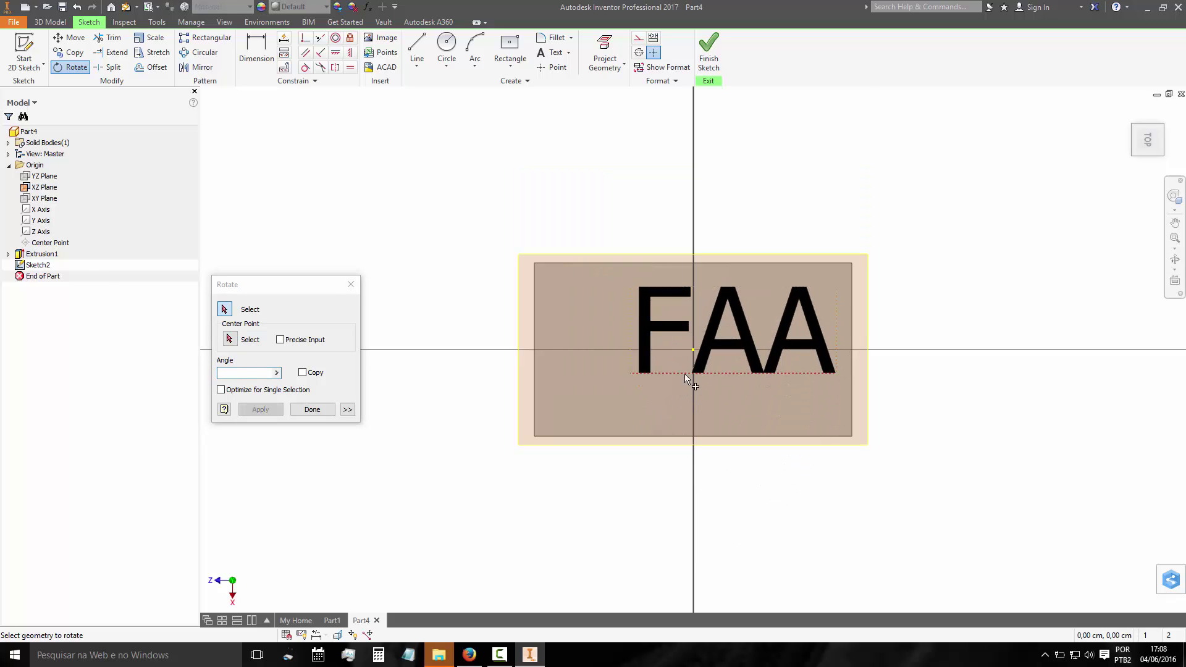
pyautogui.click(312, 409)
# Move the FAA text left from its lower-left base point toward the plate's centre
pyautogui.click(69, 38)
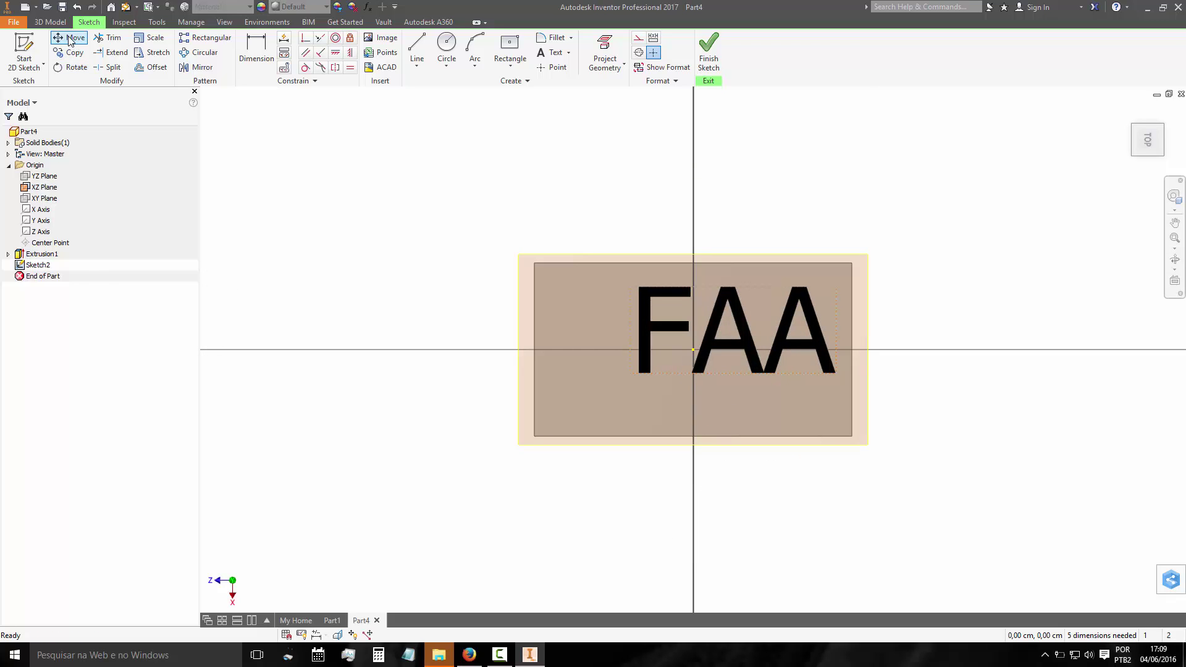
pyautogui.click(647, 324)
pyautogui.click(253, 116)
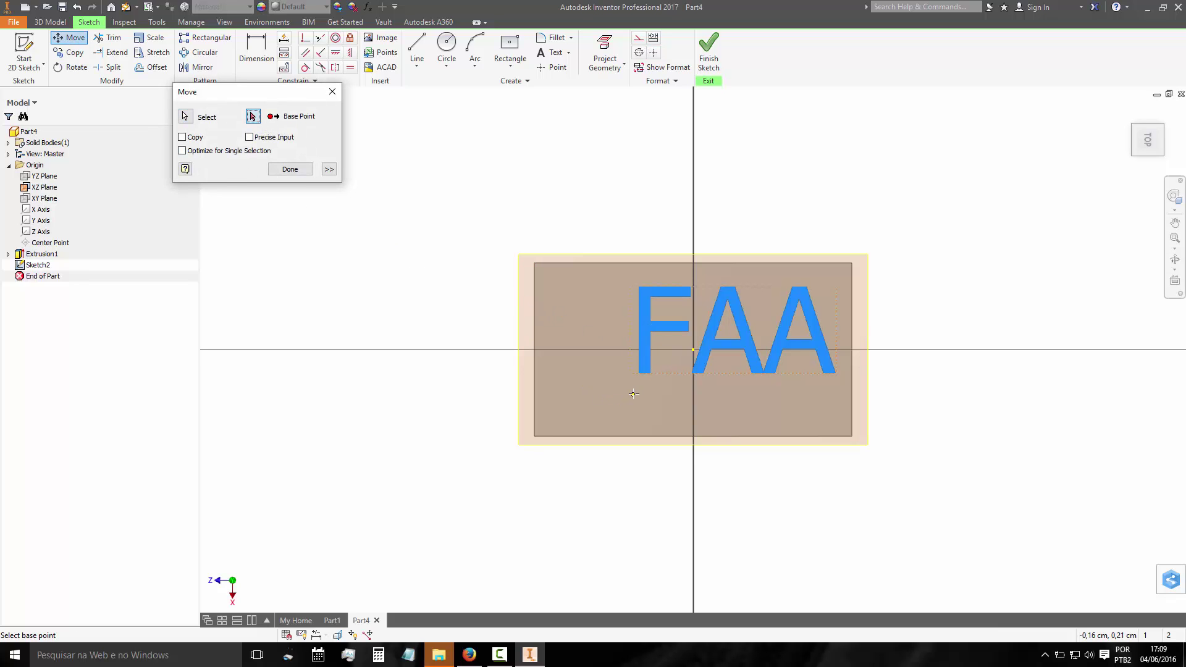
pyautogui.click(636, 373)
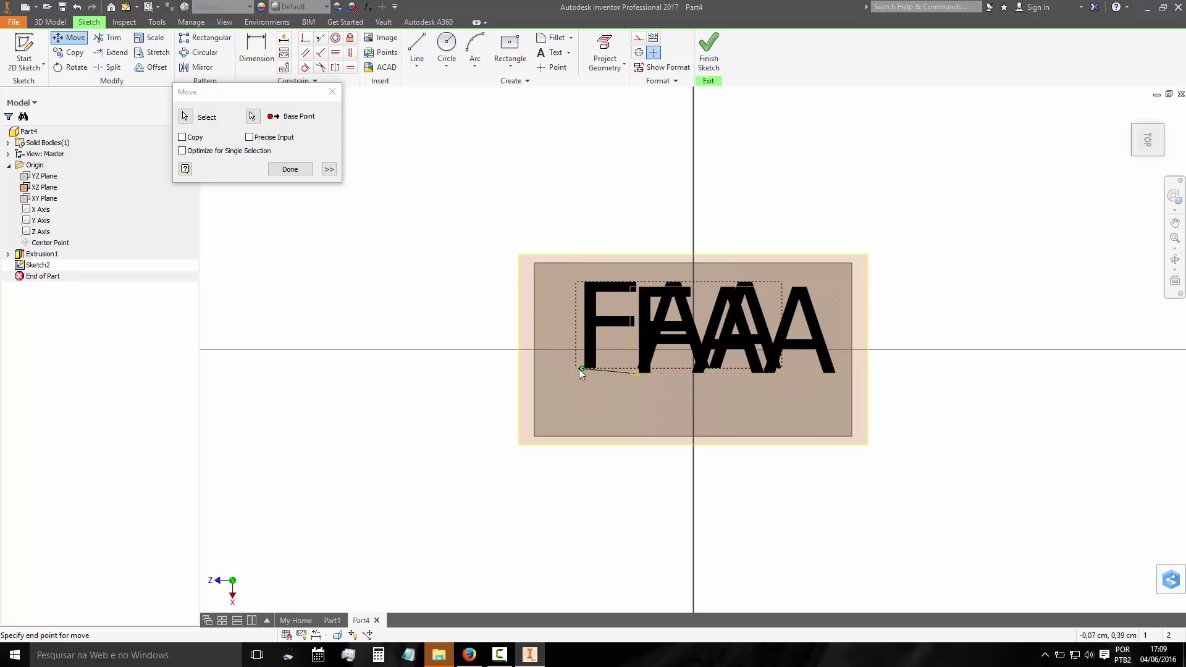
pyautogui.click(577, 369)
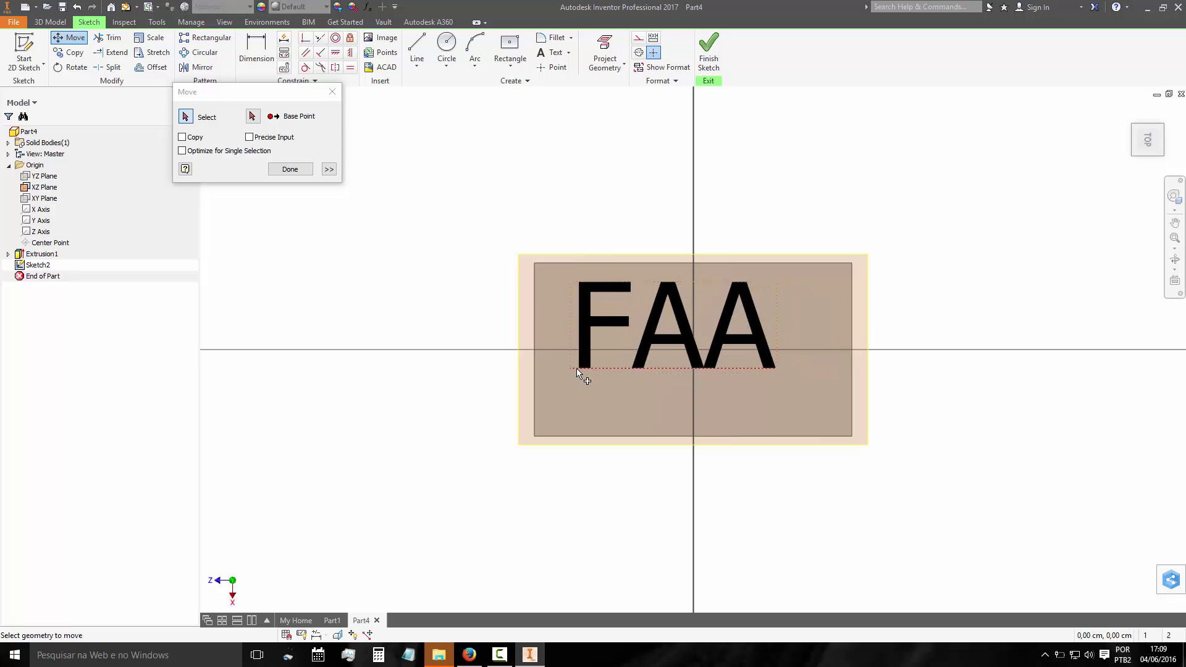
pyautogui.click(300, 171)
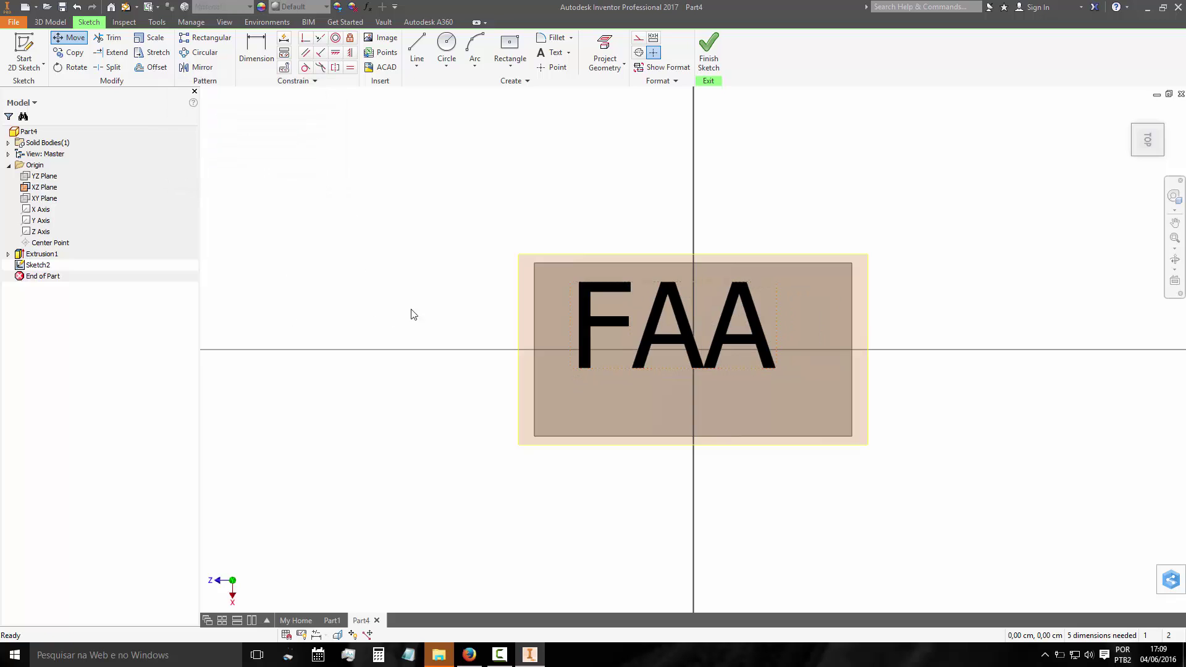
# Finish the FAA sketch and try the Emboss depth, closing it without embossing
pyautogui.click(709, 53)
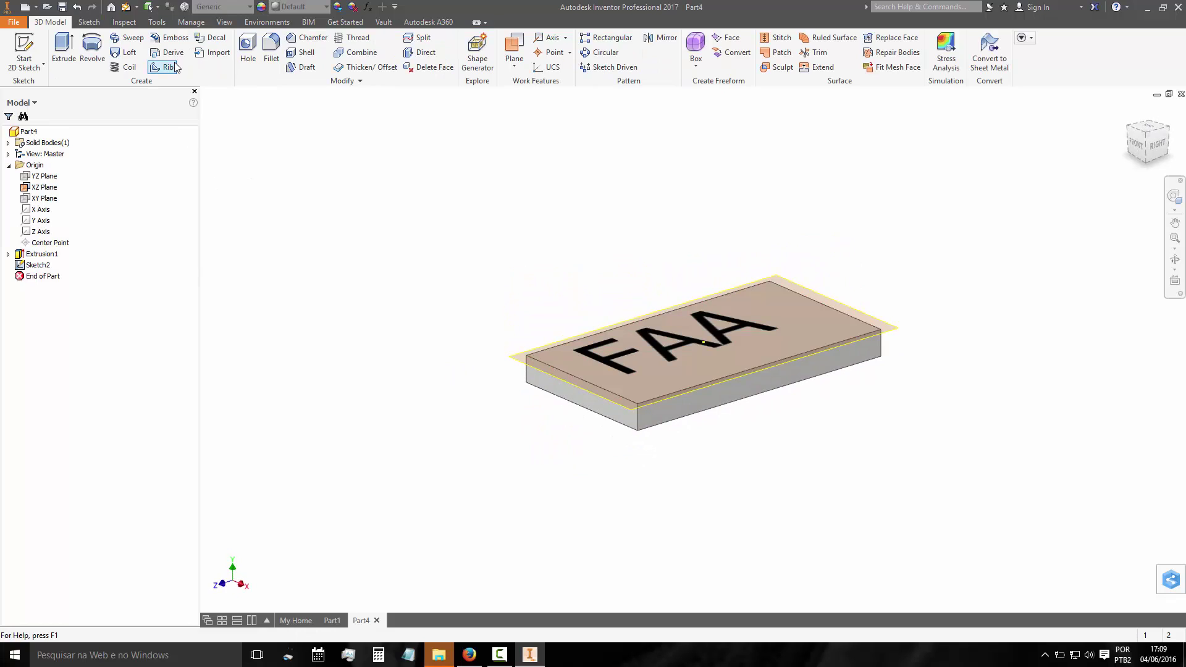
pyautogui.click(170, 37)
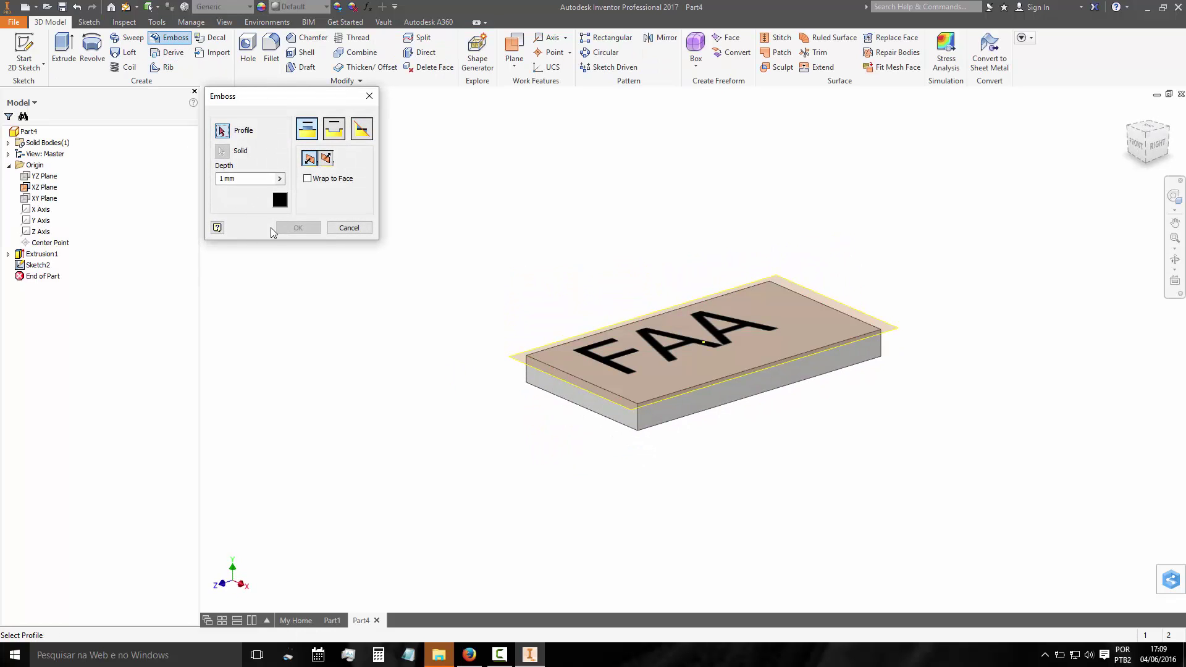
pyautogui.click(245, 182)
pyautogui.write('0,6')
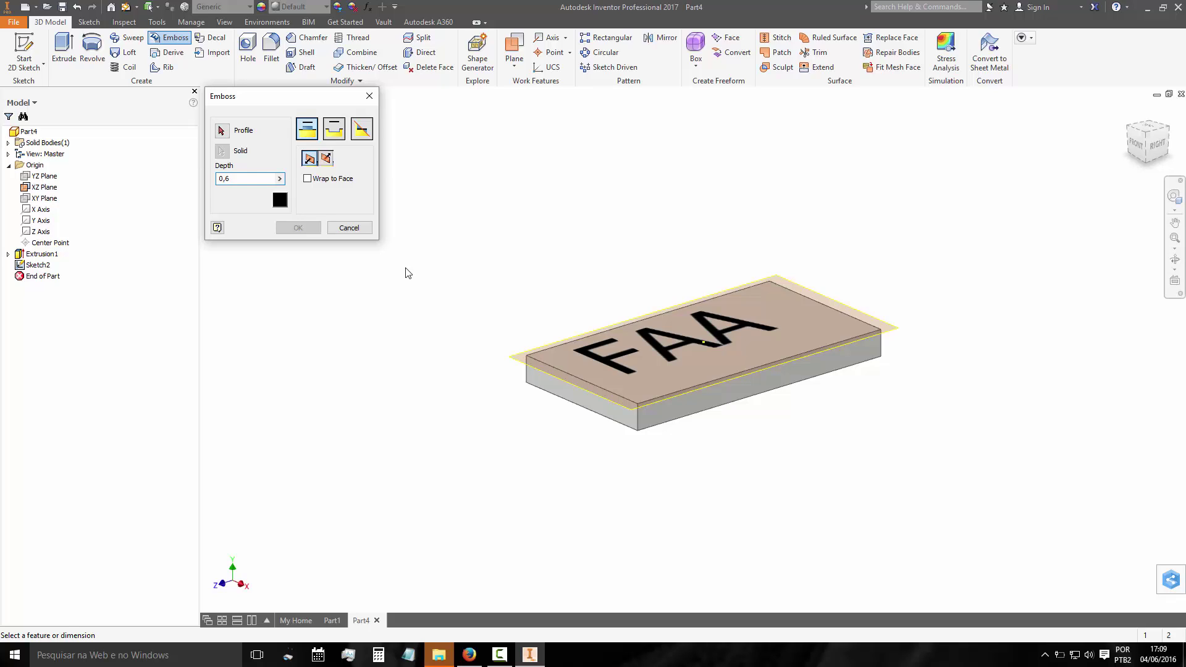
pyautogui.click(562, 348)
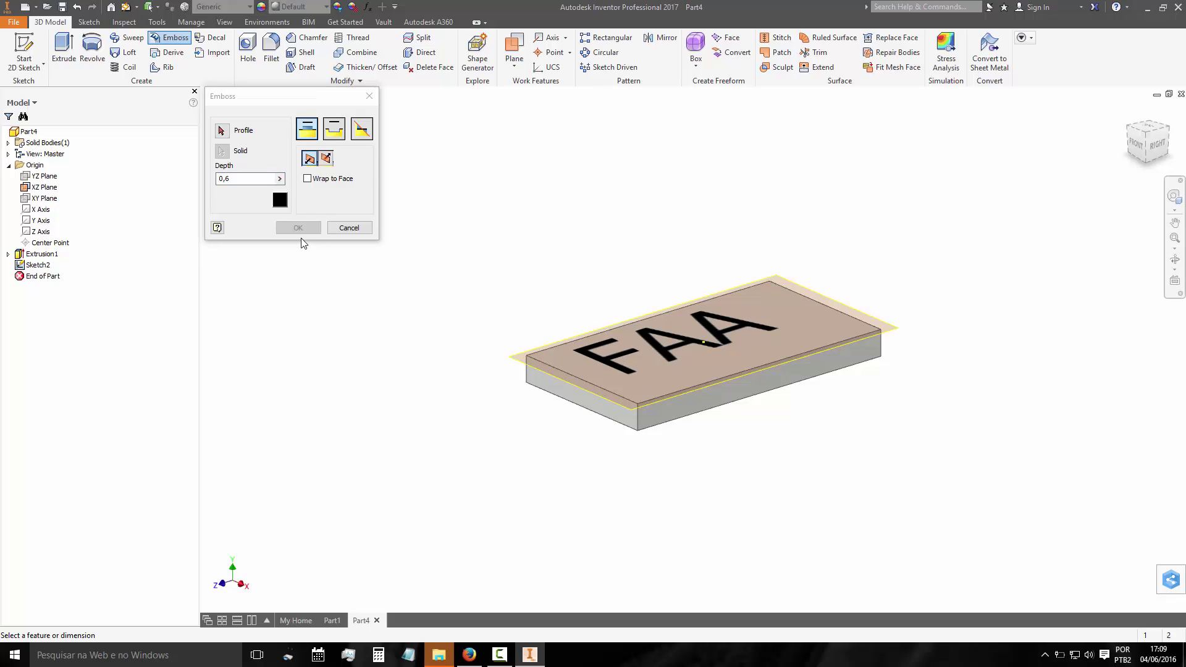
pyautogui.click(346, 229)
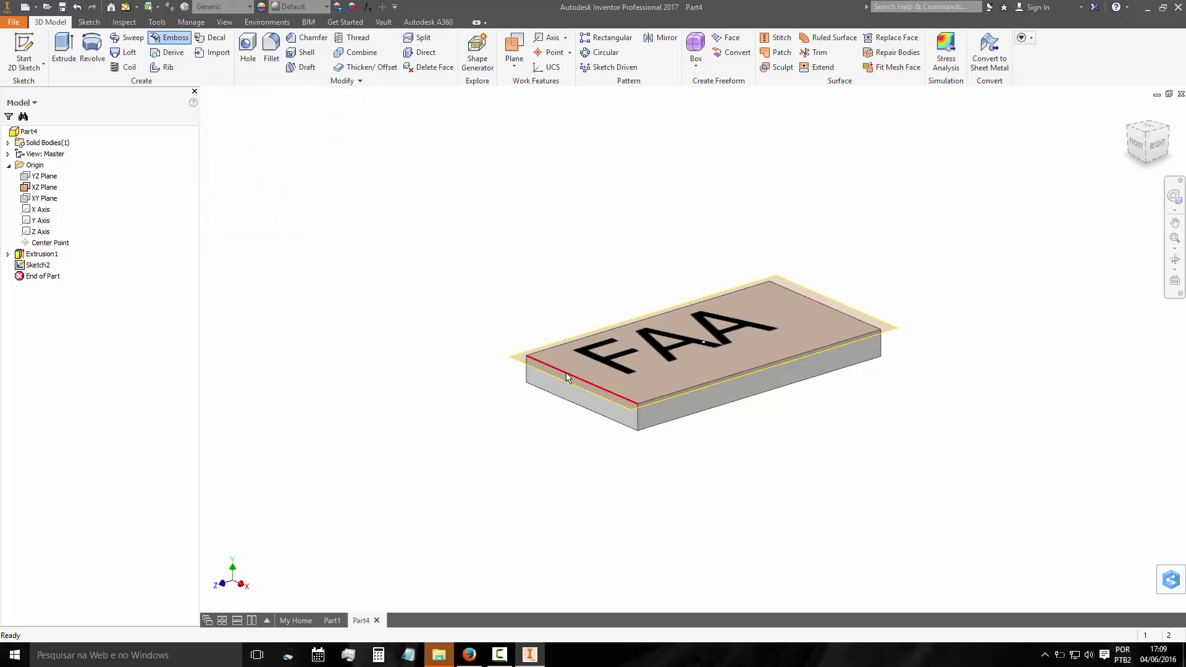
pyautogui.click(609, 365)
pyautogui.click(404, 304)
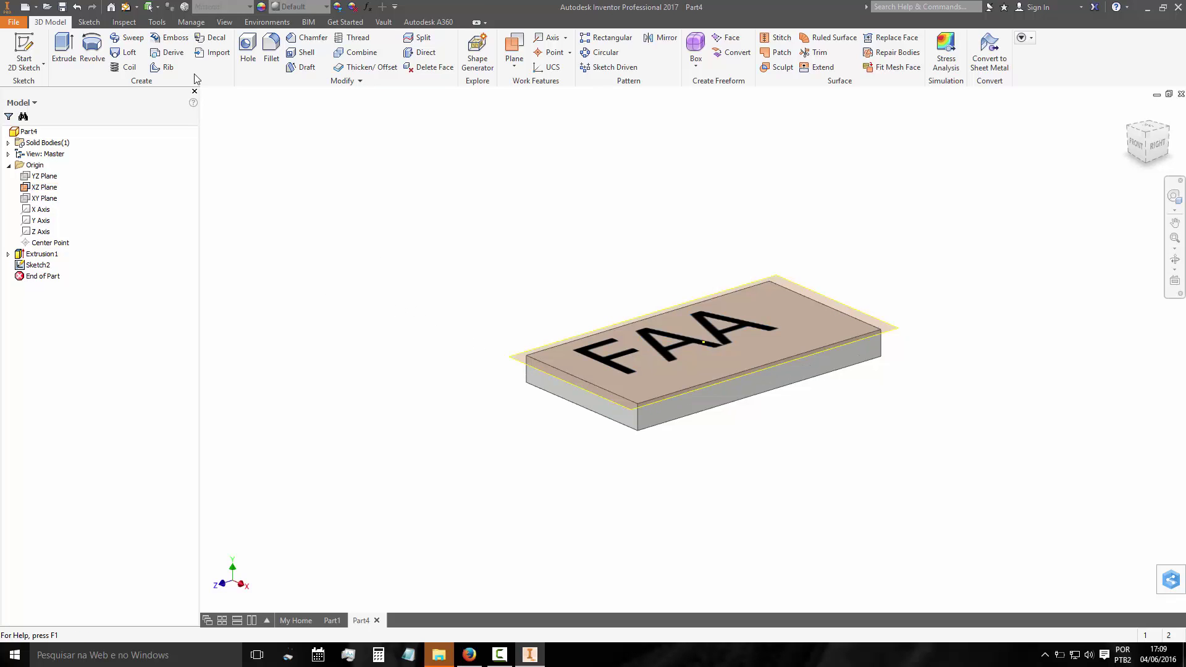
# Emboss the FAA lettering, then undo the overly tall result
pyautogui.click(175, 38)
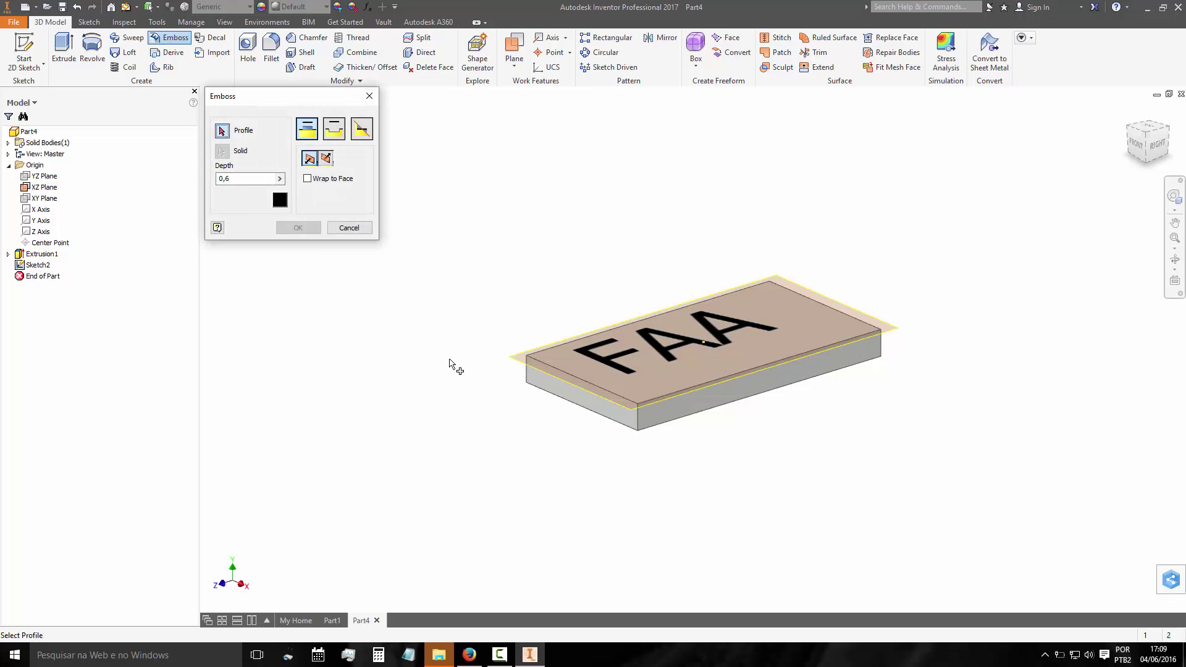
pyautogui.click(610, 365)
pyautogui.click(228, 180)
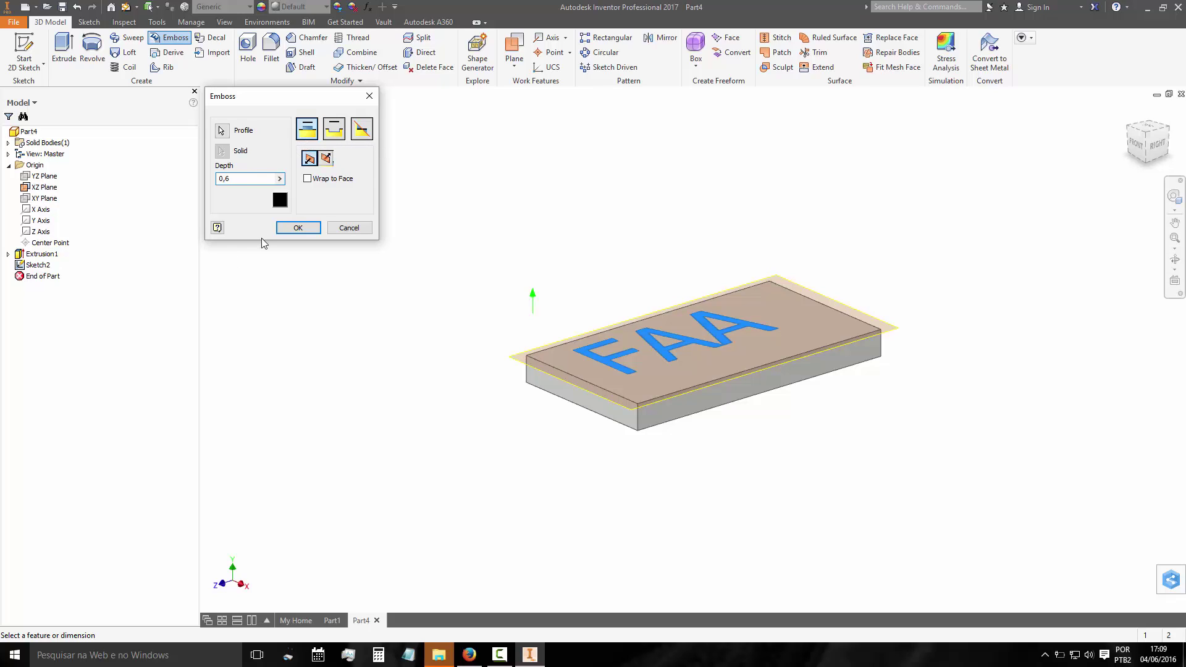
pyautogui.click(296, 228)
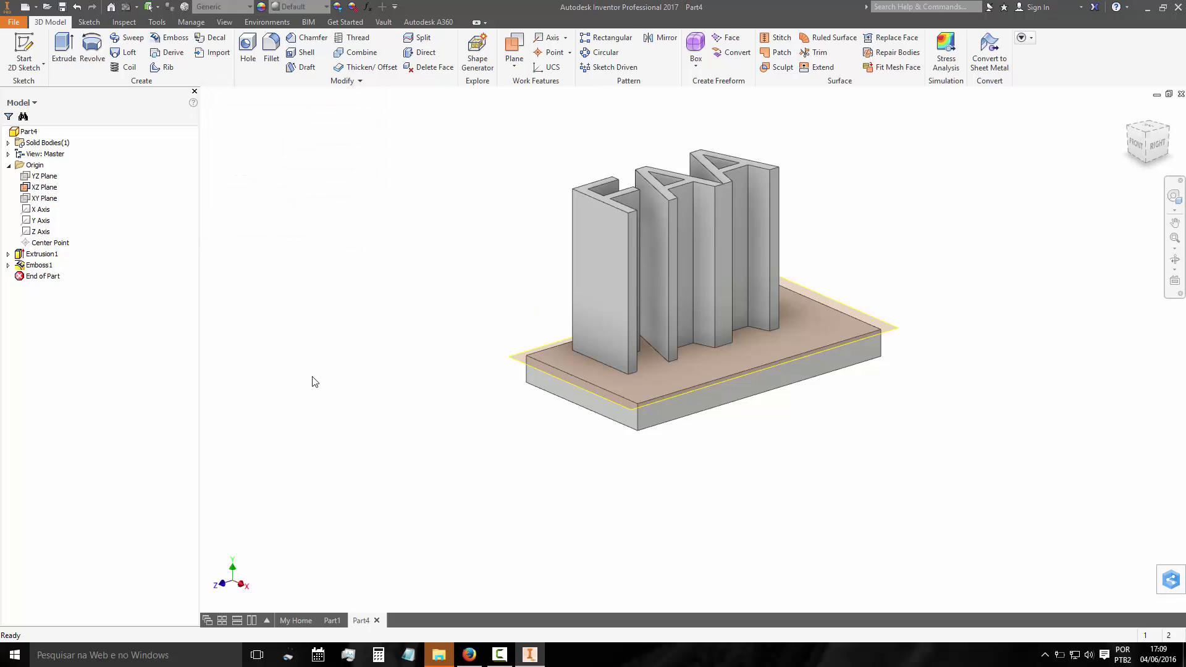
pyautogui.click(77, 7)
pyautogui.click(169, 37)
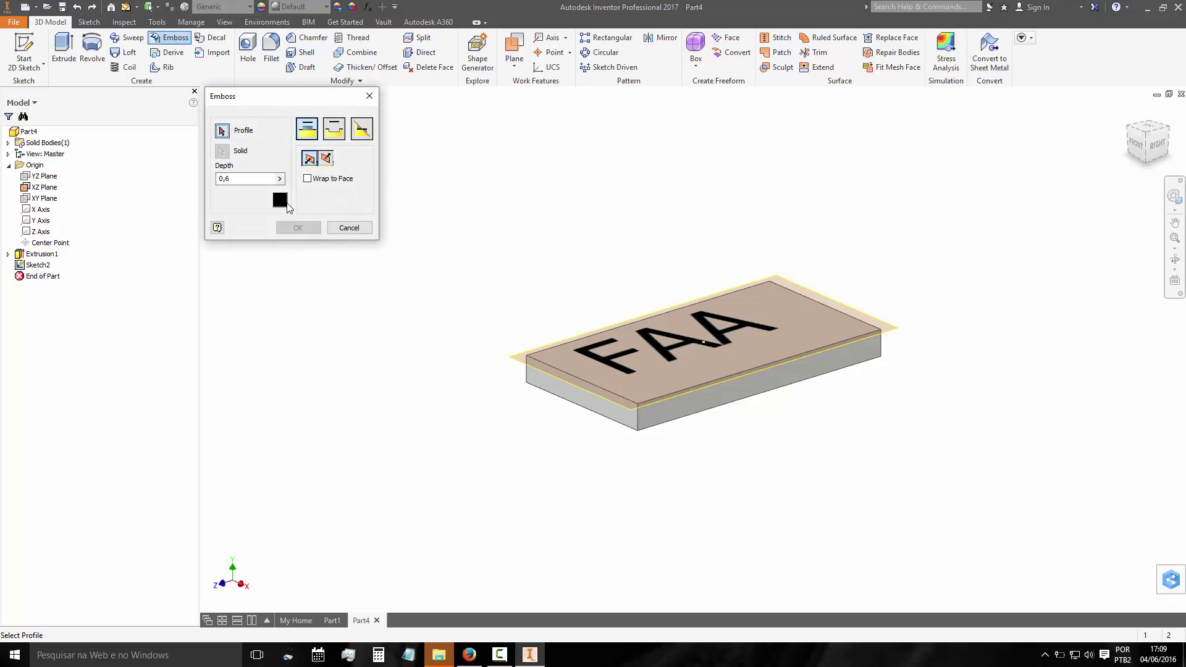
# Try embossing the FAA lettering at 0,06 mm depth, then undo it
pyautogui.click(255, 180)
pyautogui.write('0,06')
pyautogui.click(349, 228)
pyautogui.click(168, 37)
pyautogui.click(611, 367)
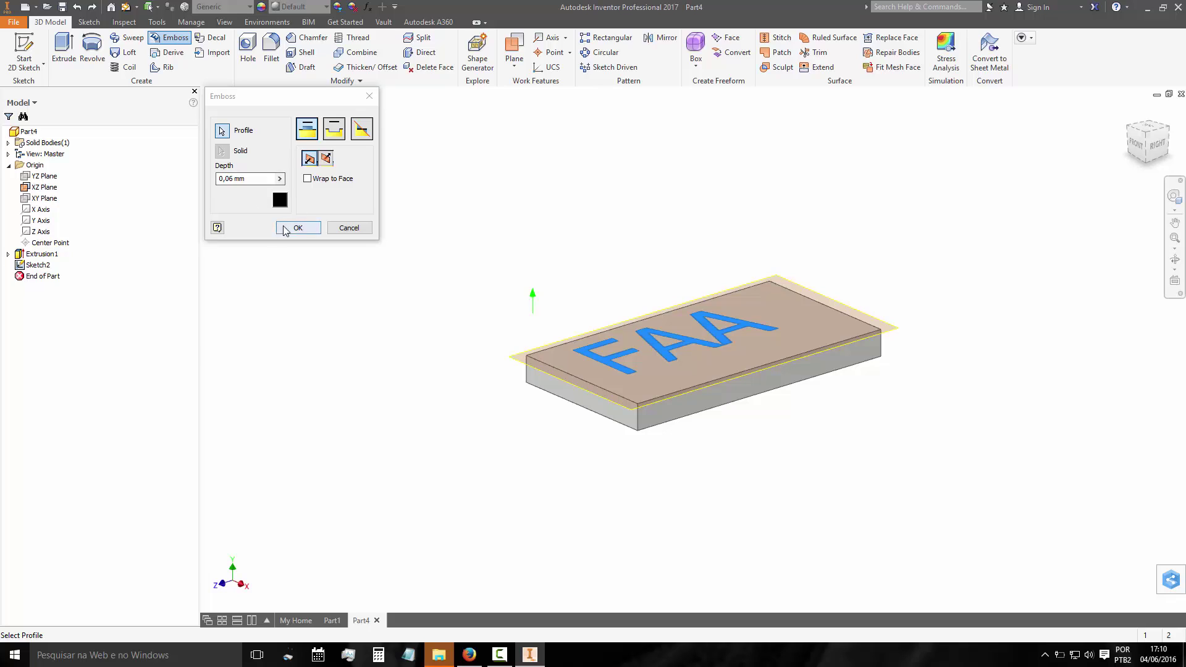
pyautogui.click(295, 228)
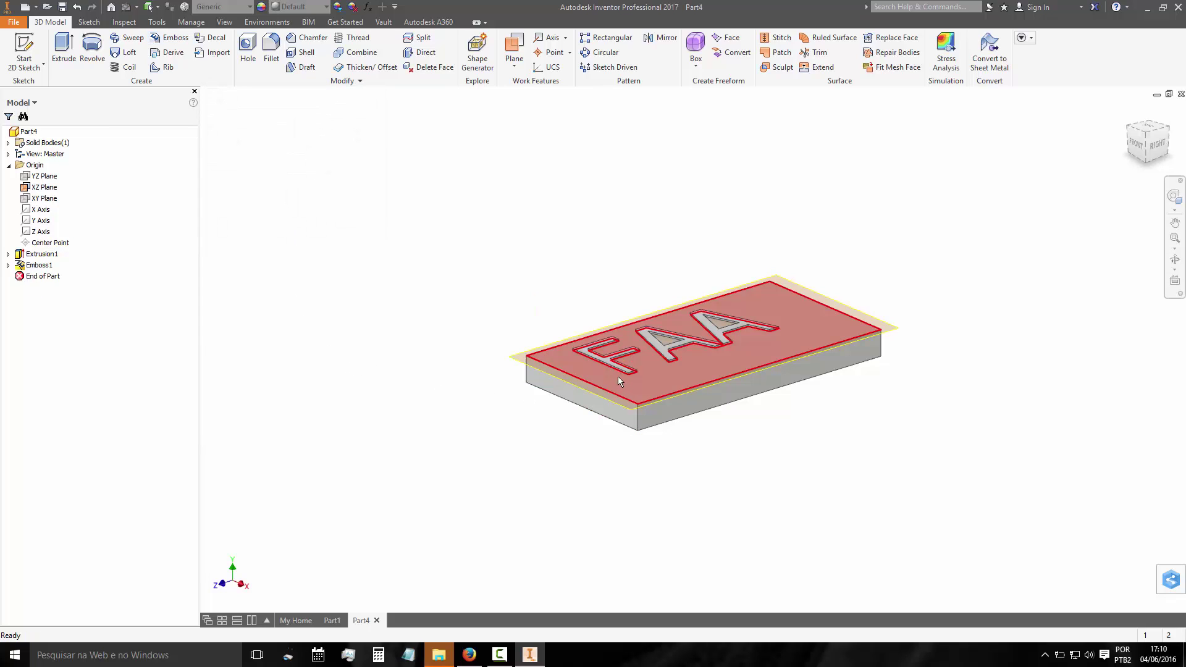
pyautogui.click(76, 6)
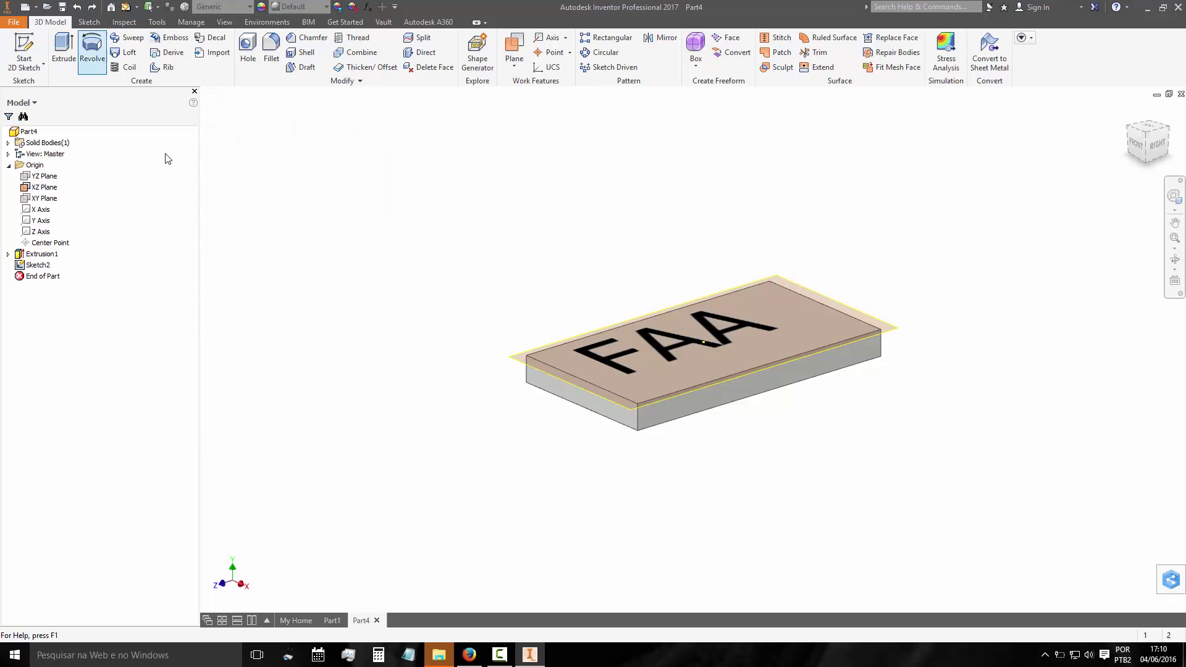
# Emboss the FAA lettering 0,1 deep as raised solid letters
pyautogui.click(169, 38)
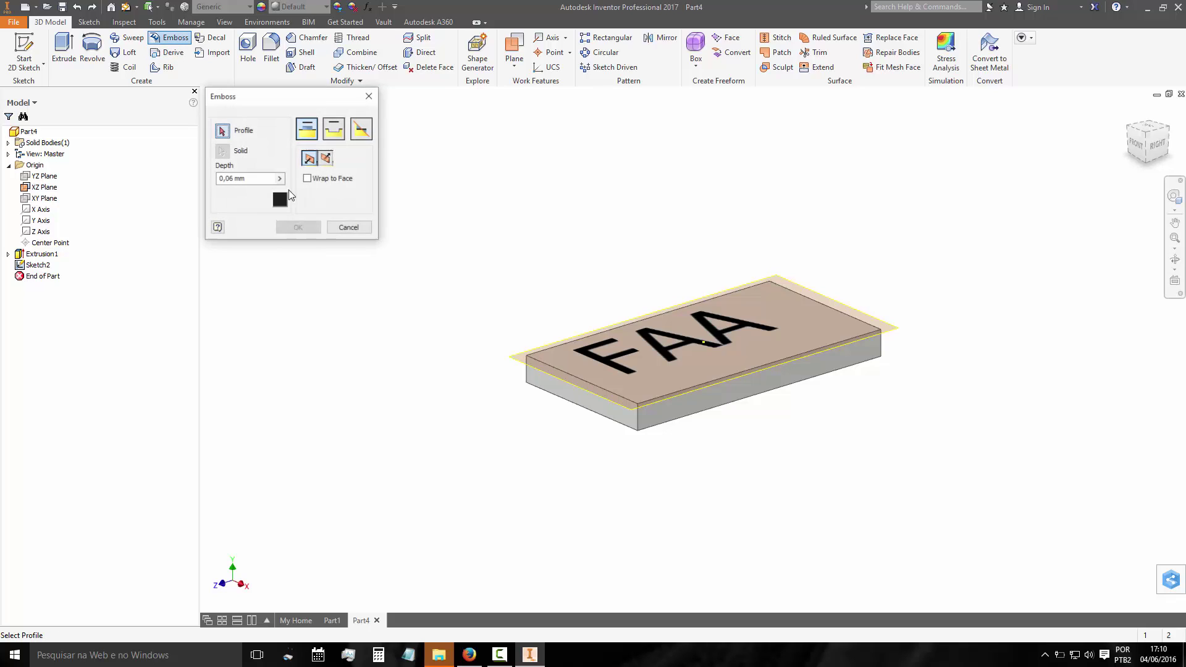
pyautogui.click(616, 360)
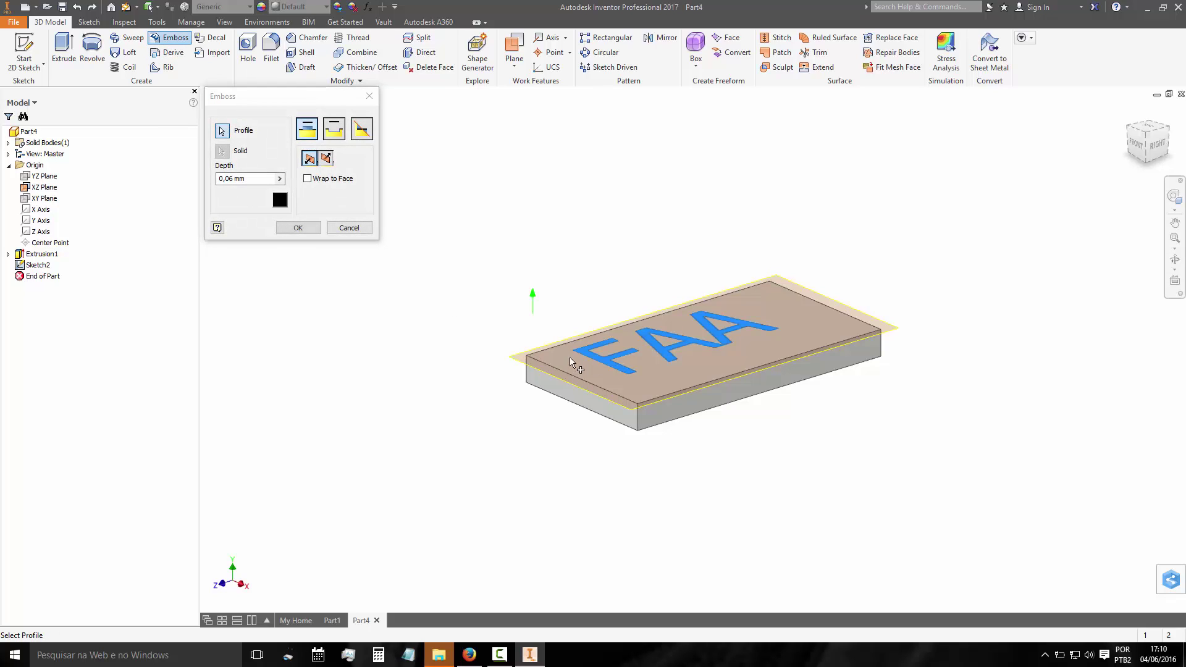
pyautogui.click(250, 179)
pyautogui.write('0,1')
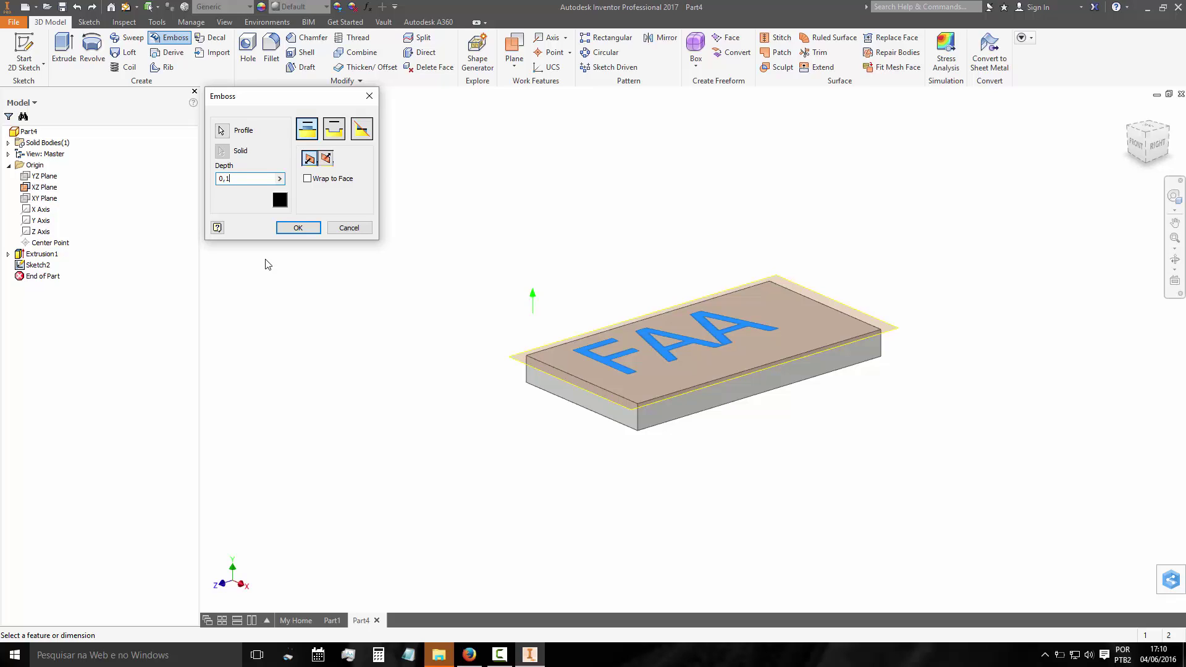
pyautogui.click(310, 230)
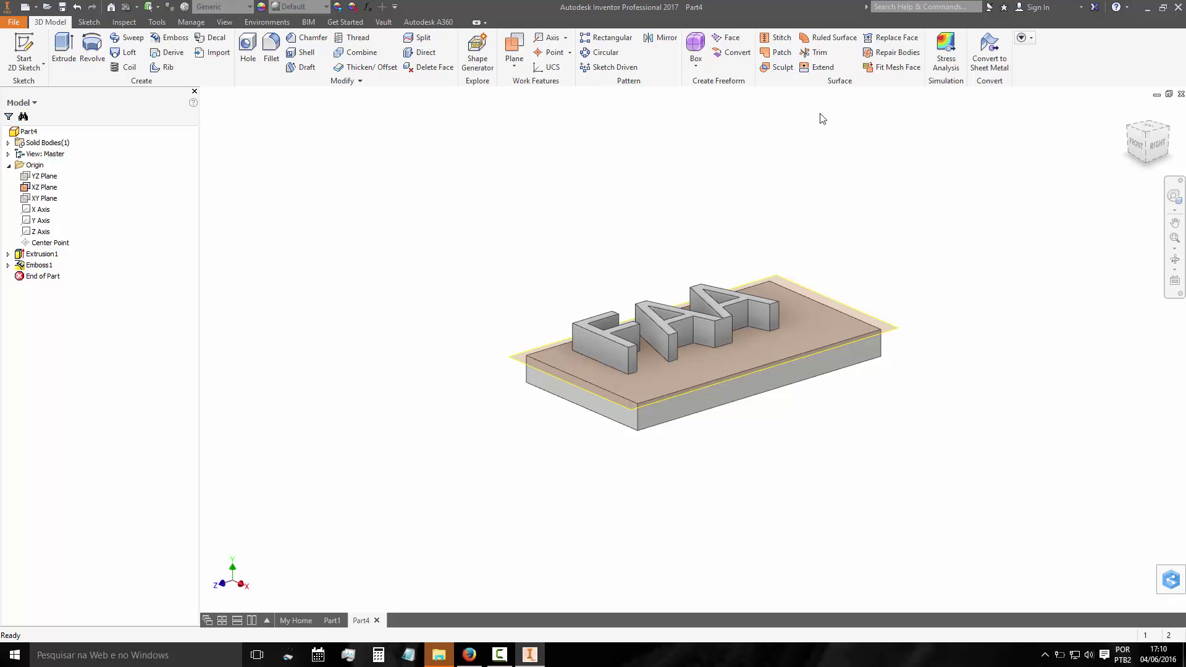
# Orbit to view the lettering from above and undo the FAA emboss
pyautogui.click(1175, 259)
pyautogui.moveTo(713, 336)
pyautogui.mouseDown()
pyautogui.moveTo(647, 328)
pyautogui.moveTo(669, 397)
pyautogui.moveTo(788, 304)
pyautogui.moveTo(675, 323)
pyautogui.moveTo(648, 358)
pyautogui.moveTo(627, 299)
pyautogui.moveTo(657, 362)
pyautogui.moveTo(664, 354)
pyautogui.mouseUp()
pyautogui.press('Escape')
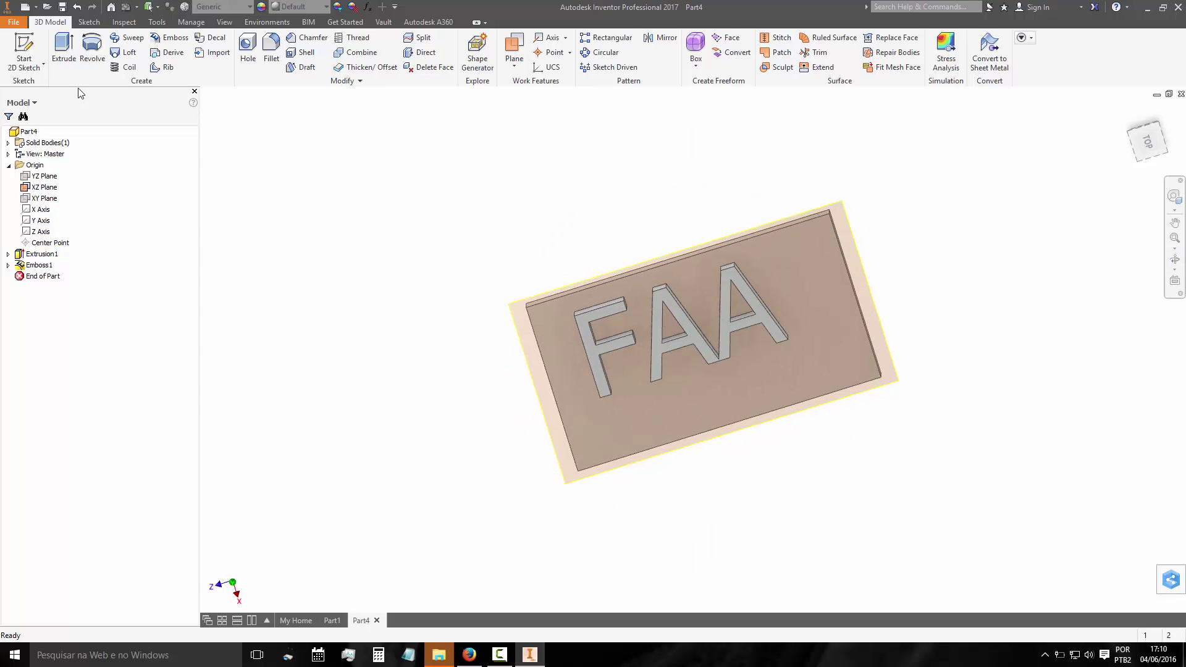
pyautogui.click(77, 6)
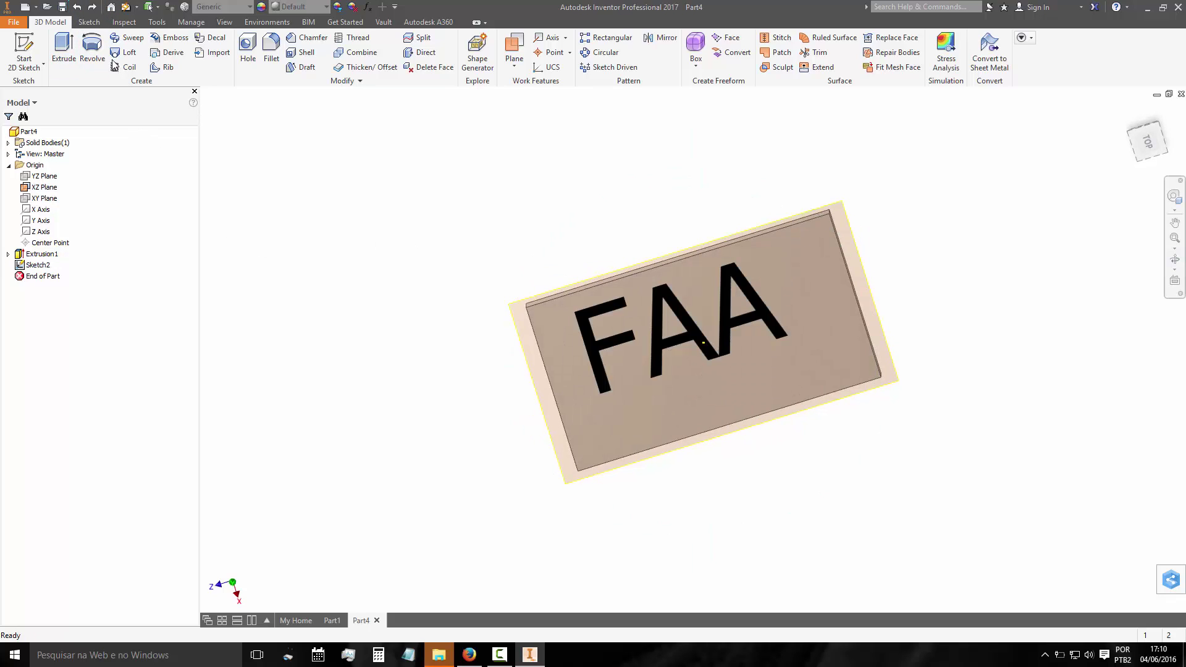
# Re-emboss the FAA lettering so it stands raised 0,07 above the plate
pyautogui.click(170, 38)
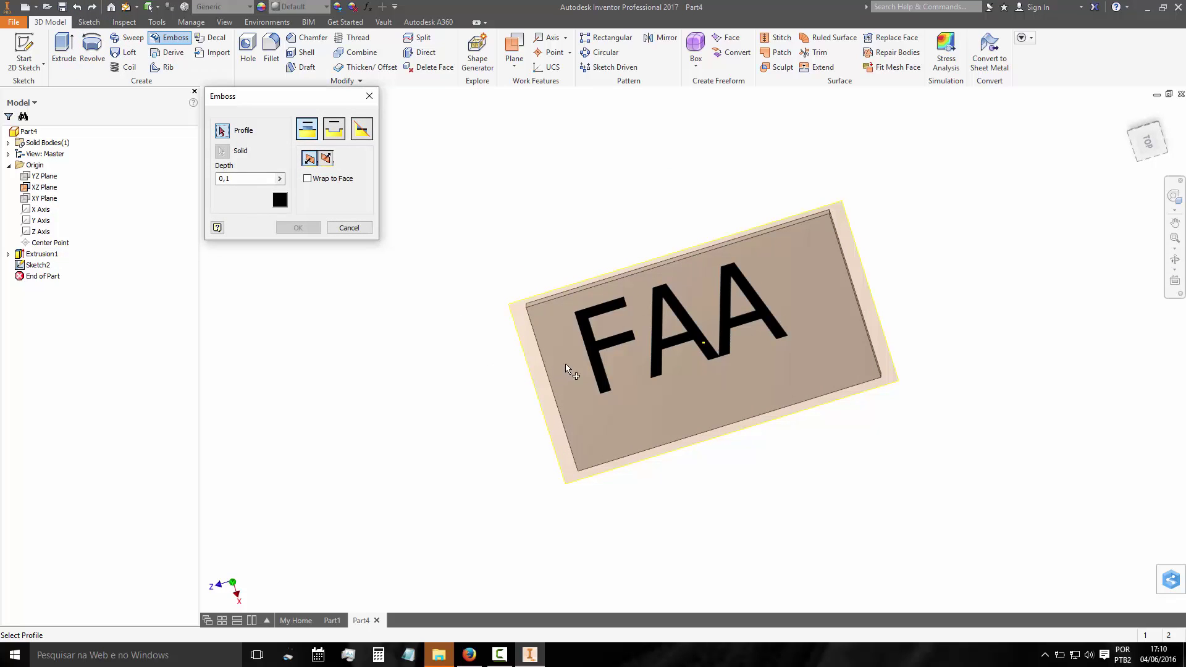
pyautogui.click(598, 351)
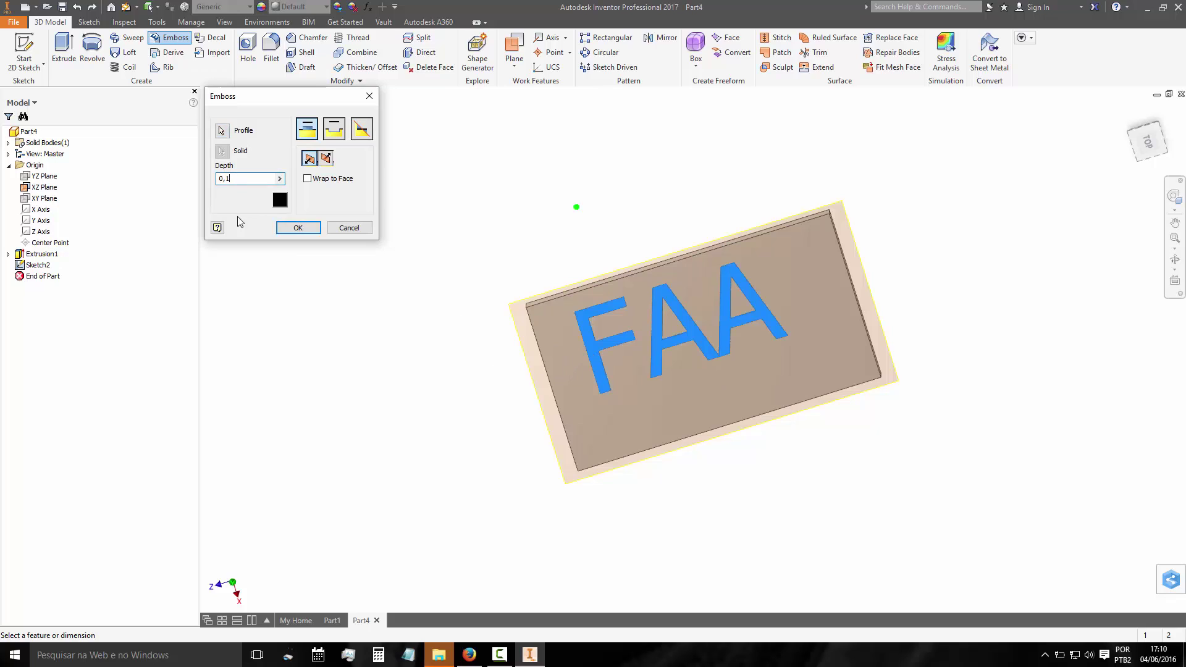
pyautogui.press('BackSpace')
pyautogui.click(297, 228)
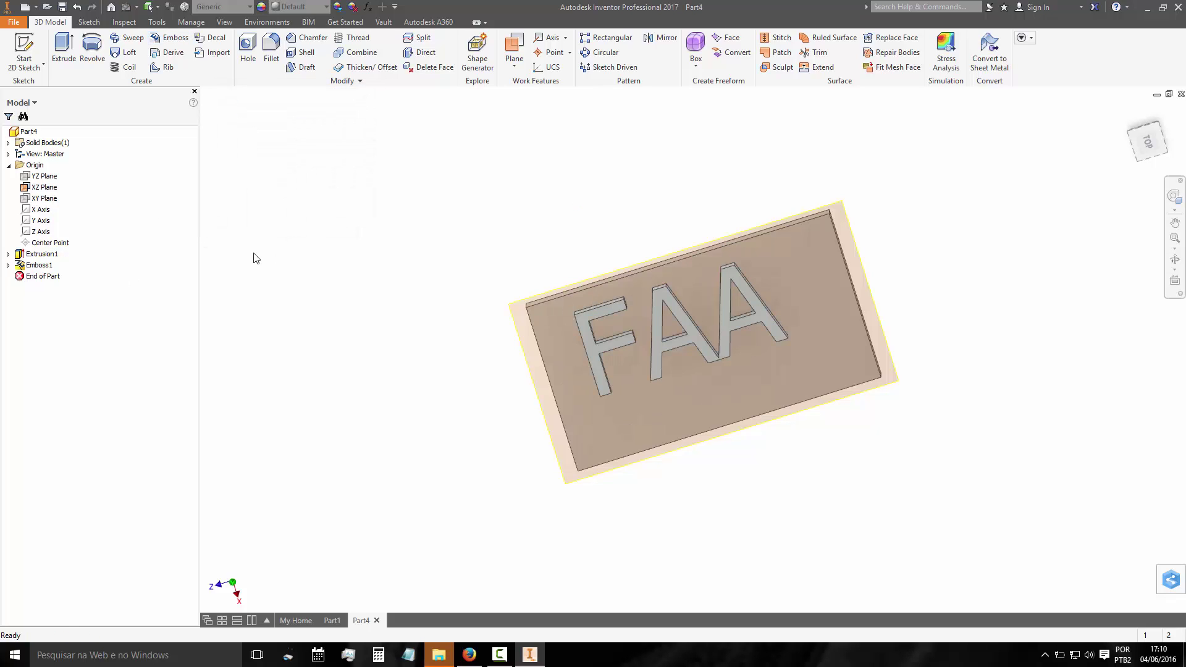
pyautogui.click(1174, 196)
# Bring the plate back into view and start Sketch3 on the XZ Plane
pyautogui.moveTo(750, 299)
pyautogui.mouseDown()
pyautogui.moveTo(675, 304)
pyautogui.moveTo(712, 280)
pyautogui.moveTo(780, 299)
pyautogui.mouseUp()
pyautogui.moveTo(813, 308)
pyautogui.mouseDown()
pyautogui.moveTo(768, 305)
pyautogui.moveTo(710, 328)
pyautogui.moveTo(661, 312)
pyautogui.moveTo(707, 288)
pyautogui.moveTo(675, 305)
pyautogui.moveTo(683, 340)
pyautogui.moveTo(677, 305)
pyautogui.mouseUp()
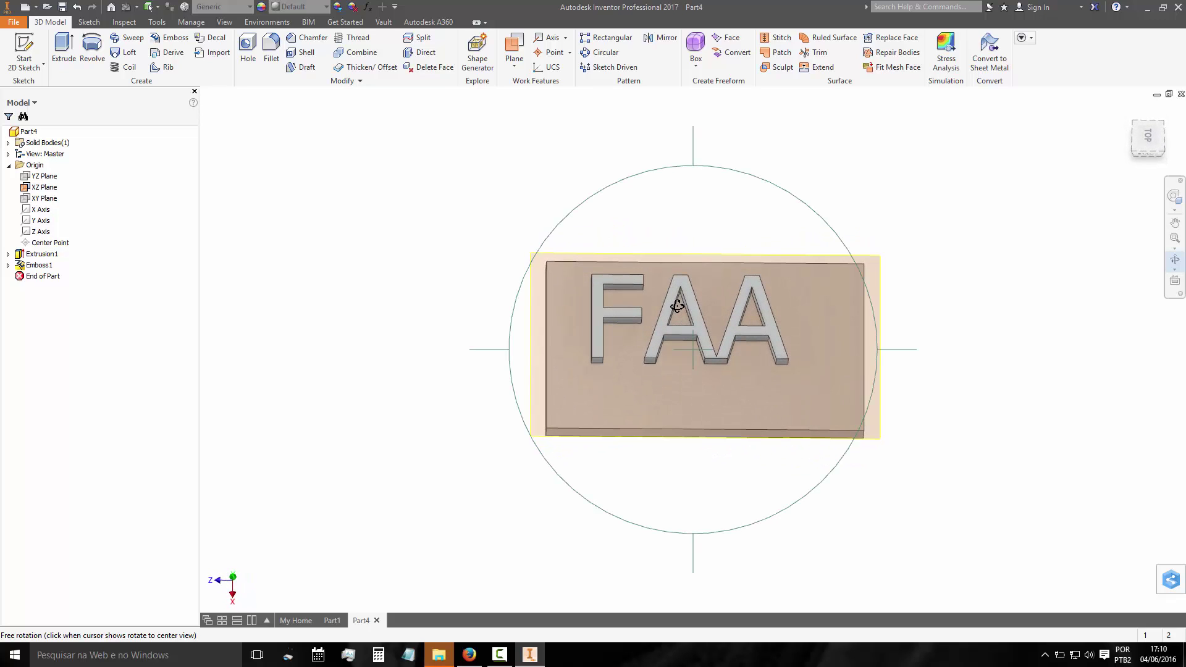
pyautogui.click(500, 236)
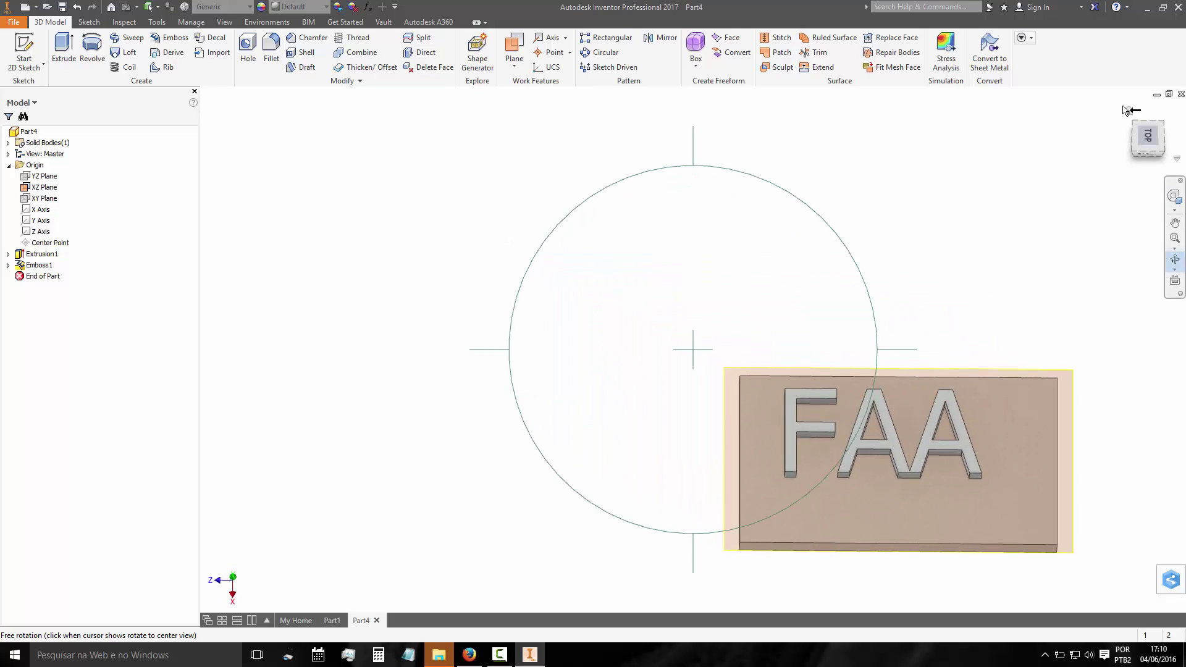
pyautogui.click(1175, 259)
pyautogui.moveTo(807, 392)
pyautogui.mouseDown()
pyautogui.moveTo(593, 235)
pyautogui.moveTo(541, 283)
pyautogui.mouseUp()
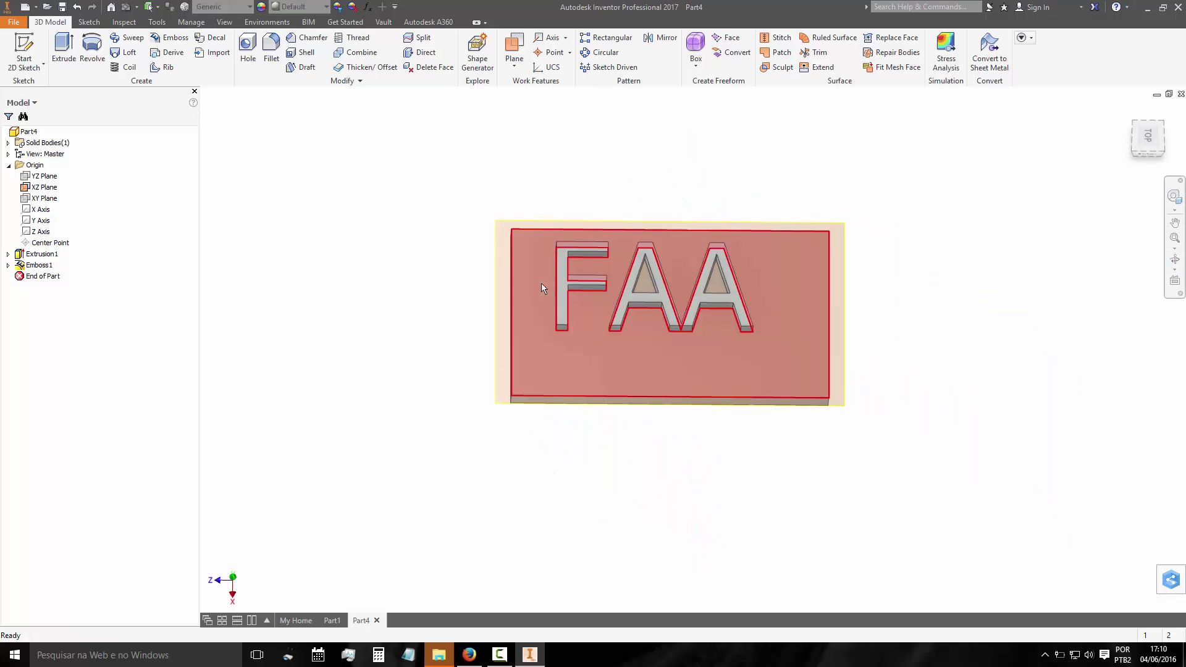
pyautogui.click(24, 46)
pyautogui.click(503, 221)
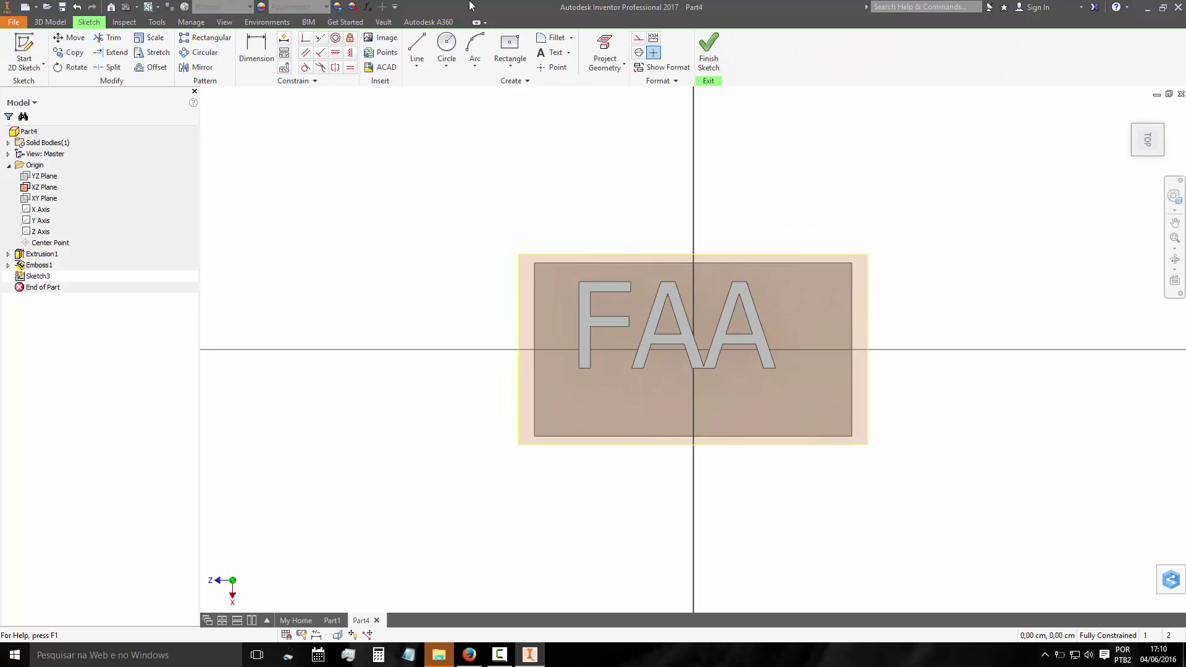
# Place the sketch text '217' on the plate's right side beside FAA
pyautogui.click(551, 53)
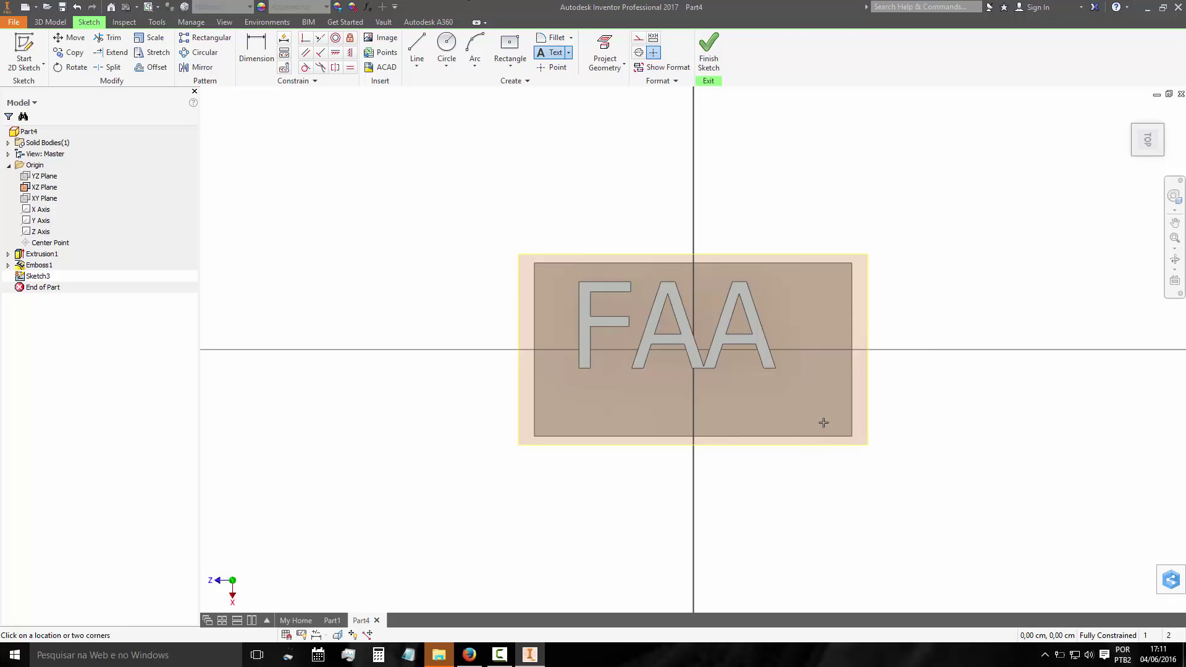
pyautogui.moveTo(750, 396); pyautogui.dragTo(741, 396)
pyautogui.click(741, 393)
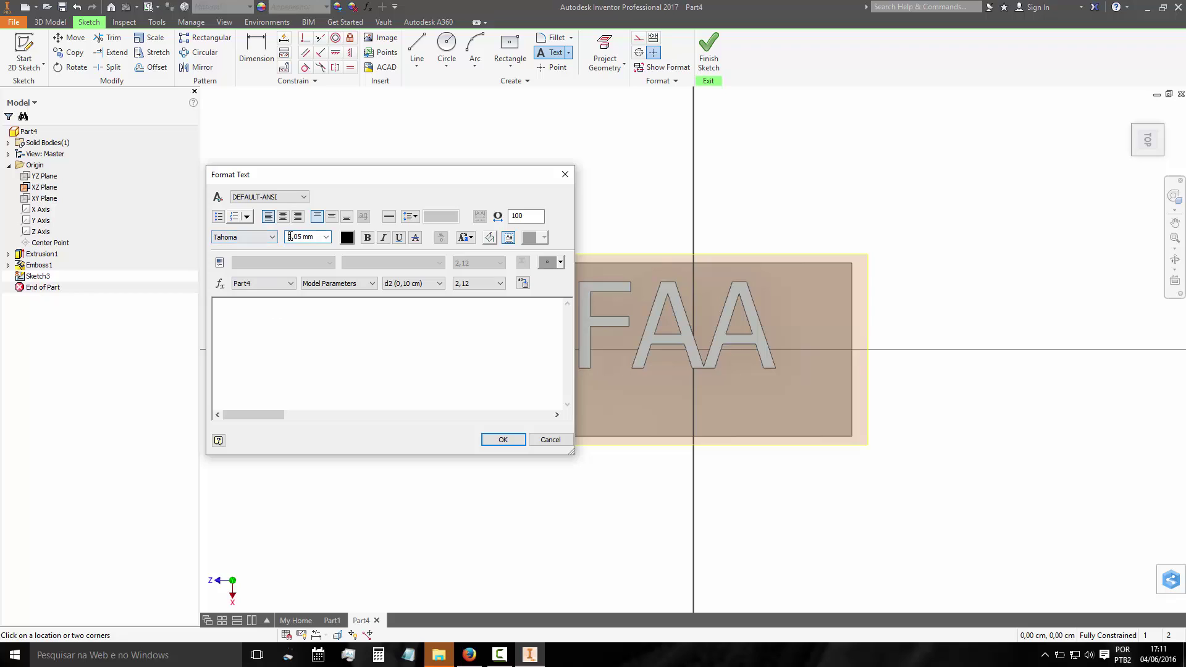
pyautogui.write('17')
pyautogui.click(500, 440)
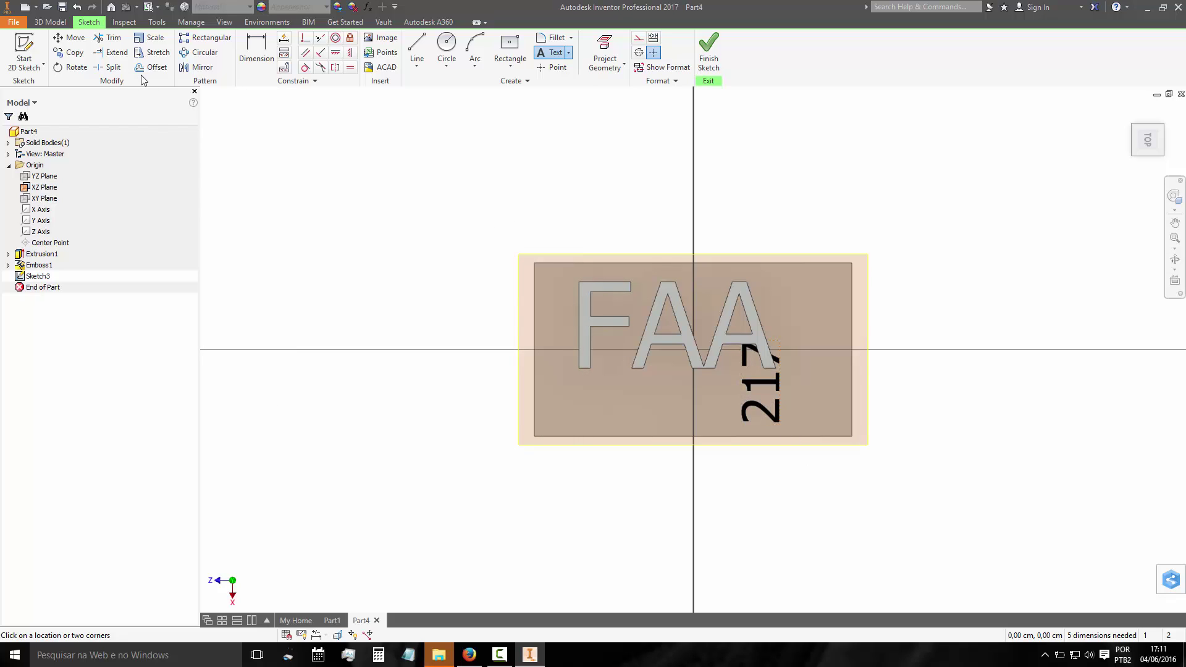
# Rotate the 217 text about its corner so it reads horizontally
pyautogui.click(72, 68)
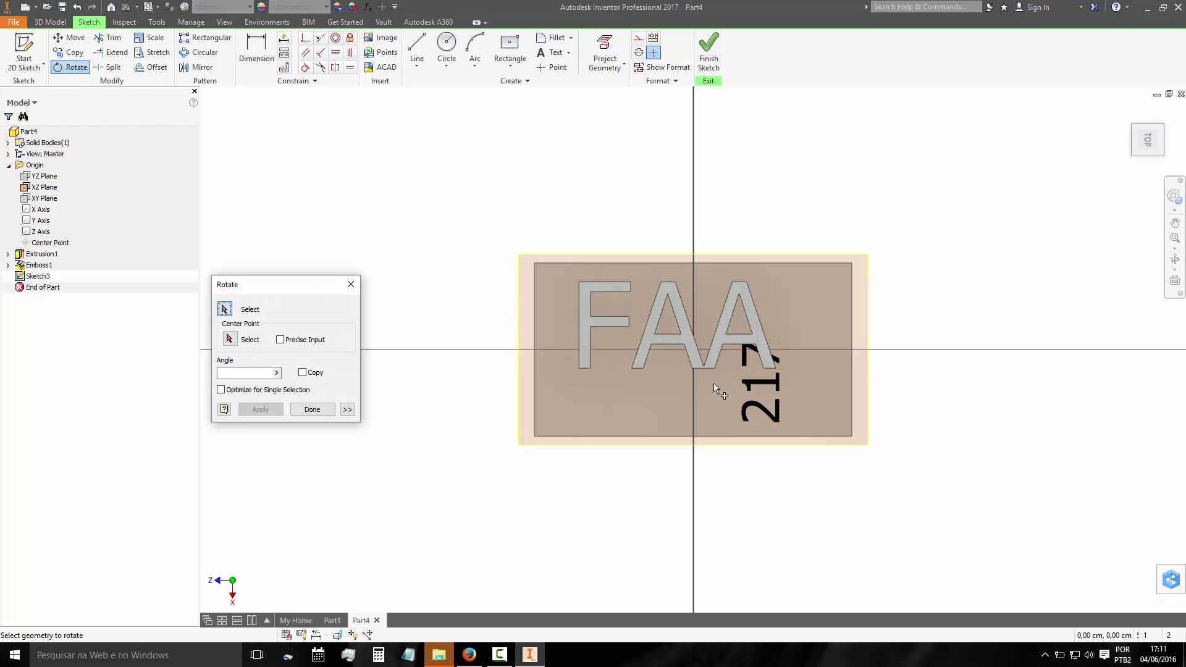
pyautogui.click(750, 420)
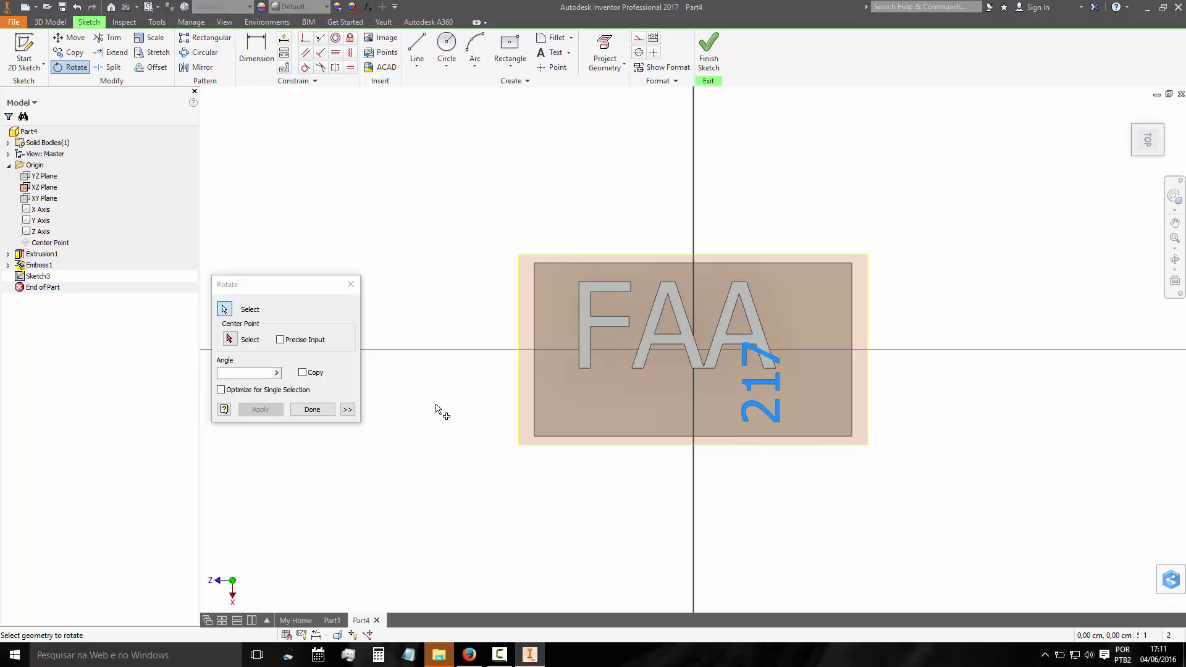
pyautogui.click(231, 341)
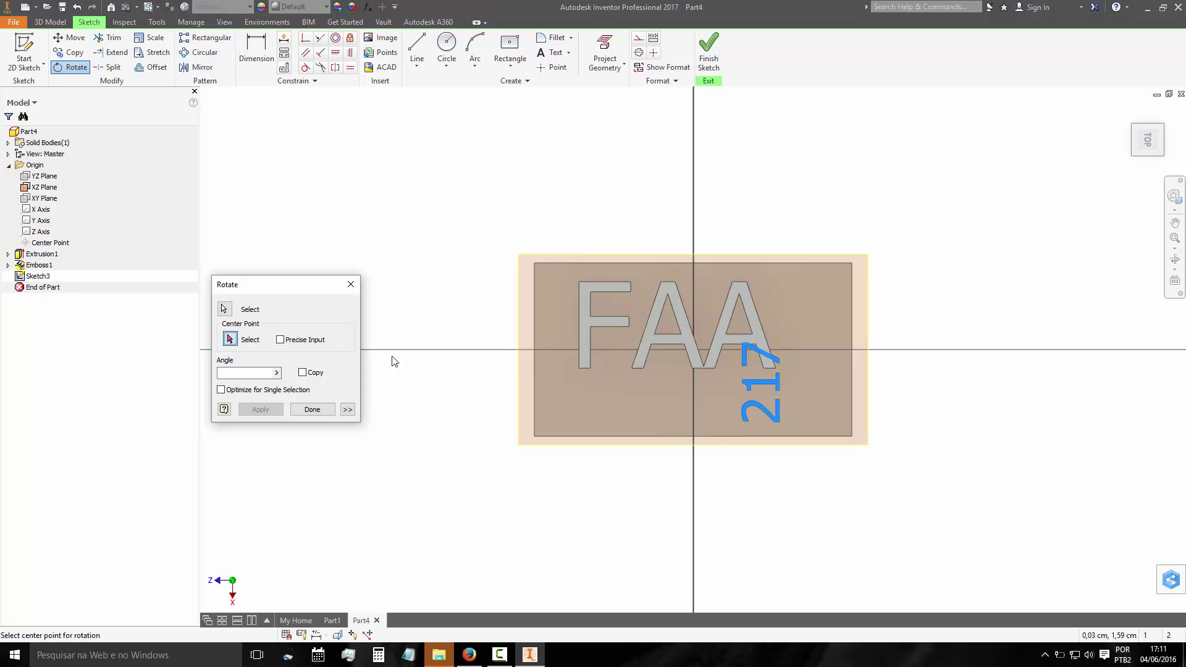
pyautogui.click(780, 424)
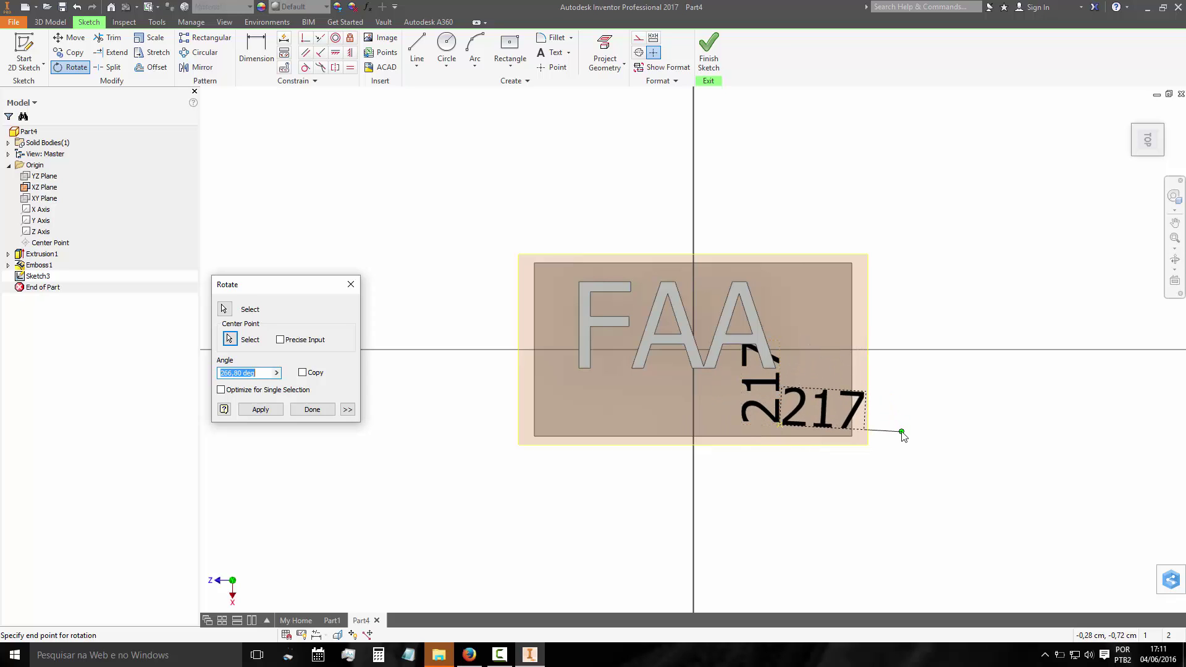
pyautogui.click(901, 425)
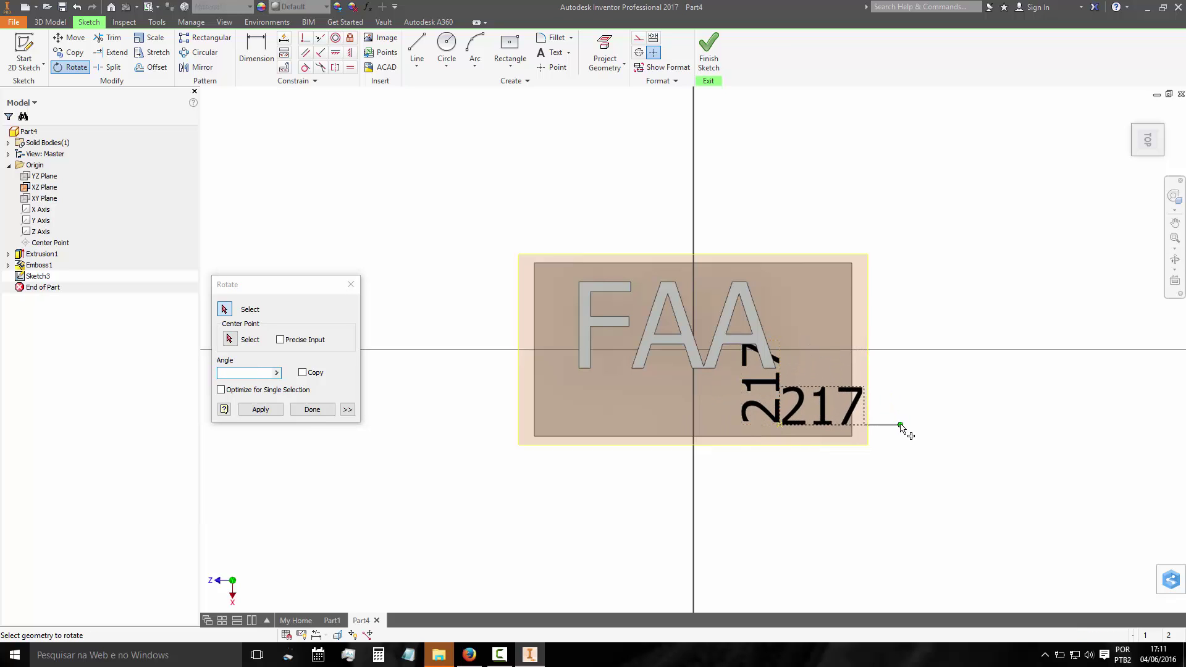
pyautogui.click(317, 409)
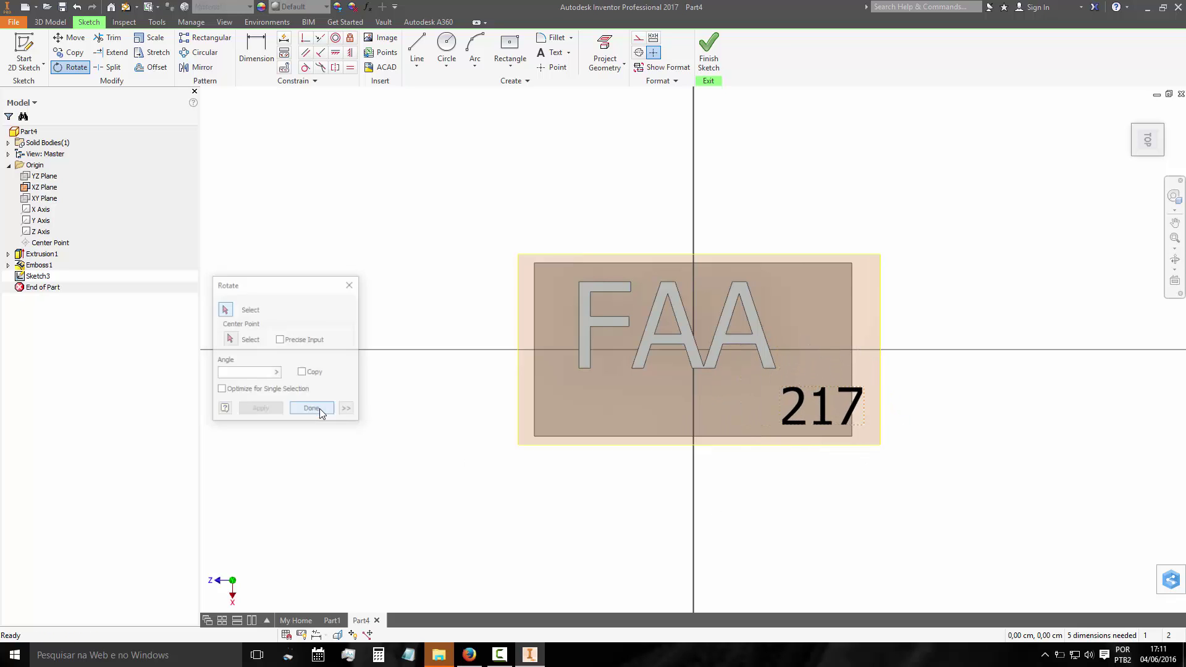
# Move 217 to the plate's lower-right area below FAA and finish Sketch3
pyautogui.click(76, 39)
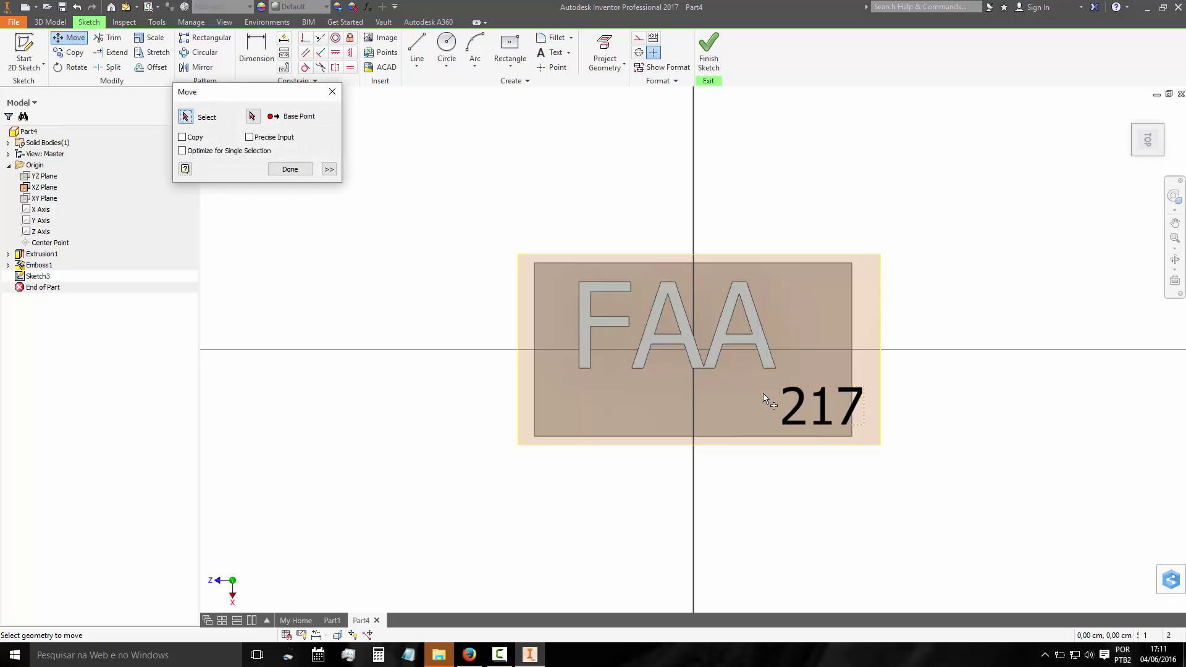
pyautogui.click(800, 401)
pyautogui.click(252, 113)
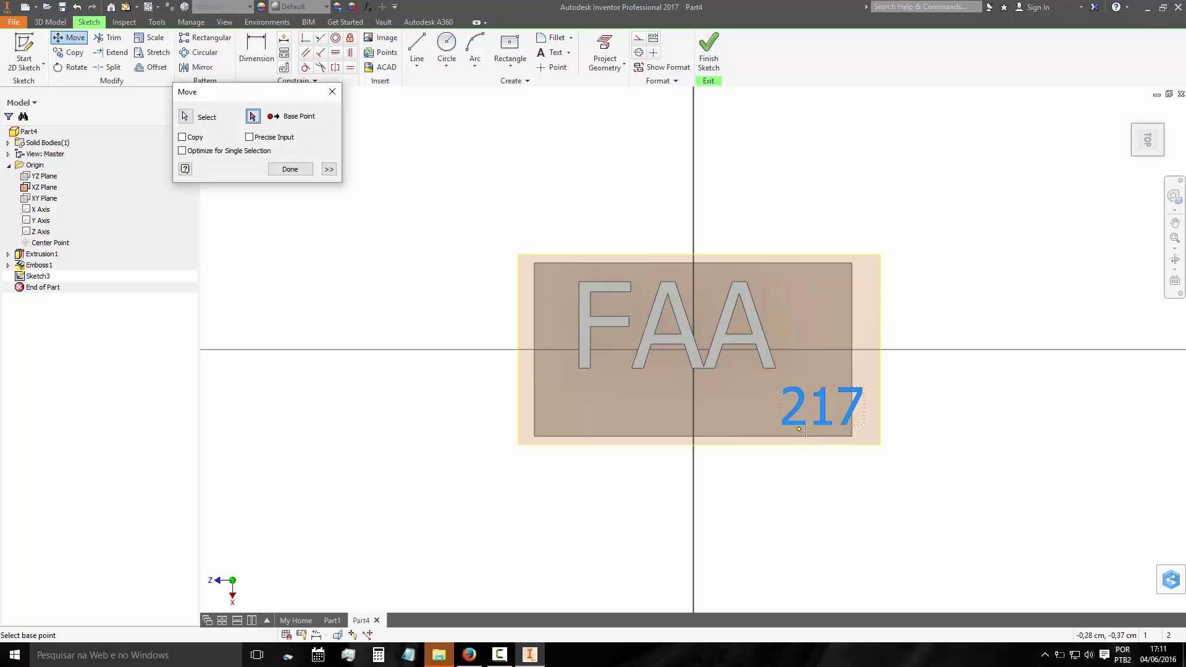
pyautogui.click(786, 424)
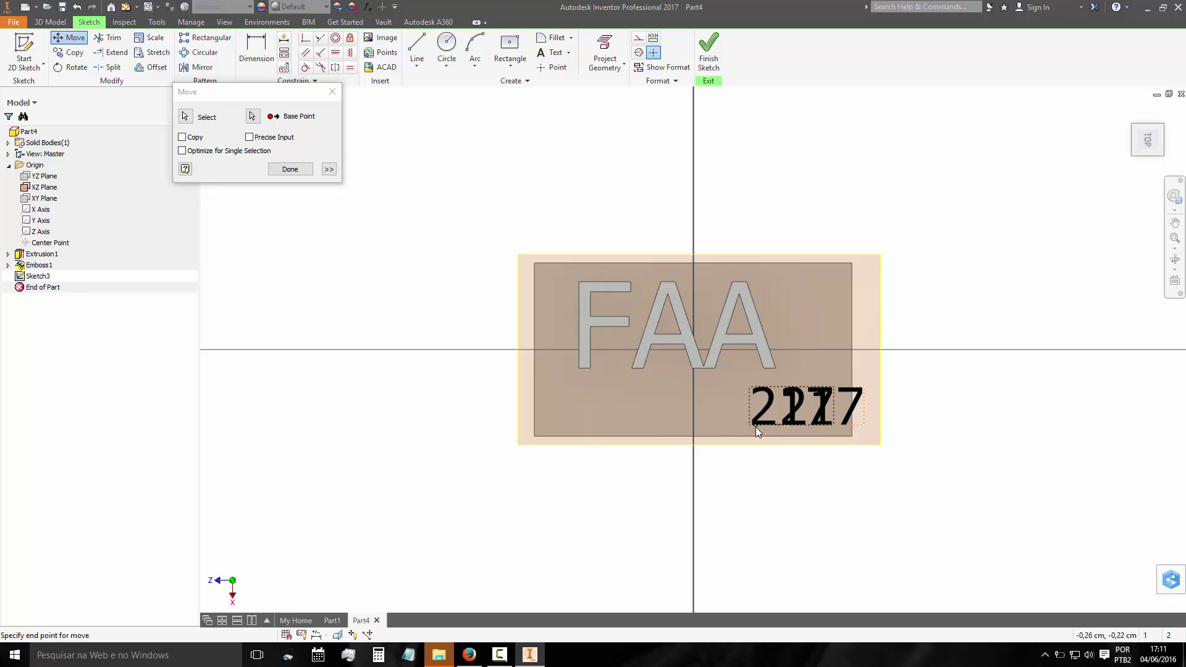
pyautogui.click(755, 428)
pyautogui.click(304, 169)
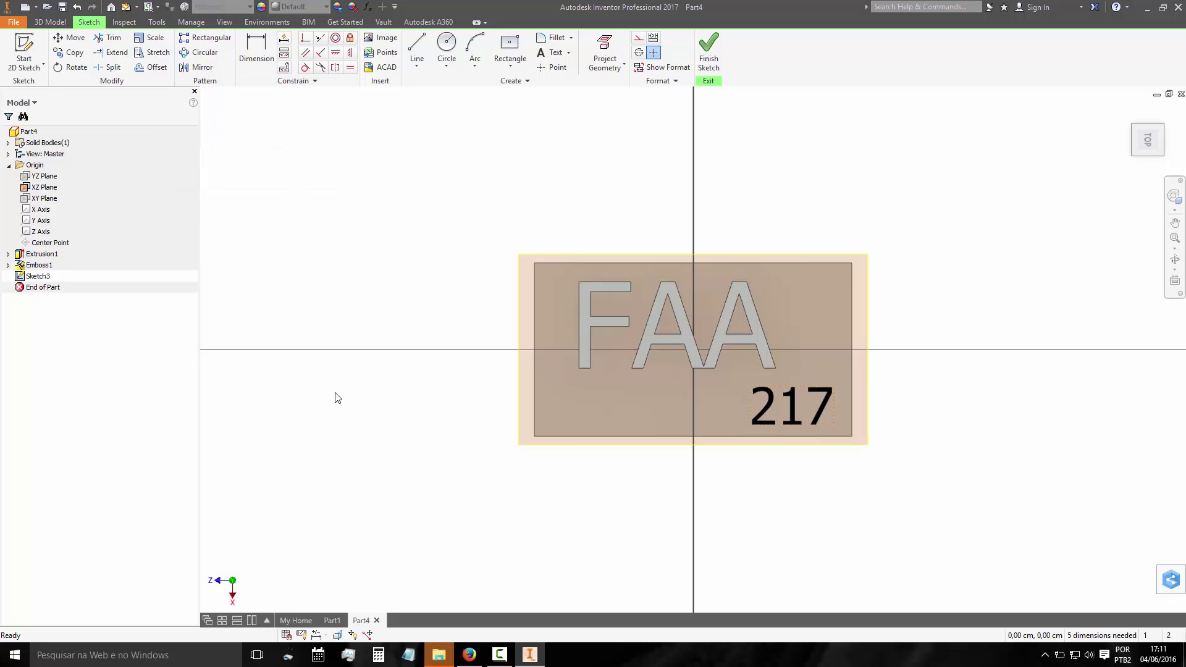
pyautogui.click(708, 48)
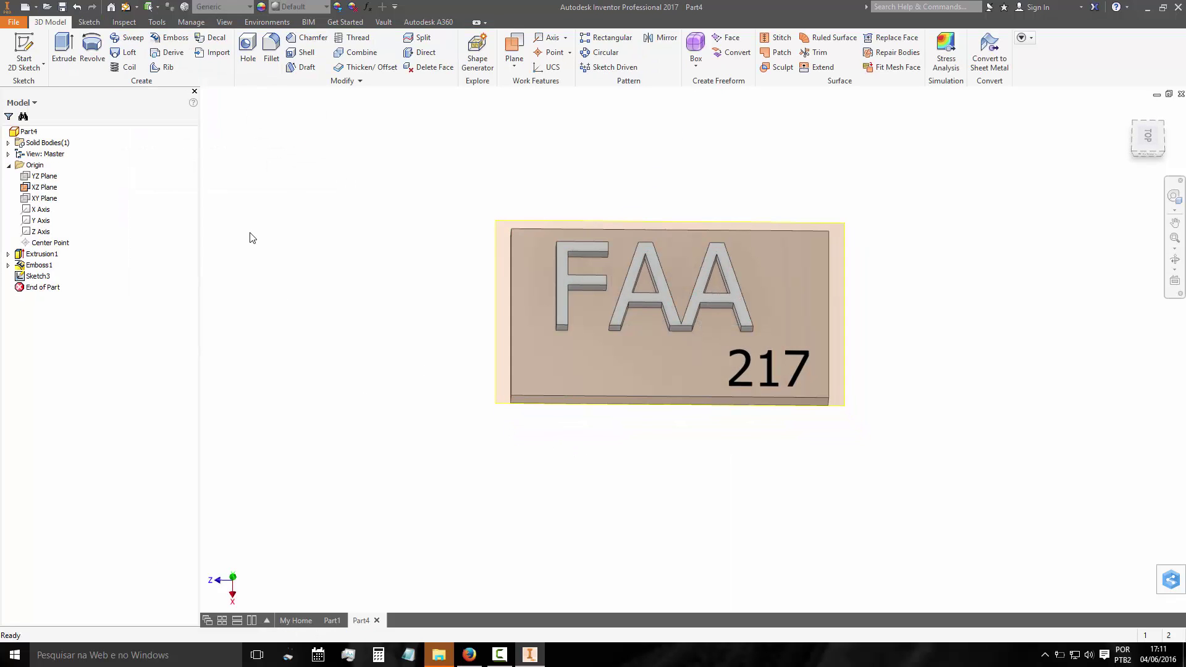
# Emboss the 217 text with default settings, then undo it
pyautogui.click(176, 38)
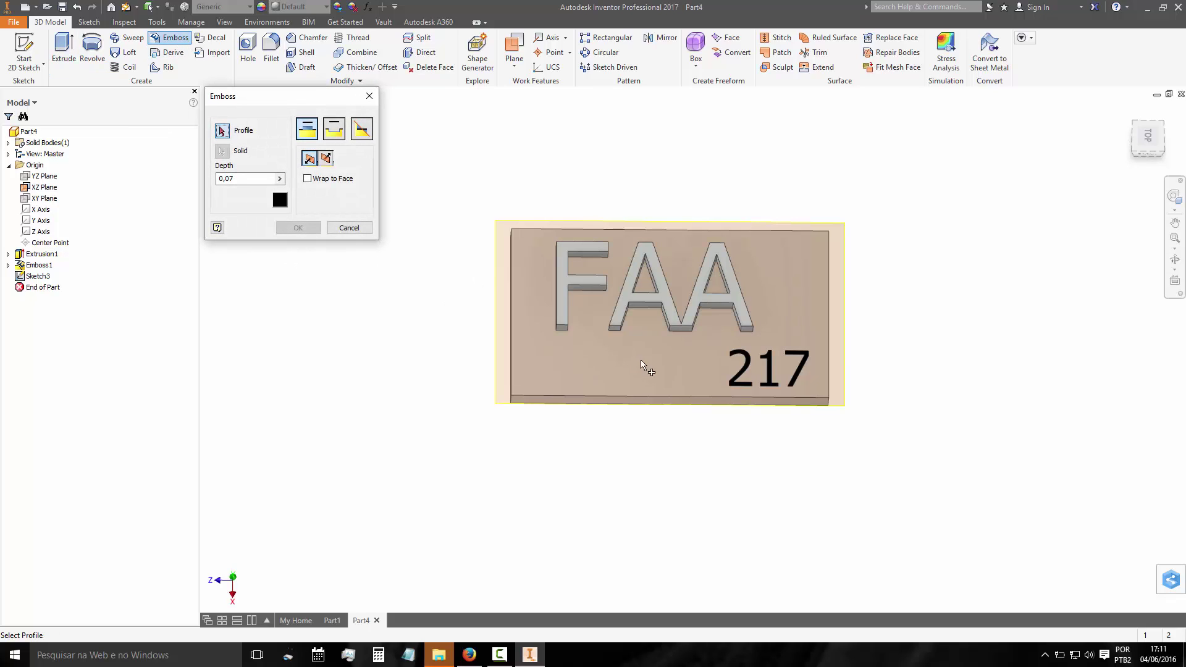
pyautogui.click(746, 366)
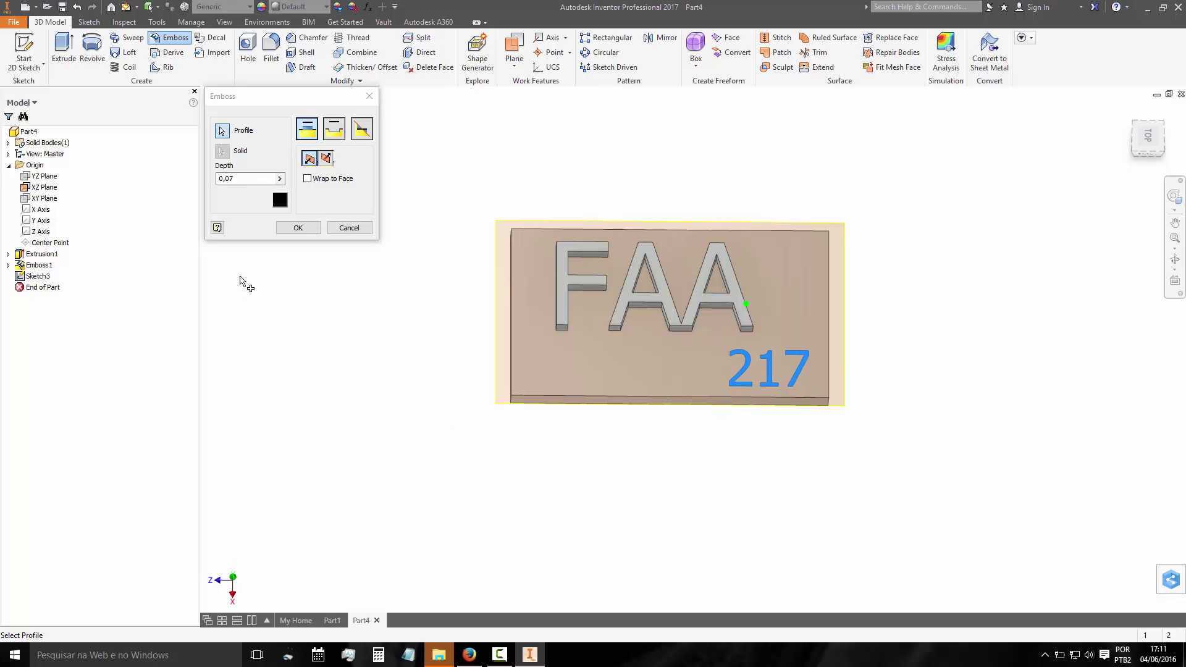
pyautogui.click(296, 228)
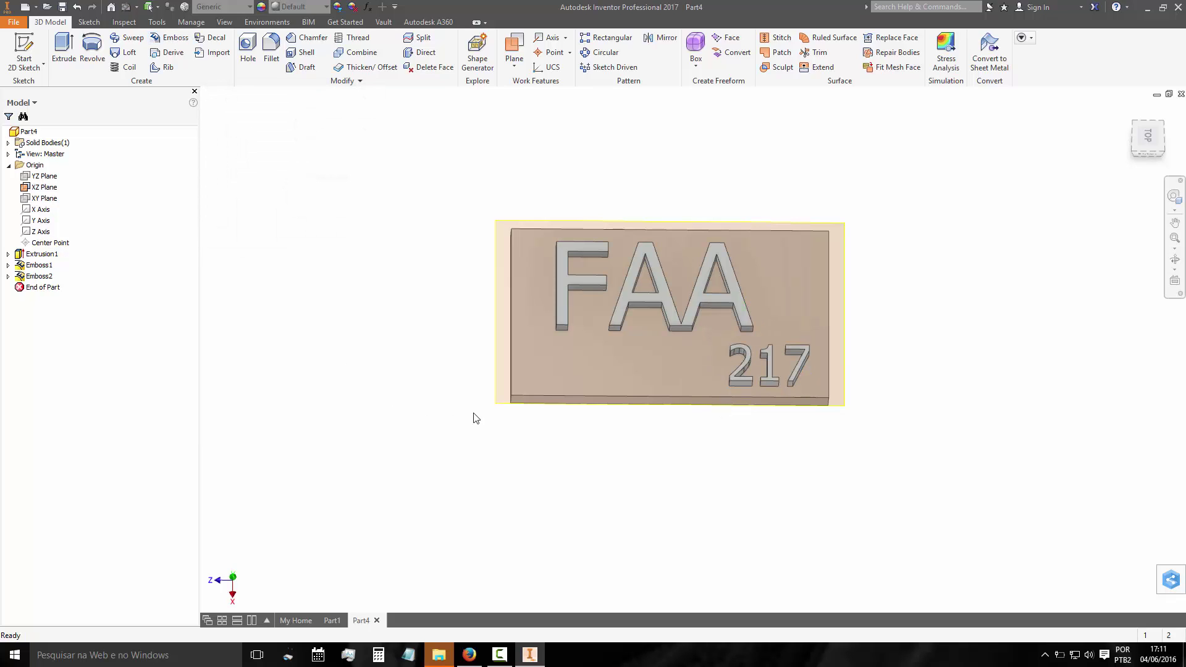
pyautogui.click(77, 8)
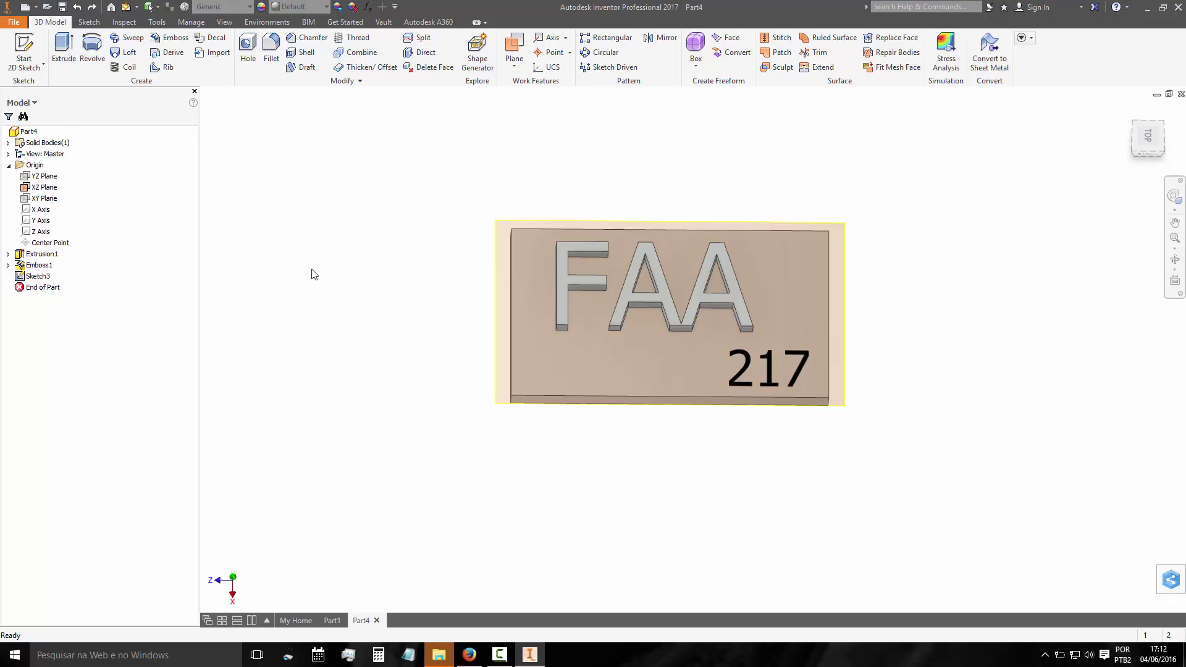
# Emboss the 217 text again with a depth of 0,05
pyautogui.click(165, 41)
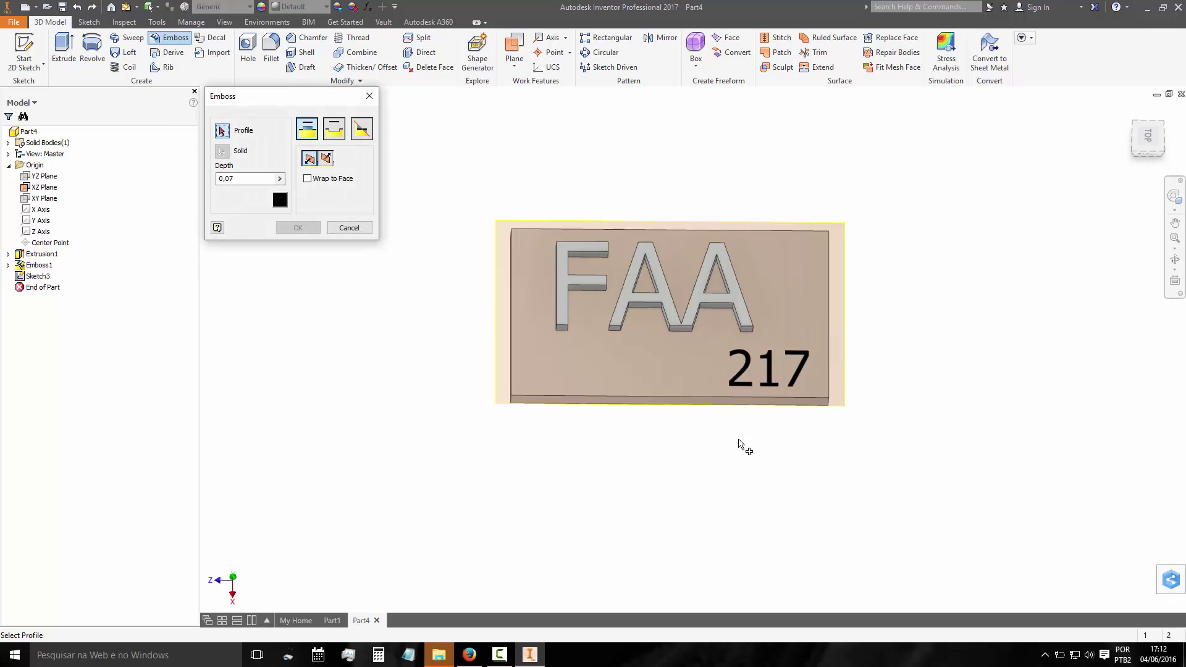
pyautogui.click(747, 368)
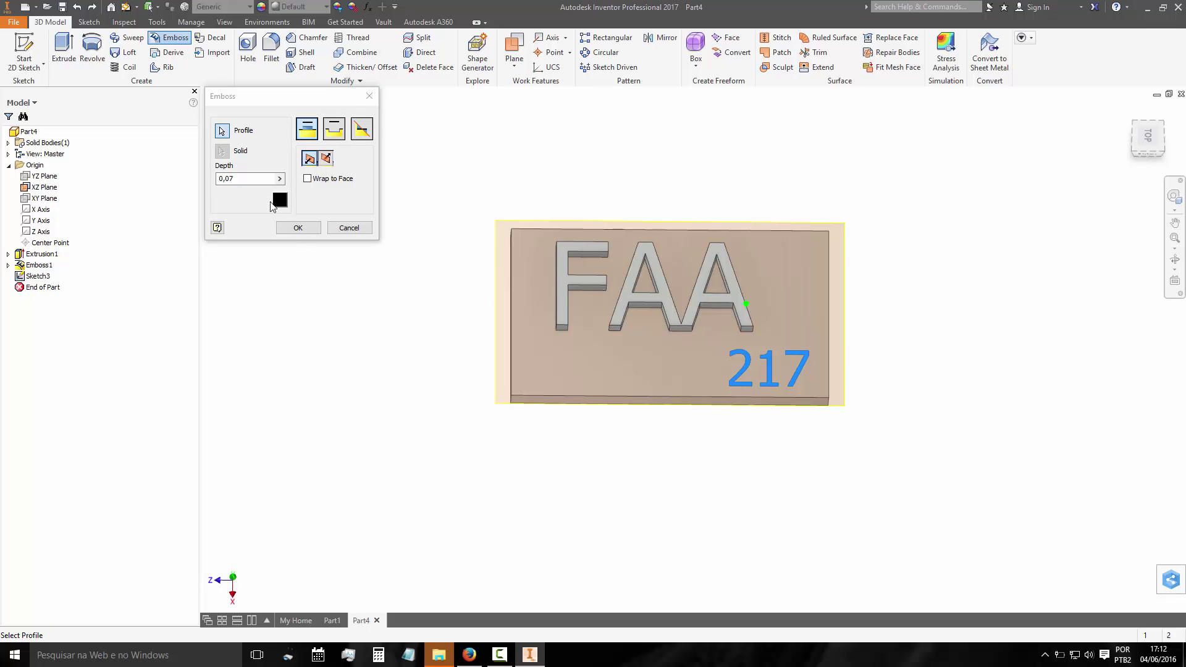
pyautogui.click(248, 183)
pyautogui.write('0,05')
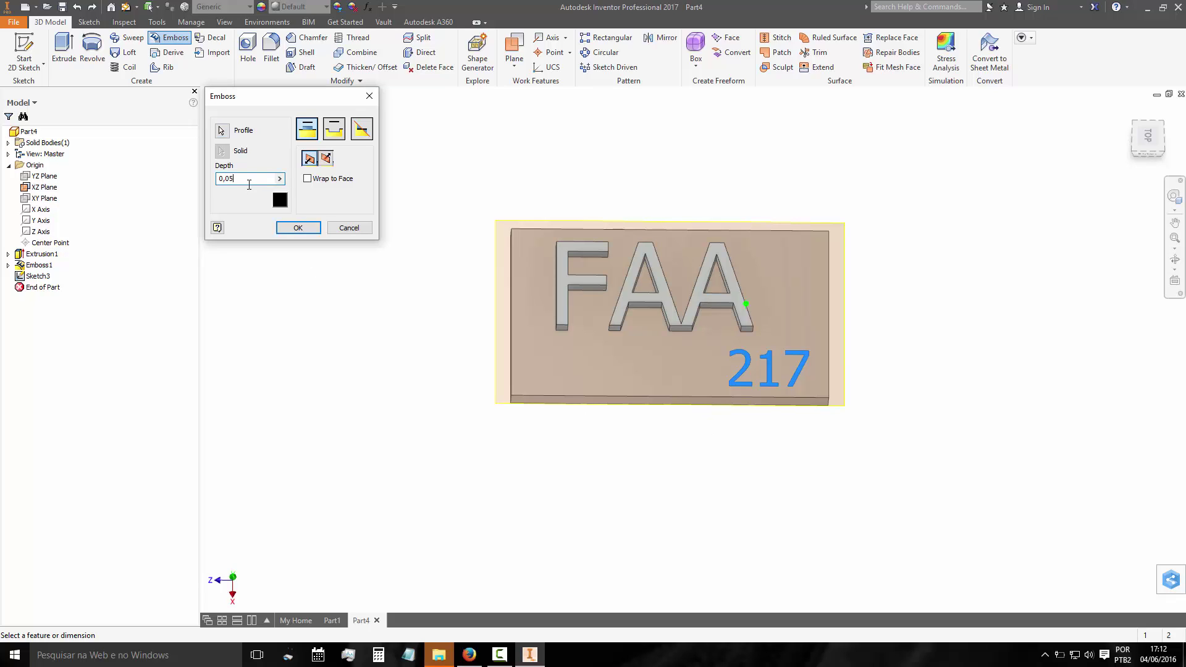
pyautogui.click(292, 229)
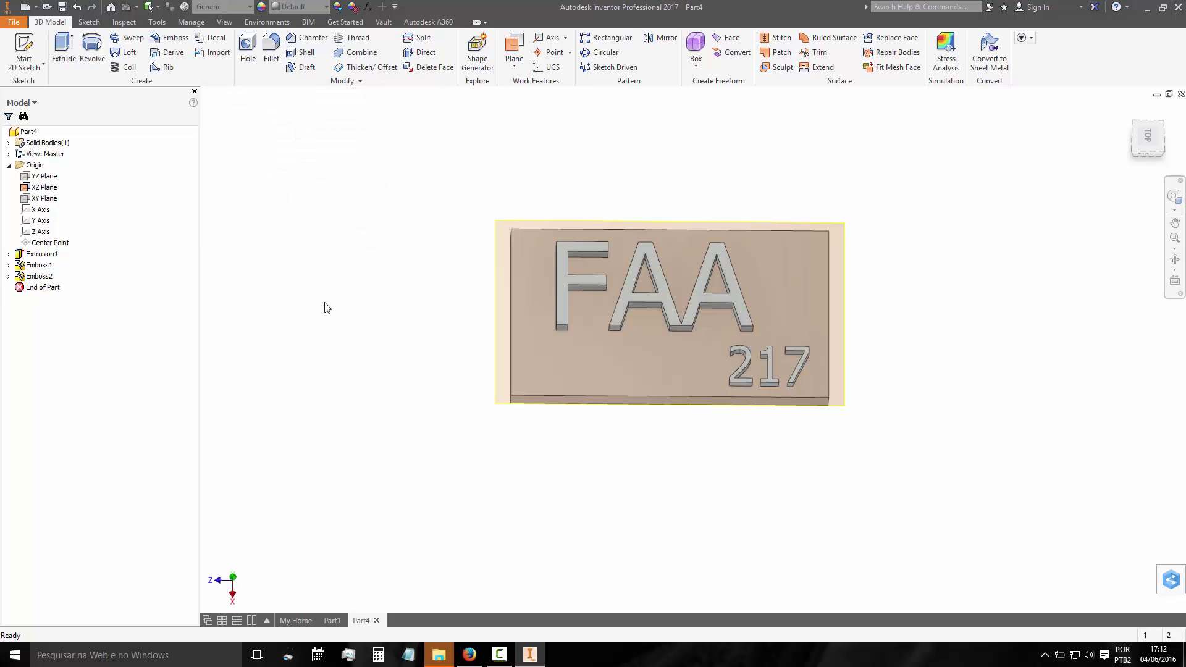
# Orbit the plate to a new 3D view and hide the XZ Plane
pyautogui.click(1175, 260)
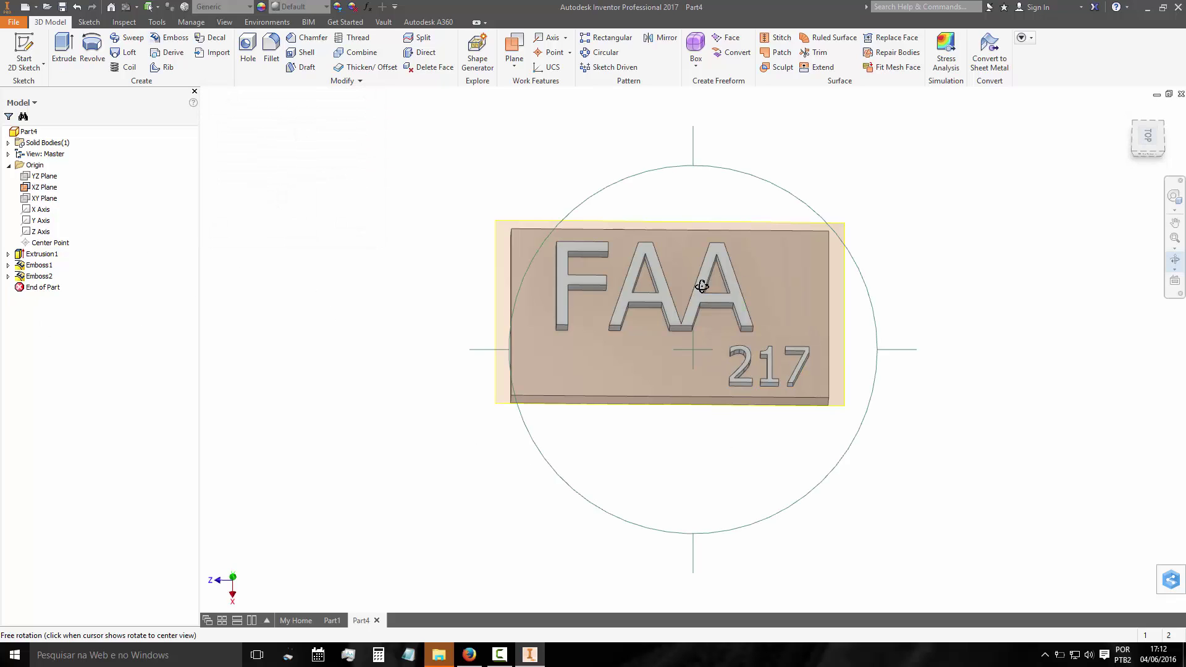
pyautogui.moveTo(703, 287)
pyautogui.mouseDown()
pyautogui.moveTo(836, 323)
pyautogui.moveTo(817, 235)
pyautogui.moveTo(630, 220)
pyautogui.moveTo(587, 278)
pyautogui.moveTo(556, 291)
pyautogui.moveTo(702, 299)
pyautogui.mouseUp()
pyautogui.press('Escape')
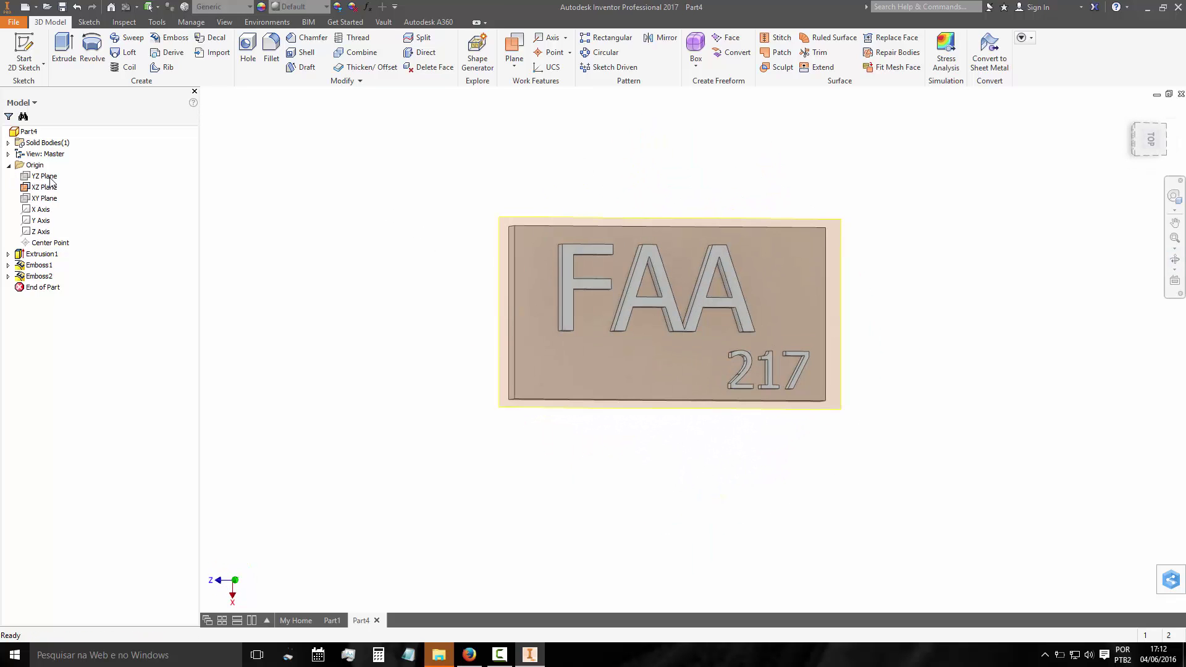
pyautogui.rightClick(45, 188)
pyautogui.click(126, 271)
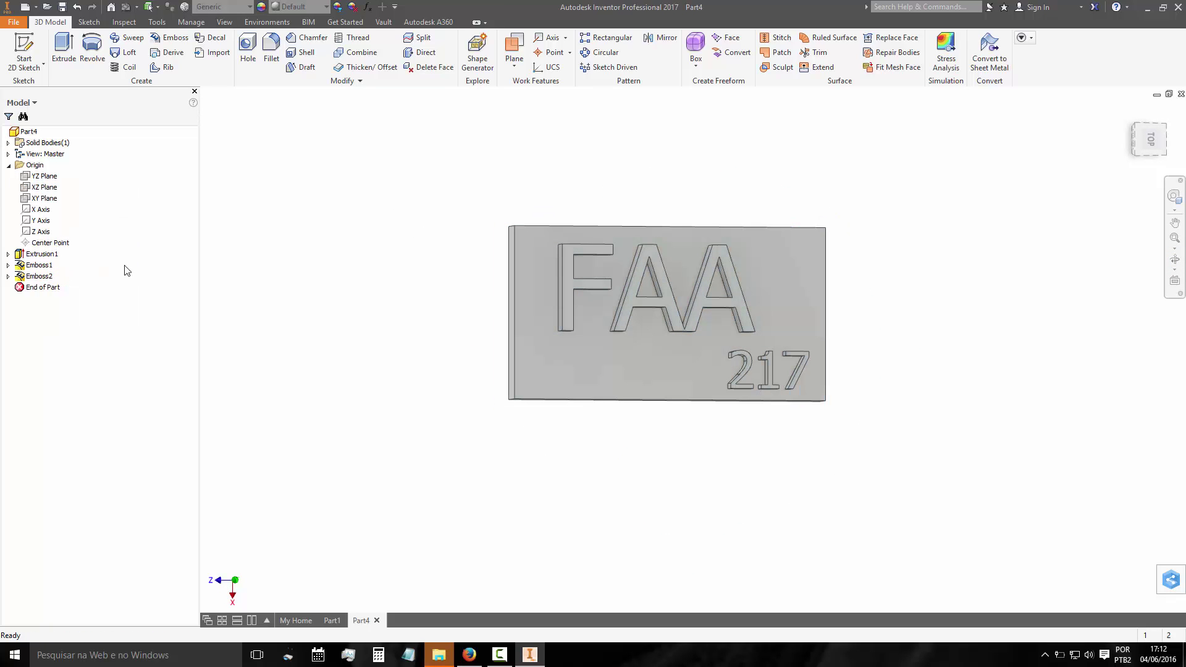
# Orbit to oblique and side views, then check the bottom, edge-on and top views
pyautogui.press('F4')
pyautogui.moveTo(588, 336)
pyautogui.mouseDown()
pyautogui.moveTo(679, 302)
pyautogui.moveTo(676, 344)
pyautogui.moveTo(420, 336)
pyautogui.moveTo(526, 342)
pyautogui.mouseUp()
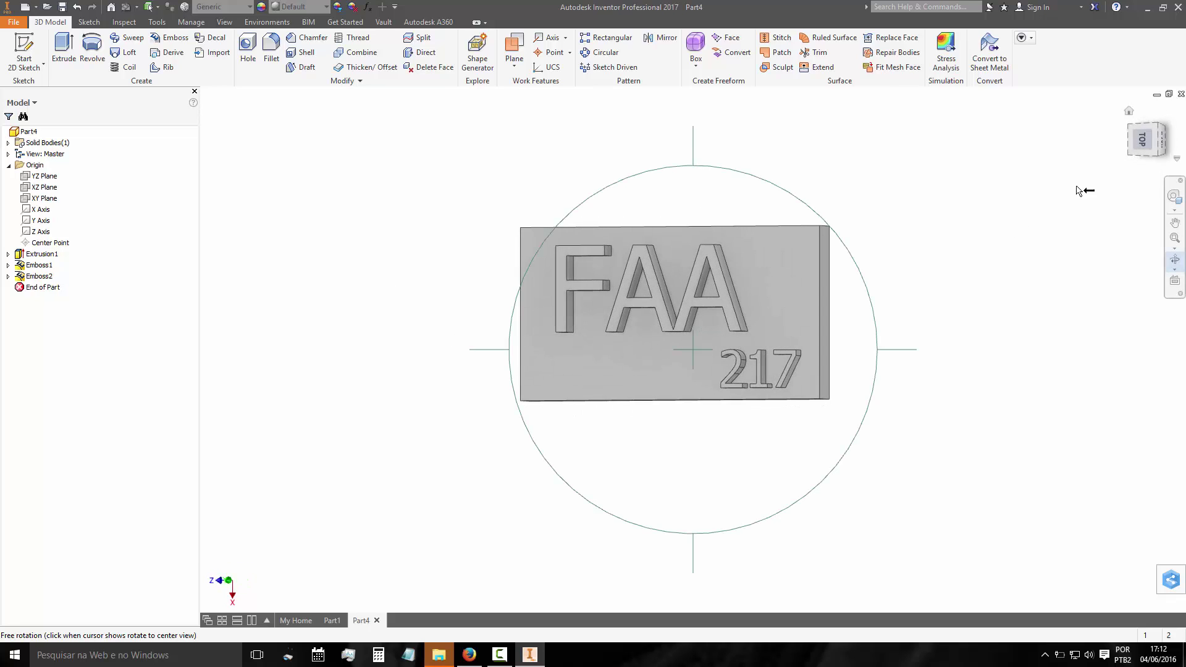
pyautogui.moveTo(1078, 191); pyautogui.dragTo(1076, 216)
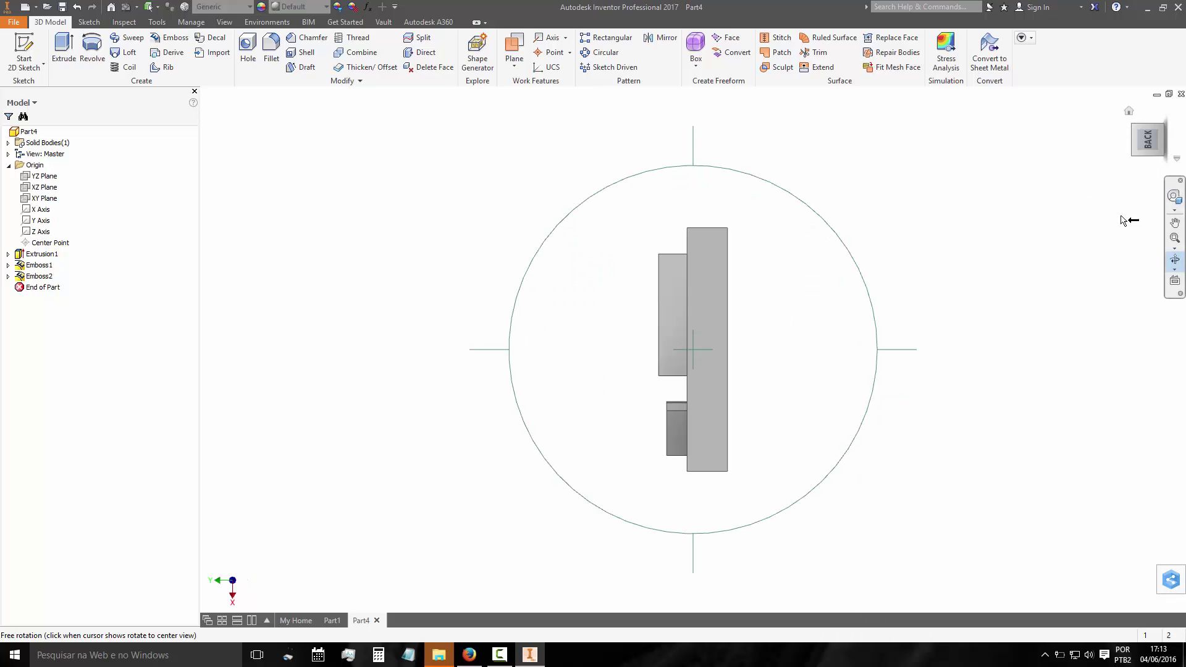
pyautogui.press('Escape')
pyautogui.click(1172, 141)
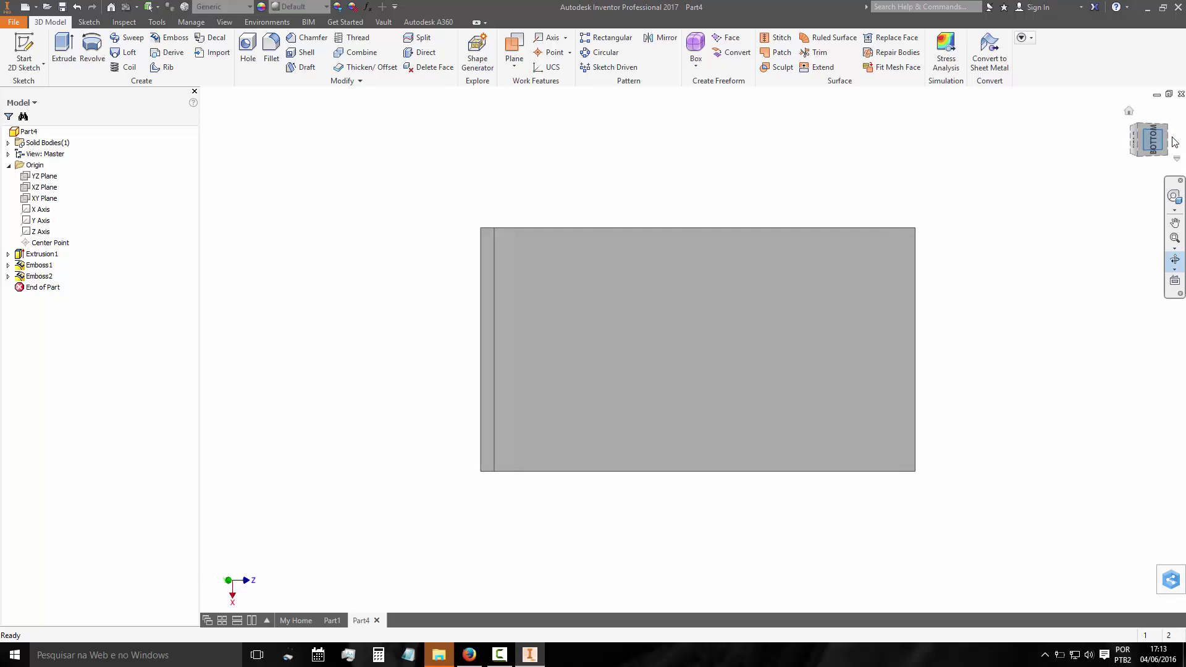
pyautogui.click(1174, 141)
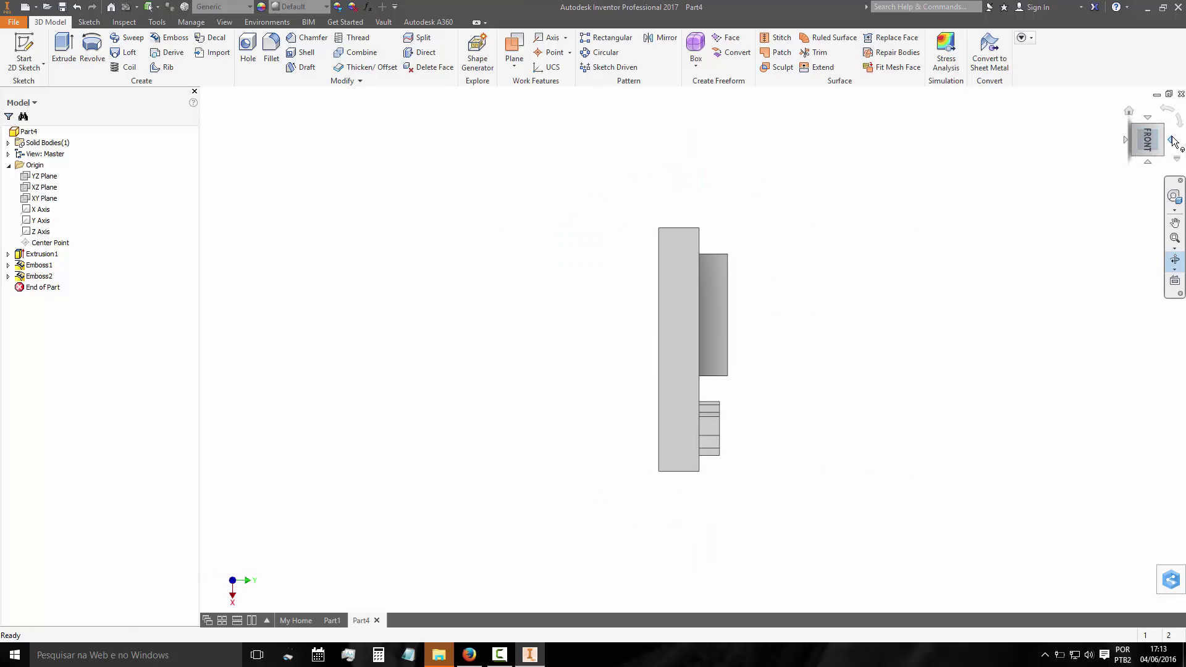
pyautogui.click(1122, 142)
pyautogui.press('F4')
pyautogui.press('Escape')
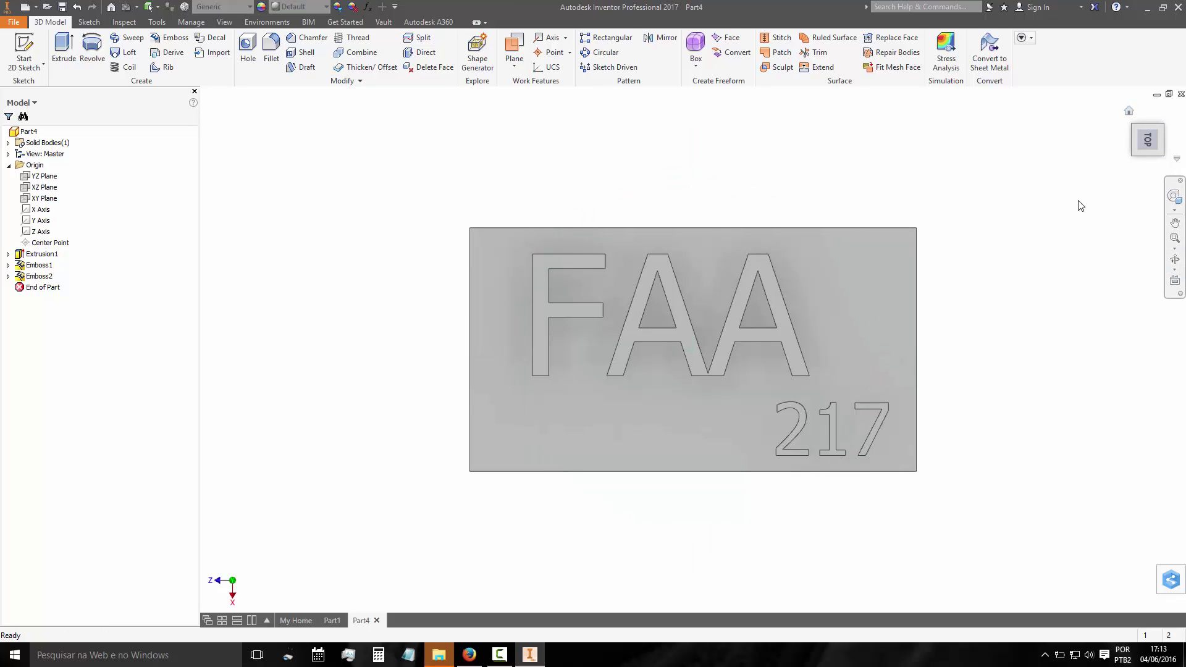
# Return to the home view, inspect the underside, then tilt the plate to a near-top view
pyautogui.click(1129, 112)
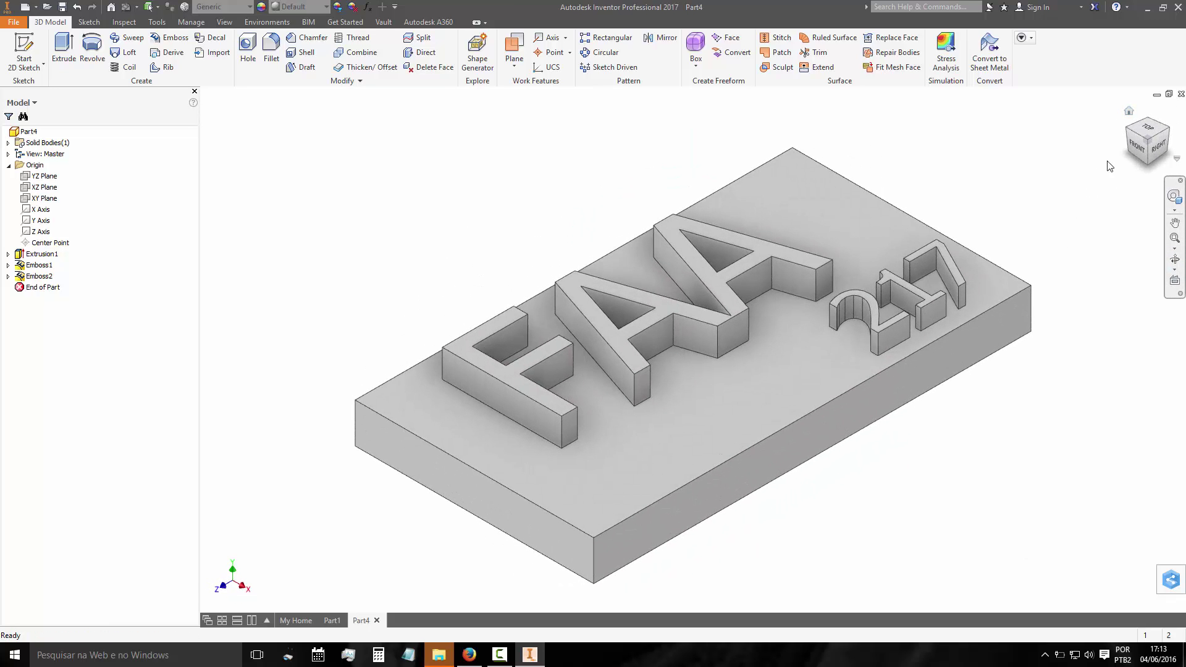
pyautogui.click(1122, 140)
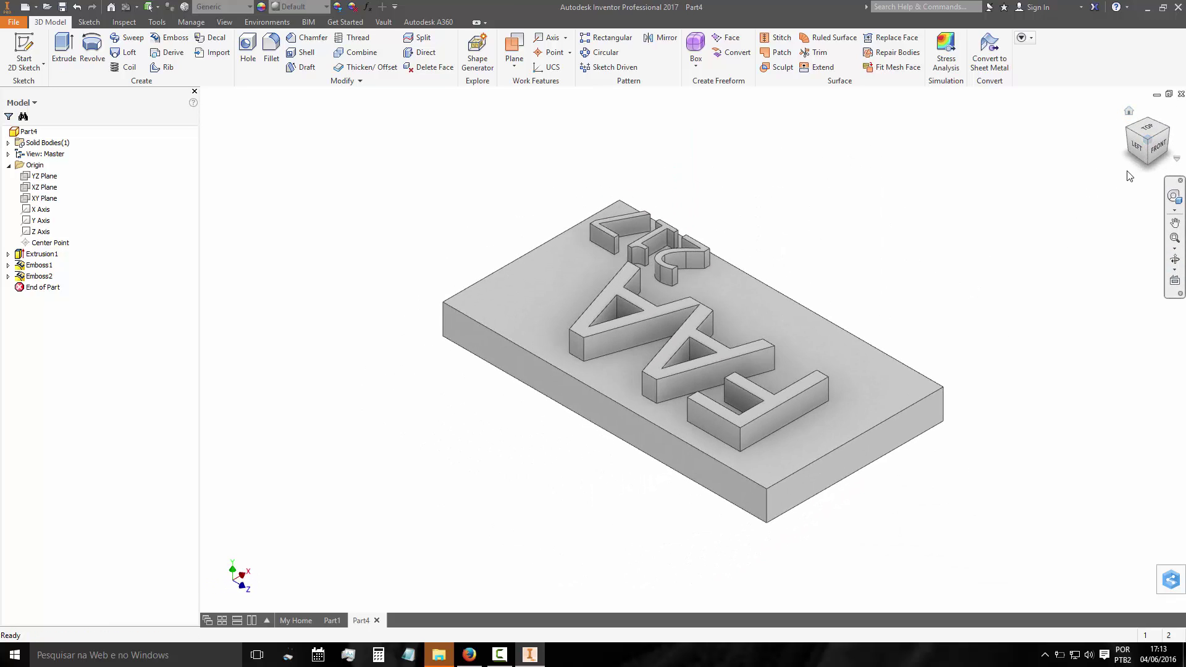
pyautogui.click(1147, 164)
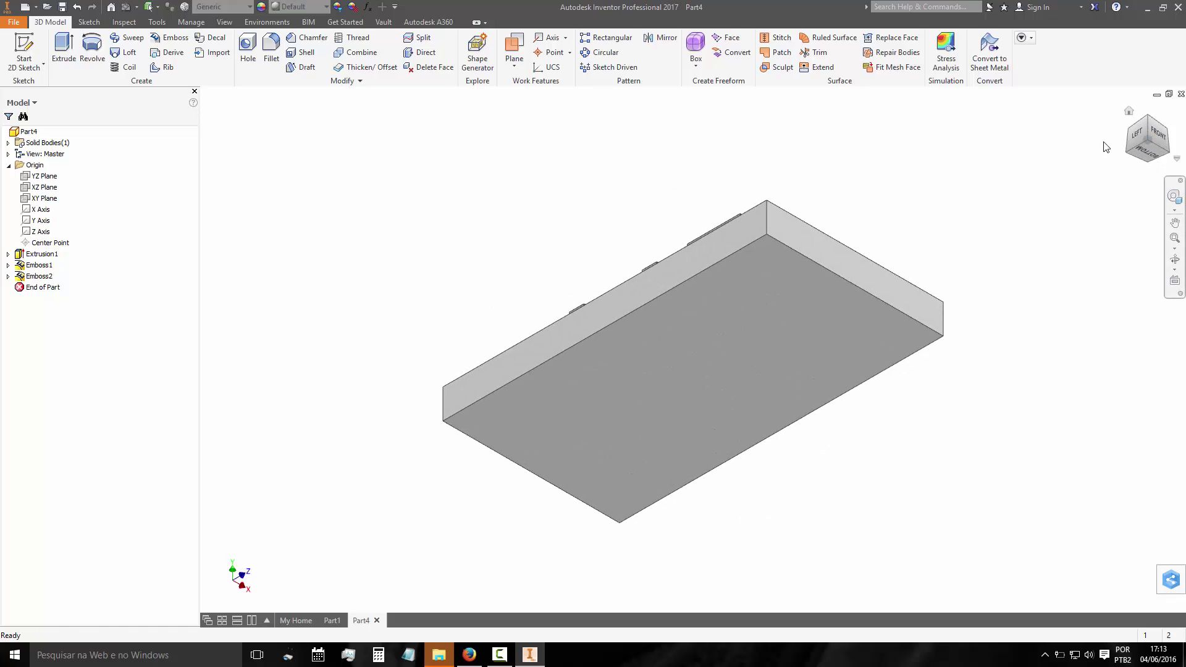
pyautogui.click(1130, 112)
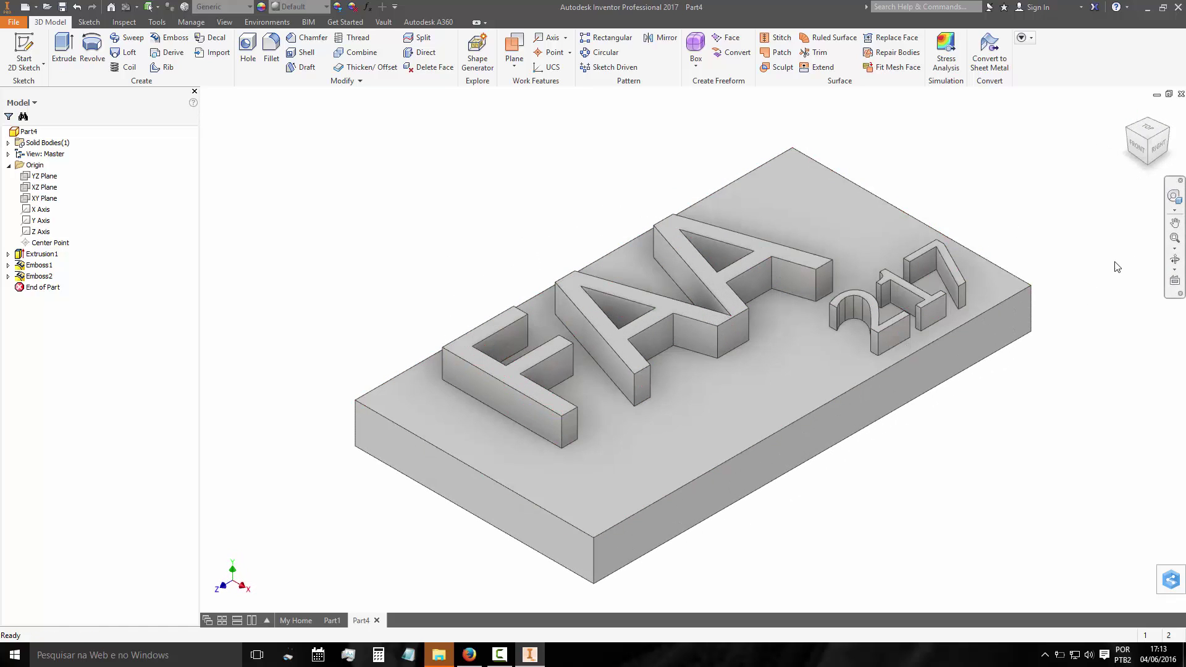
pyautogui.click(1176, 262)
pyautogui.moveTo(772, 270)
pyautogui.mouseDown()
pyautogui.moveTo(768, 299)
pyautogui.moveTo(749, 262)
pyautogui.moveTo(689, 299)
pyautogui.moveTo(696, 379)
pyautogui.moveTo(783, 315)
pyautogui.moveTo(702, 332)
pyautogui.moveTo(715, 331)
pyautogui.moveTo(708, 358)
pyautogui.mouseUp()
pyautogui.scroll(-3, 704, 335)
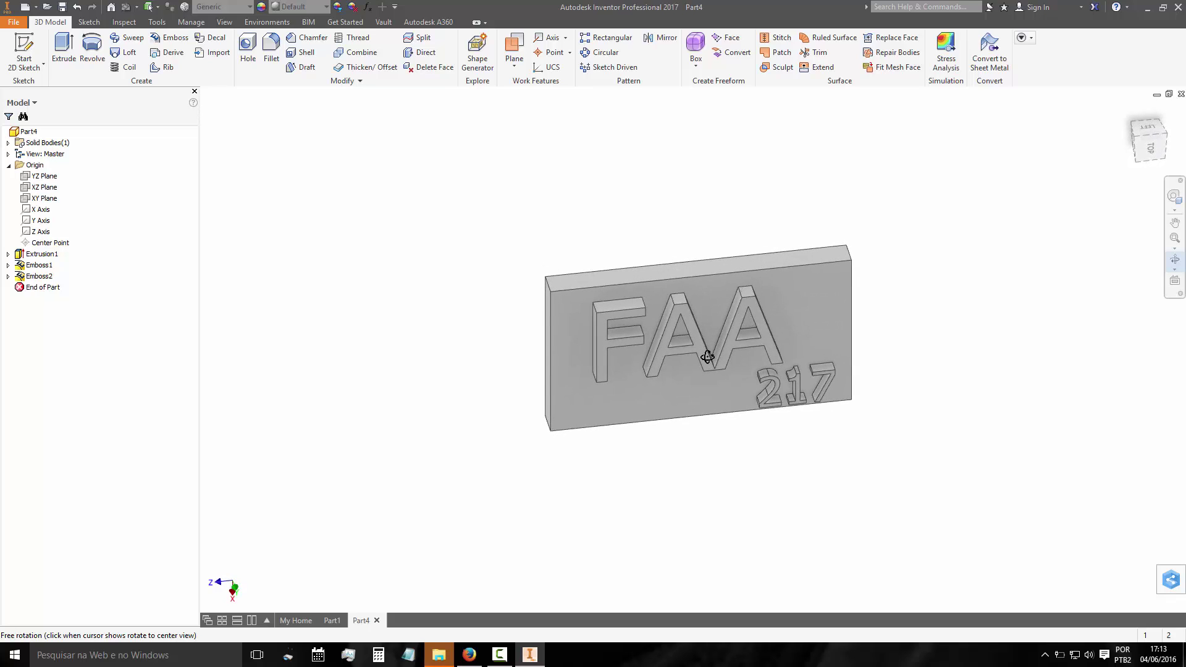
# Pan the lettered plate back to the view centre and exit orbit with Done
pyautogui.moveTo(465, 296); pyautogui.dragTo(462, 294)
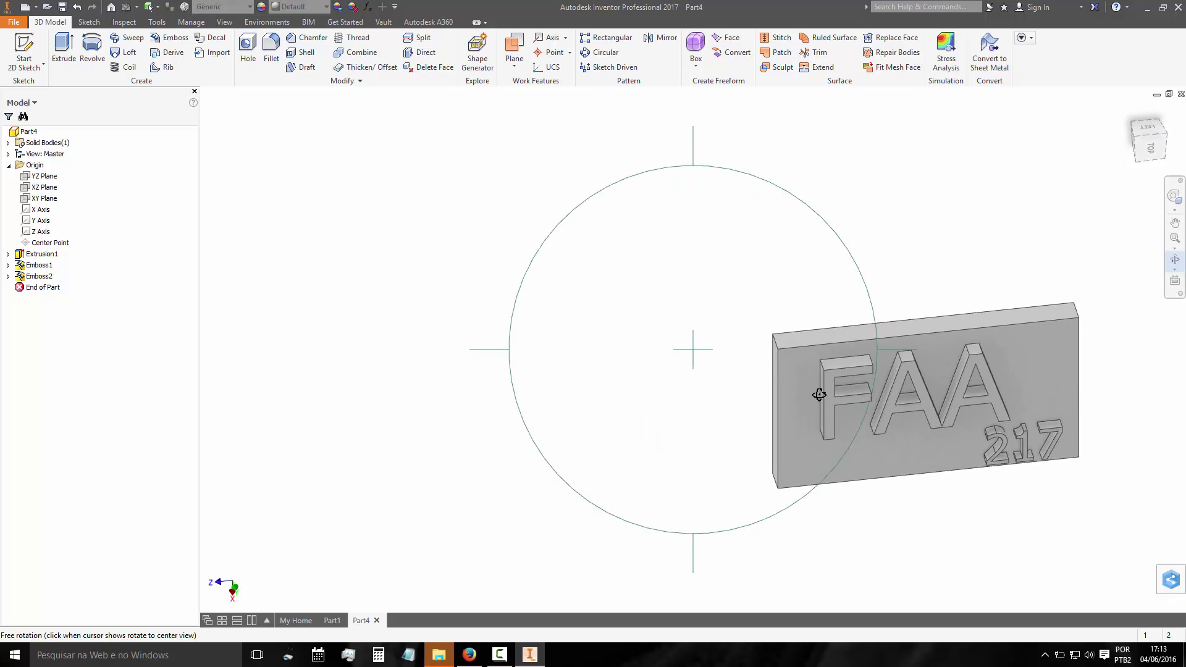
pyautogui.press('F2')
pyautogui.moveTo(621, 335); pyautogui.dragTo(559, 323)
pyautogui.press('F4')
pyautogui.rightClick(312, 175)
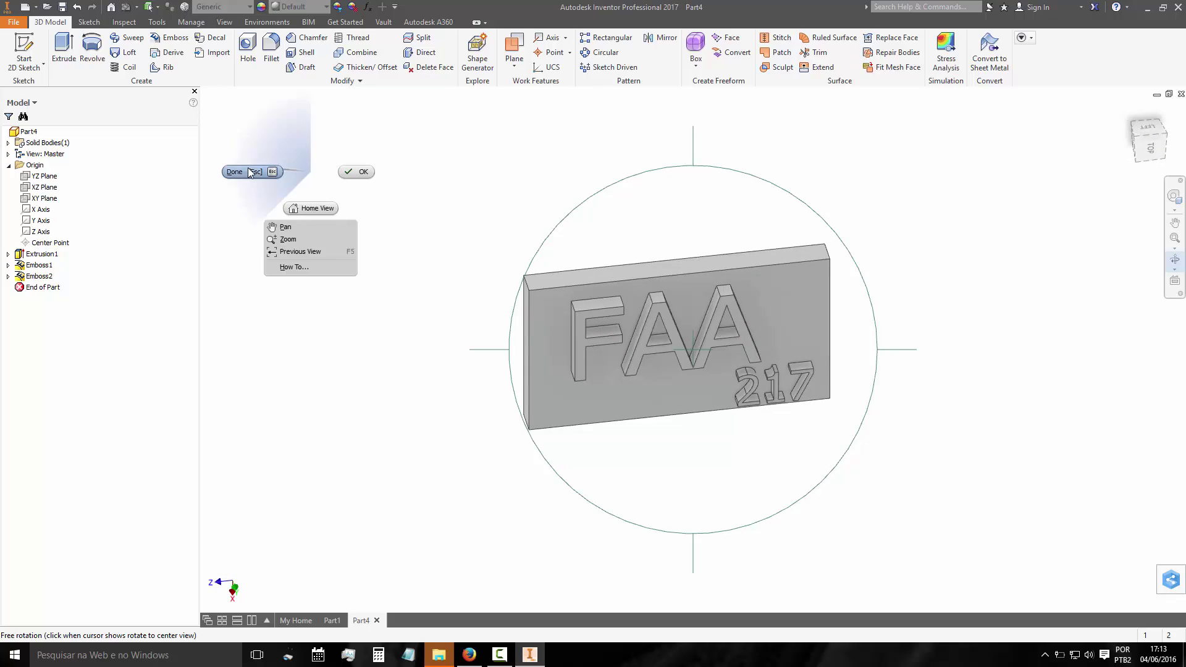
pyautogui.click(241, 178)
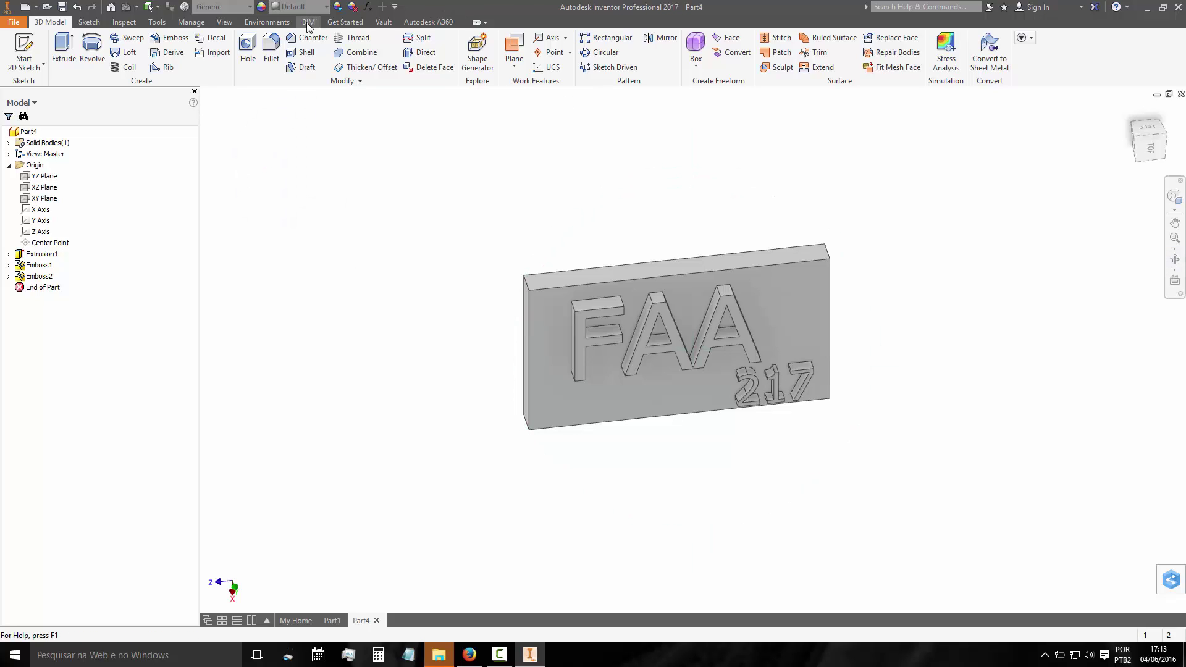
pyautogui.click(328, 11)
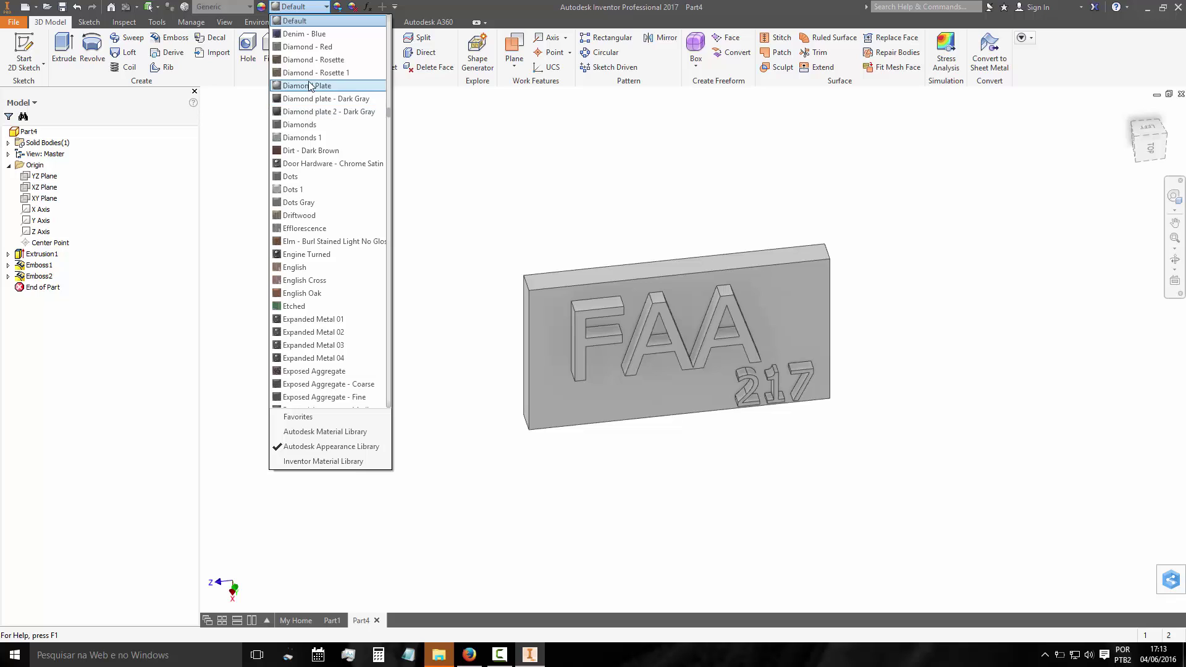
# Try Diamond Plate and Copper - Satin Brushed, then give the plate Dark Green
pyautogui.click(310, 86)
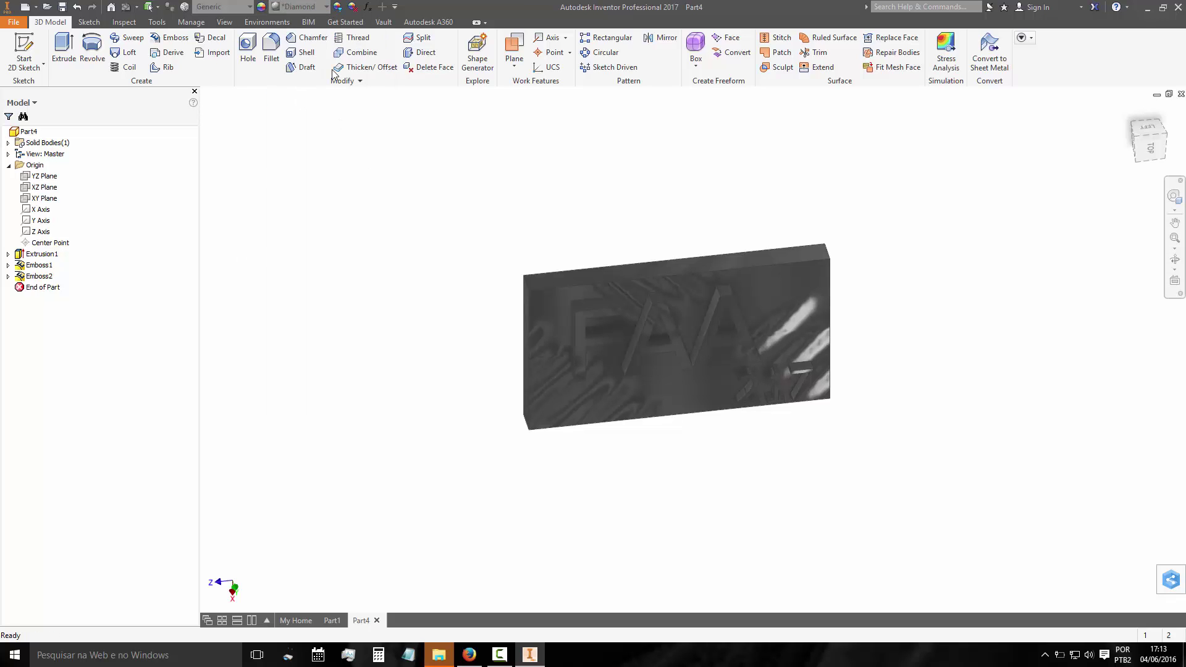
pyautogui.click(301, 6)
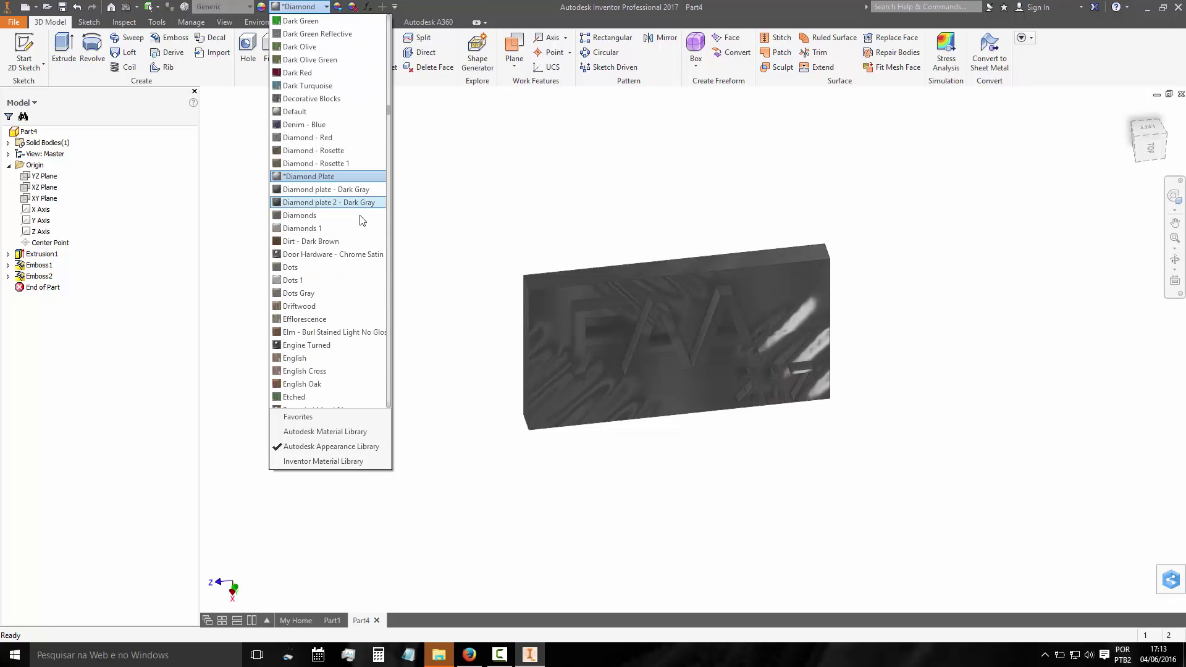
pyautogui.scroll(5, 362, 221)
pyautogui.scroll(5, 334, 119)
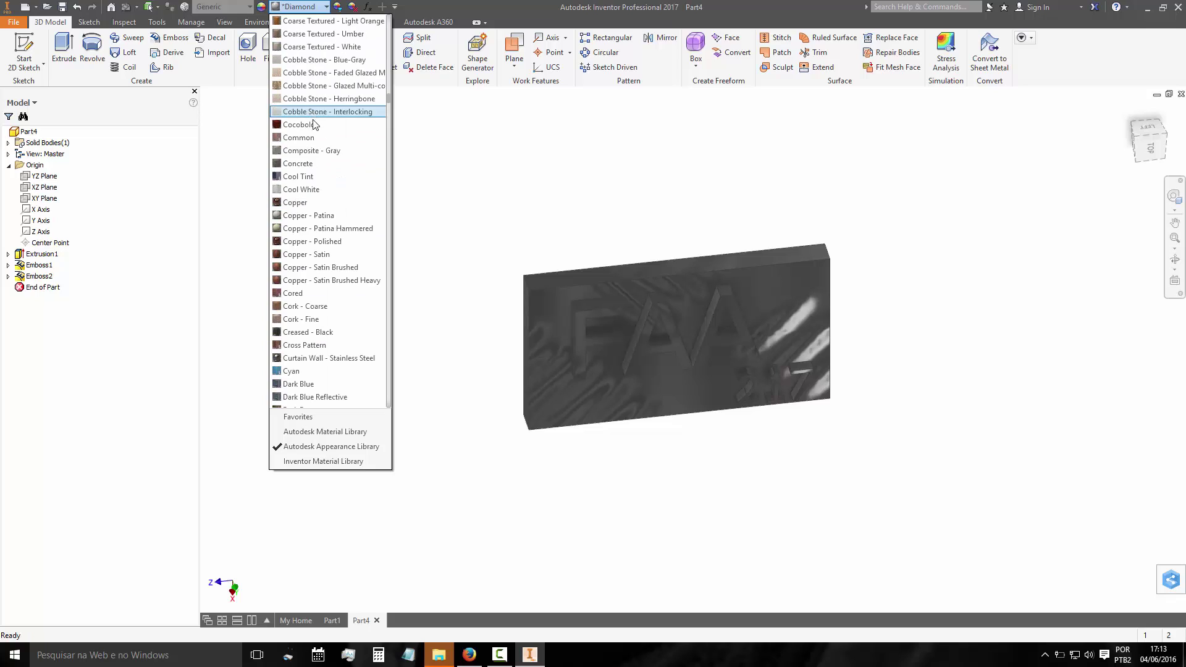
pyautogui.click(299, 268)
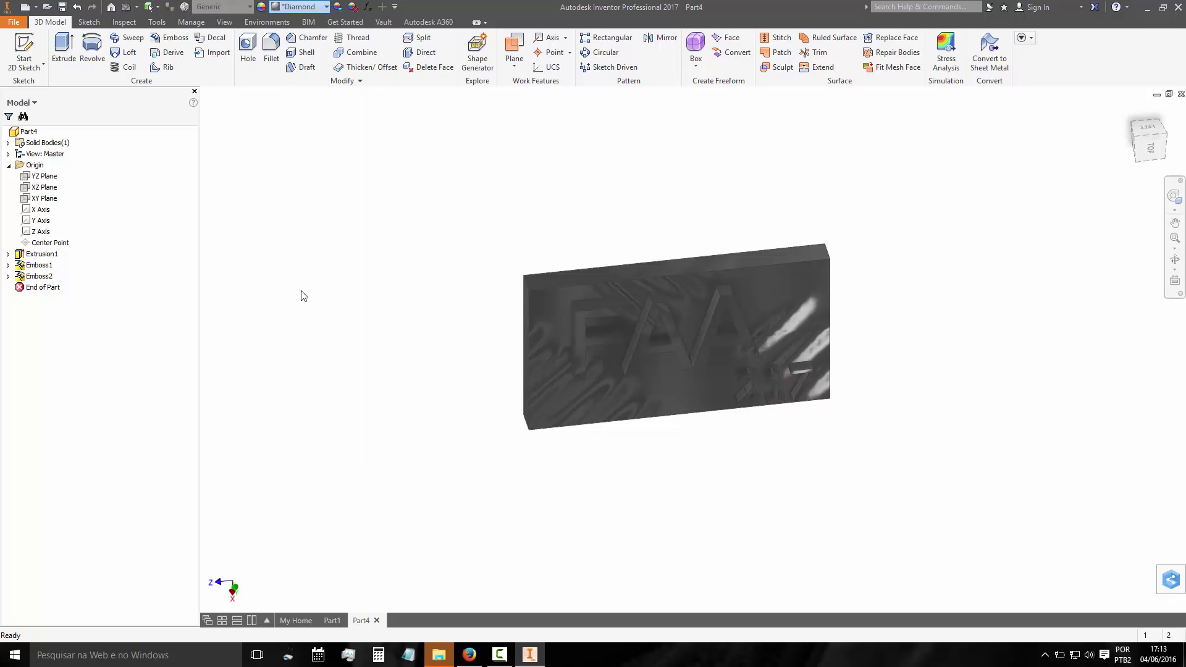
pyautogui.click(328, 13)
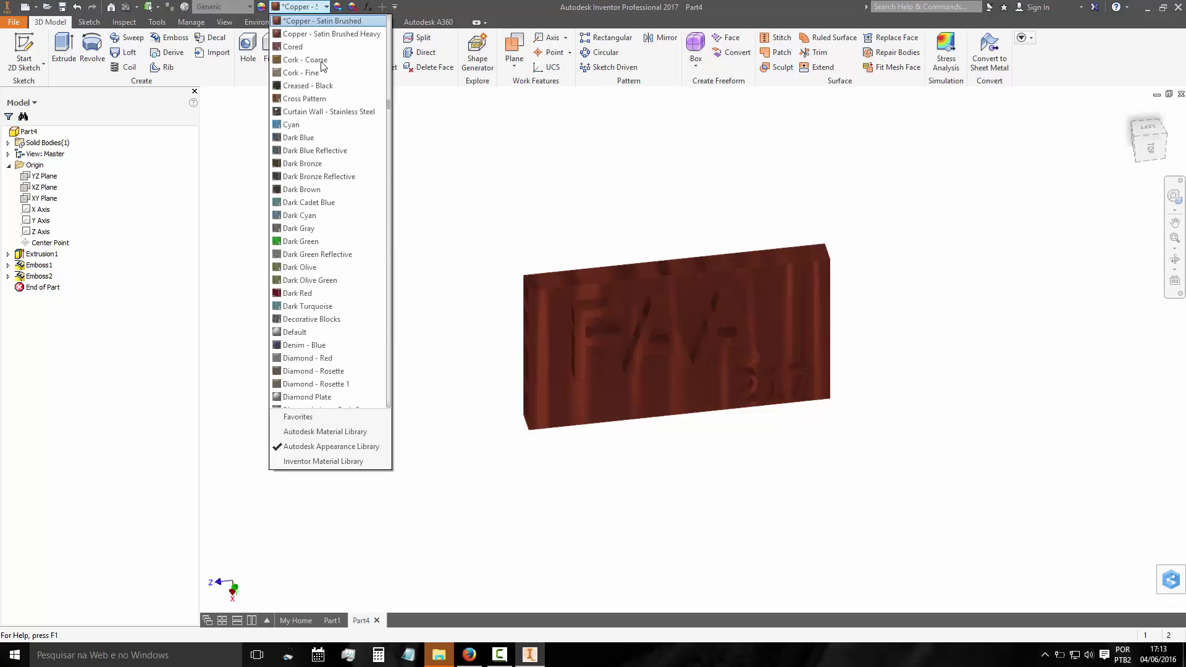
pyautogui.click(308, 250)
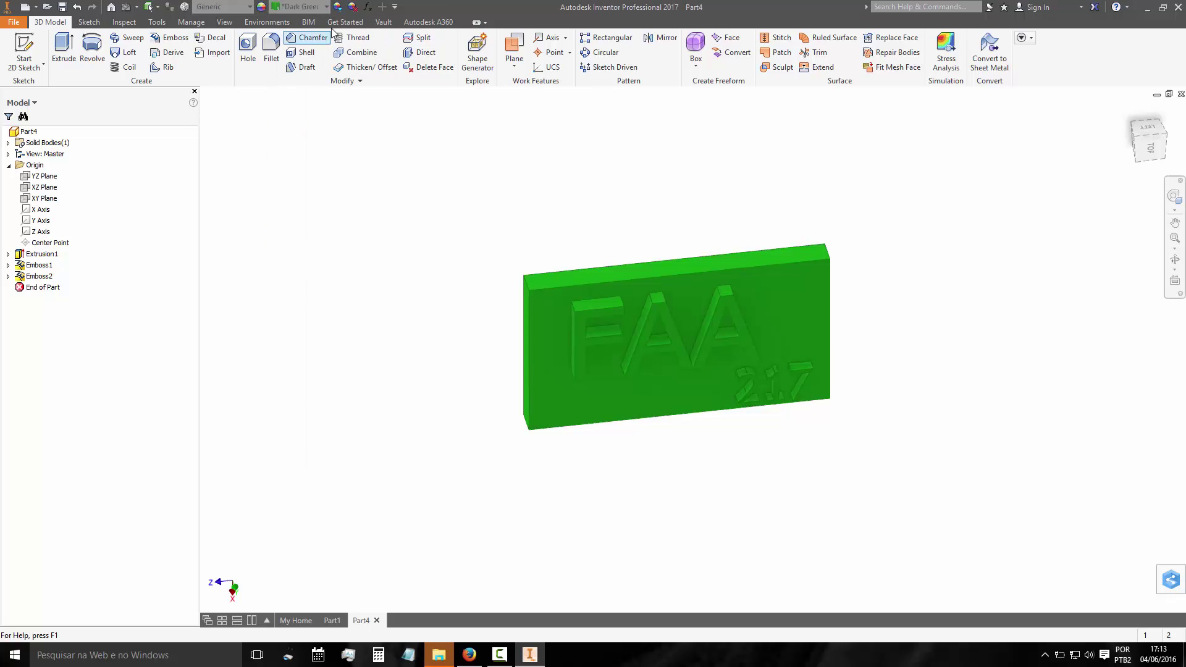
# Pick a visual style in the View settings and orbit the plate toward the viewer
pyautogui.click(221, 25)
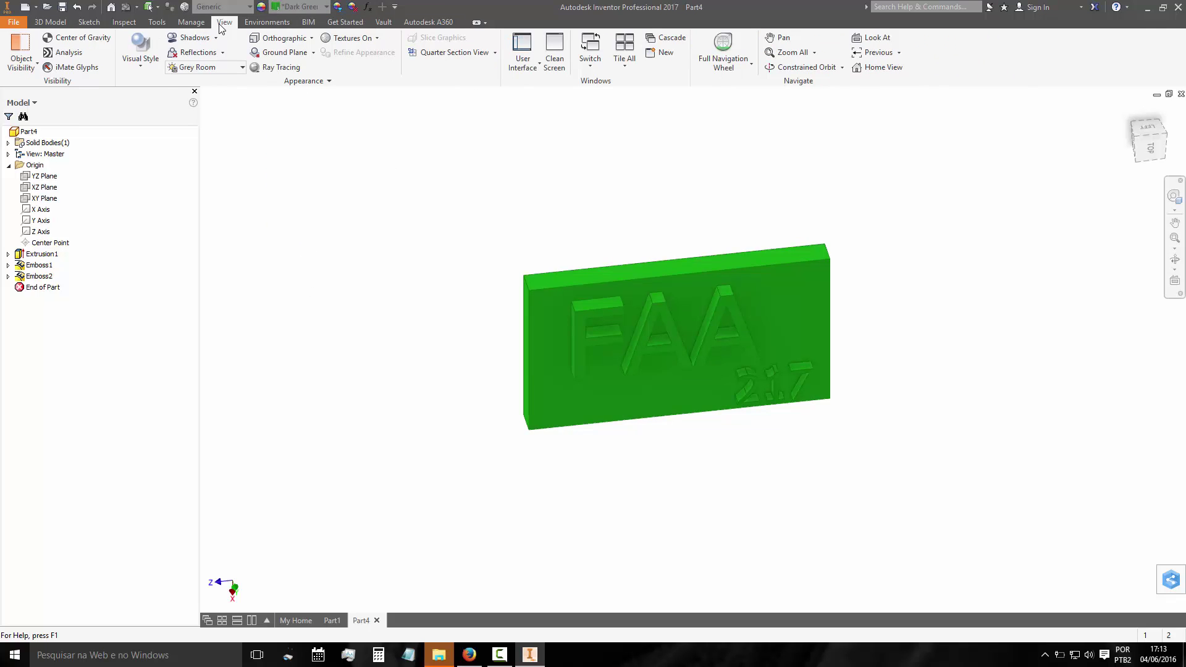
pyautogui.click(141, 52)
pyautogui.click(179, 137)
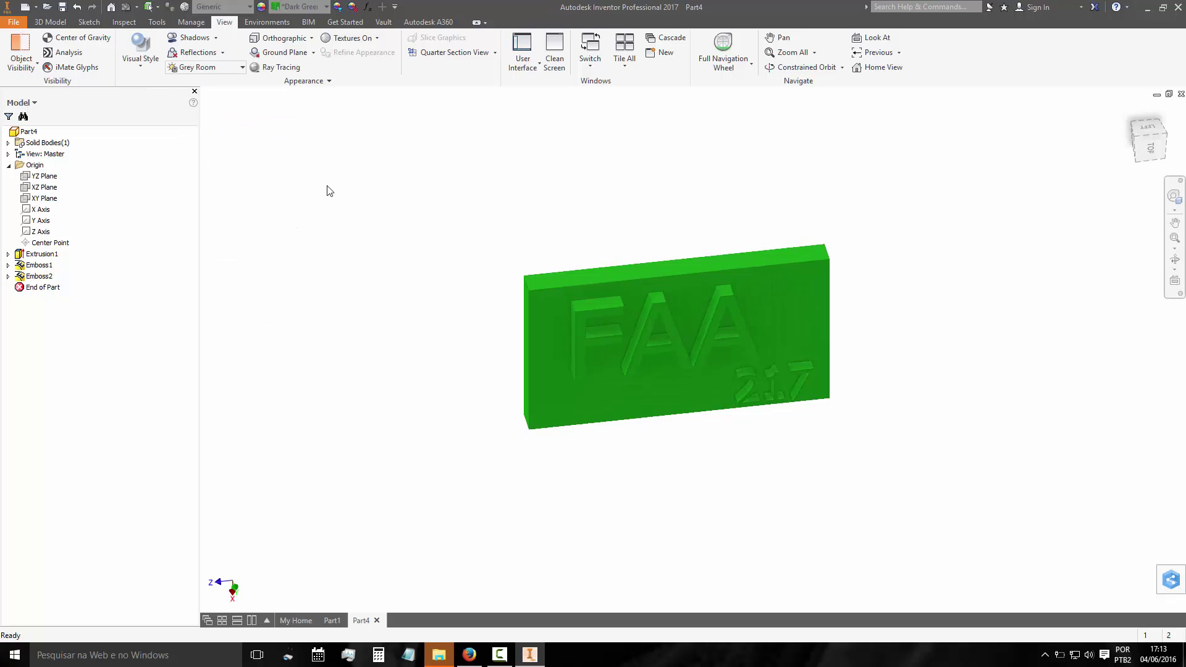
pyautogui.click(1174, 260)
pyautogui.moveTo(760, 331)
pyautogui.mouseDown()
pyautogui.moveTo(768, 305)
pyautogui.moveTo(811, 313)
pyautogui.moveTo(784, 311)
pyautogui.mouseUp()
pyautogui.press('Escape')
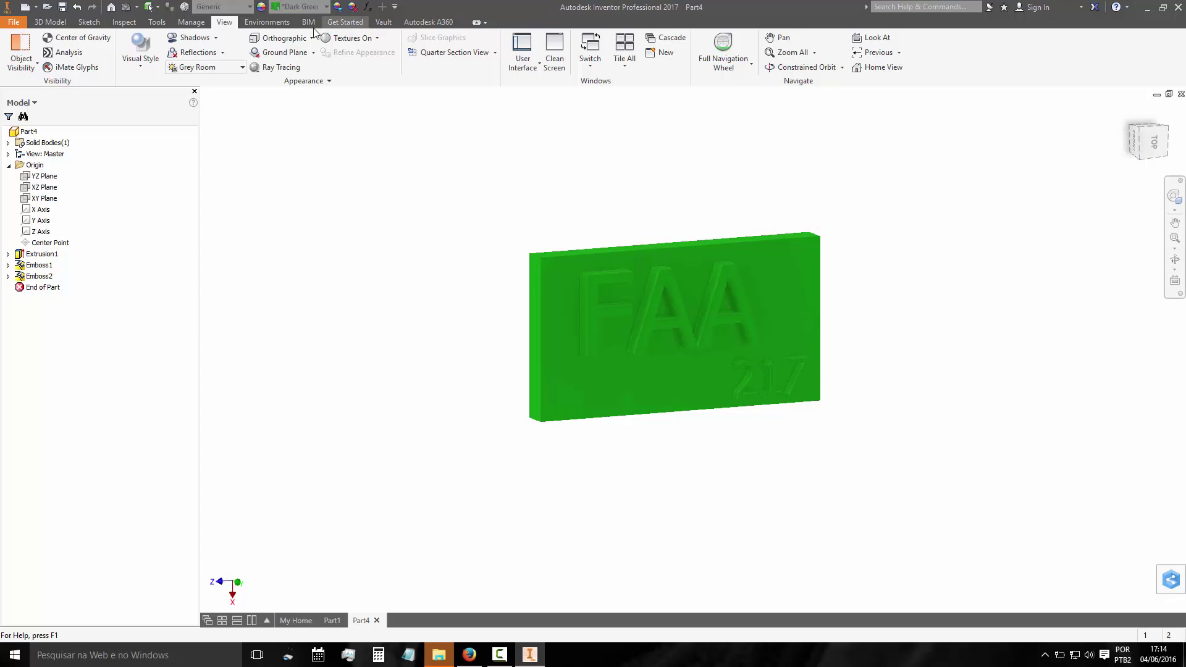
# Try a Dark Cyan appearance, then reset the plate to Default
pyautogui.click(325, 7)
pyautogui.scroll(3, 338, 155)
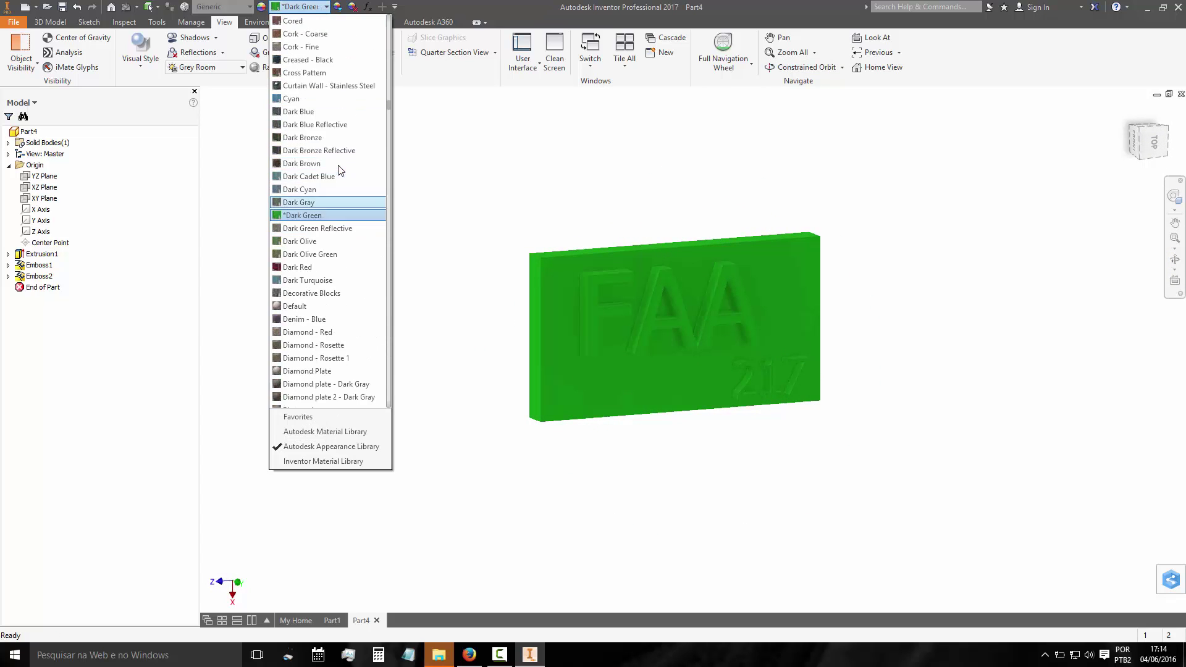
pyautogui.scroll(1, 340, 172)
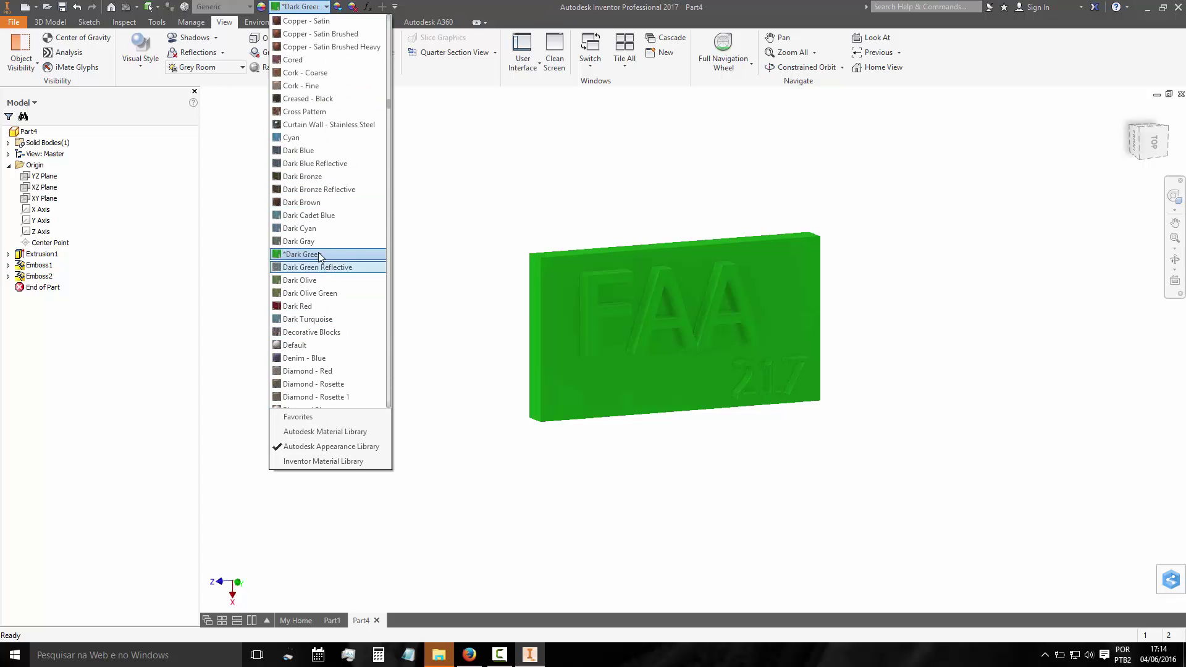
pyautogui.click(318, 228)
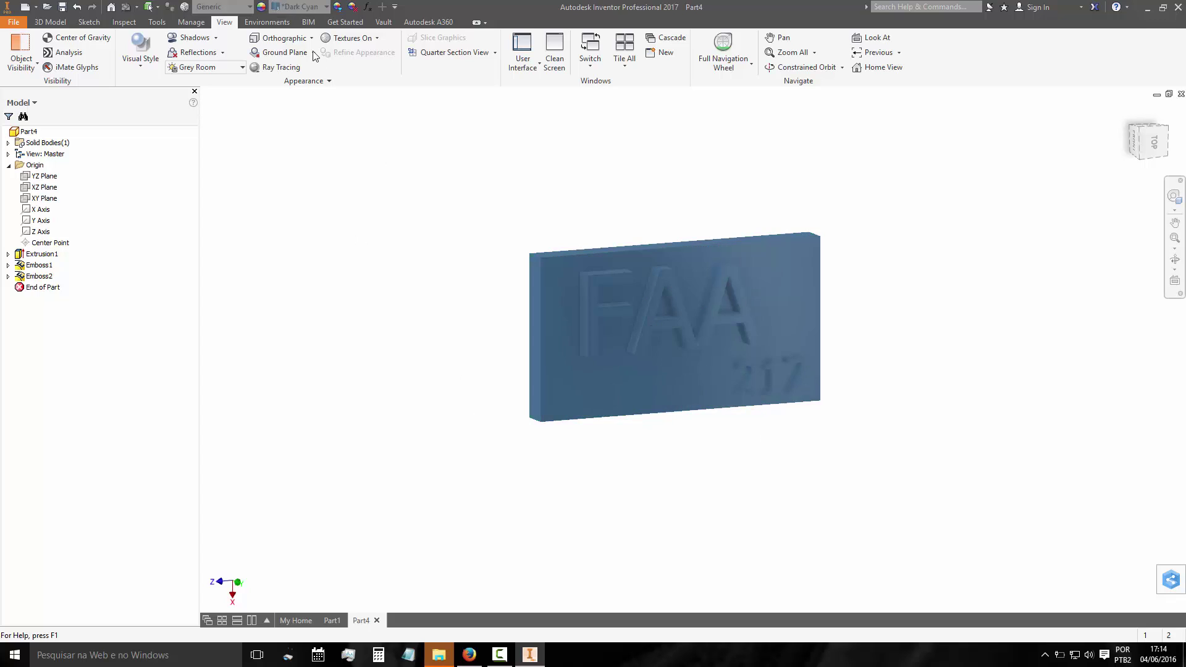
pyautogui.click(326, 6)
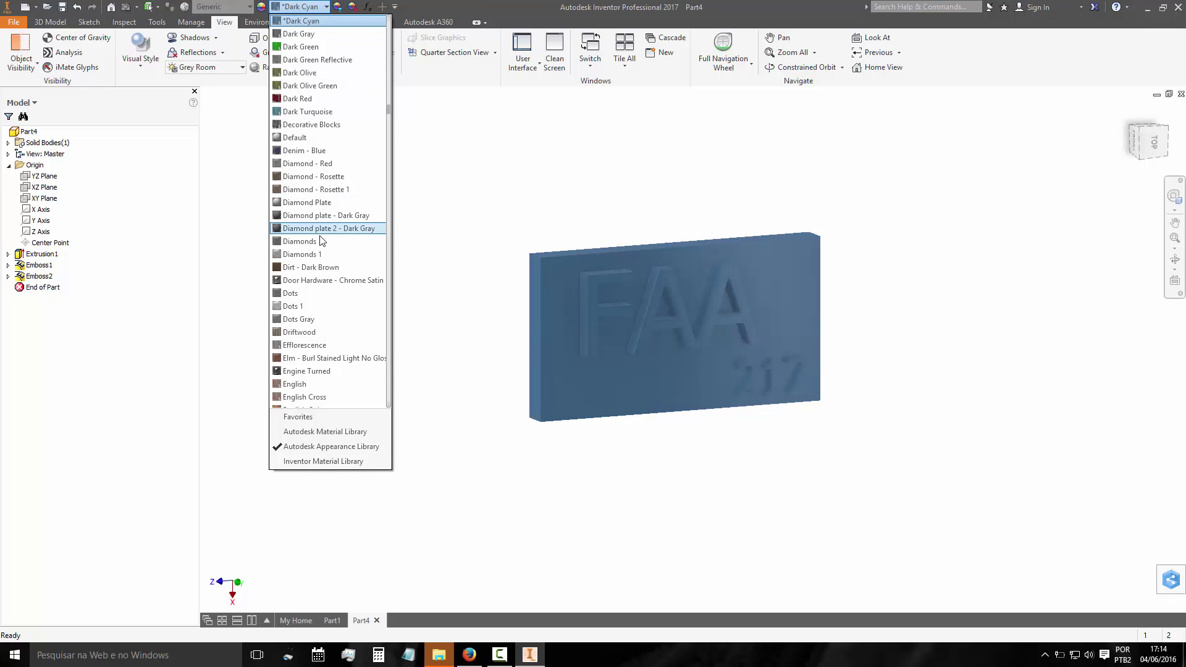
pyautogui.click(303, 137)
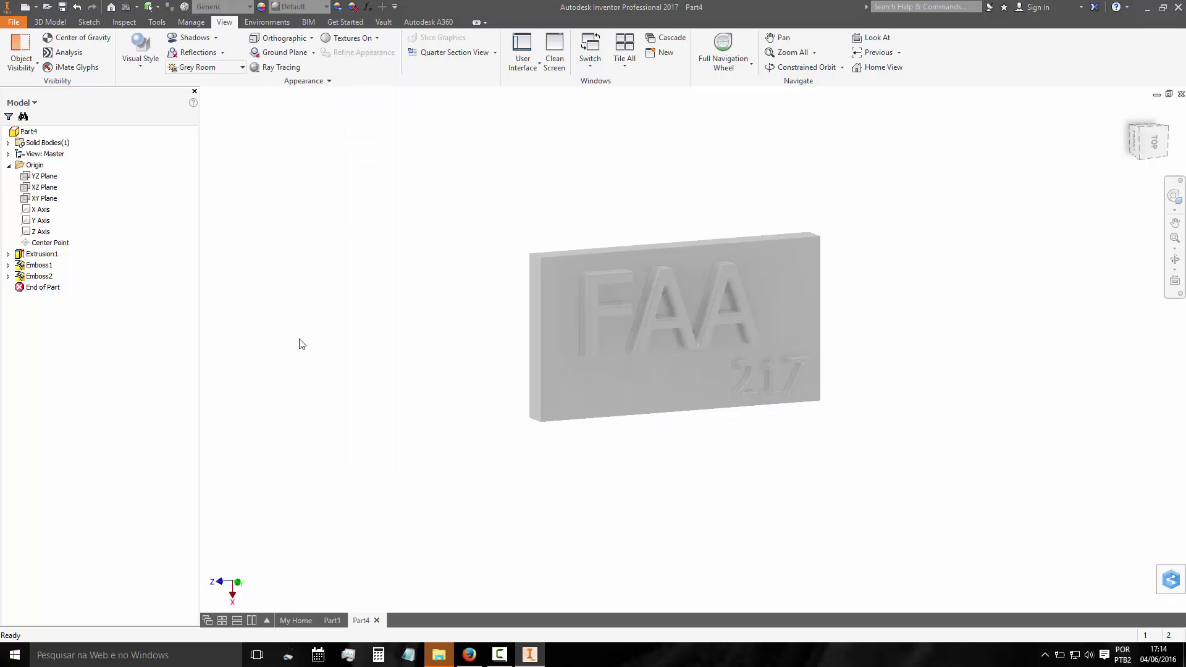
# Browse the appearance list and apply the Chrome - Satin finish to the plate
pyautogui.click(326, 7)
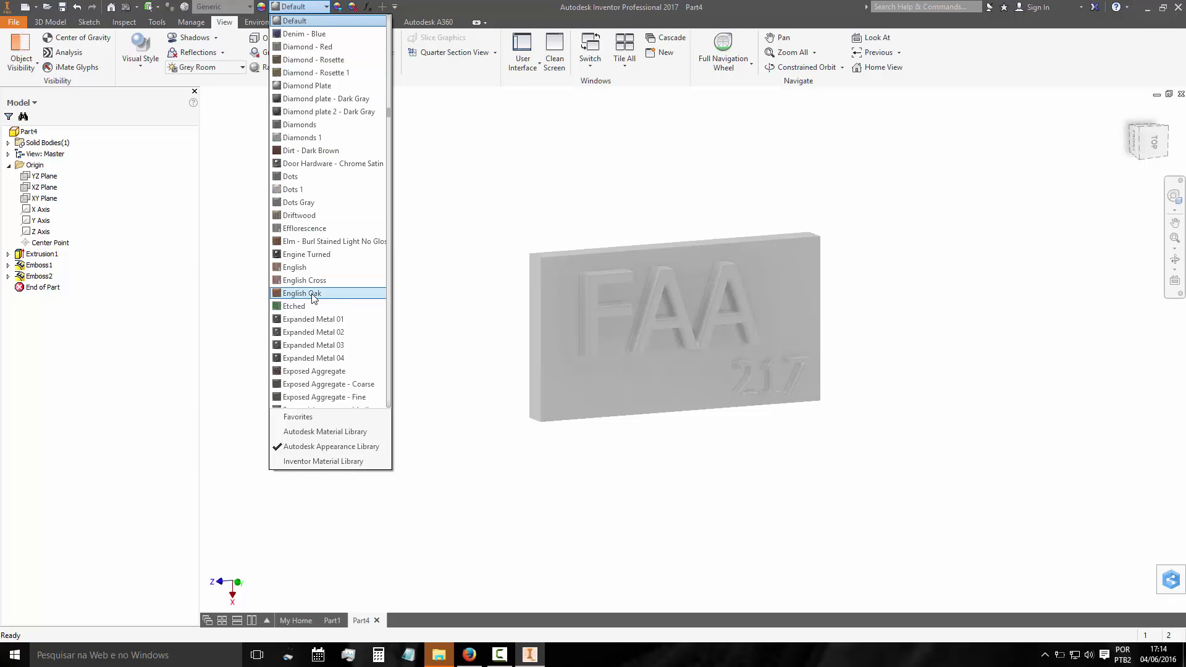
pyautogui.scroll(3, 328, 207)
pyautogui.scroll(3, 331, 209)
pyautogui.scroll(3, 328, 212)
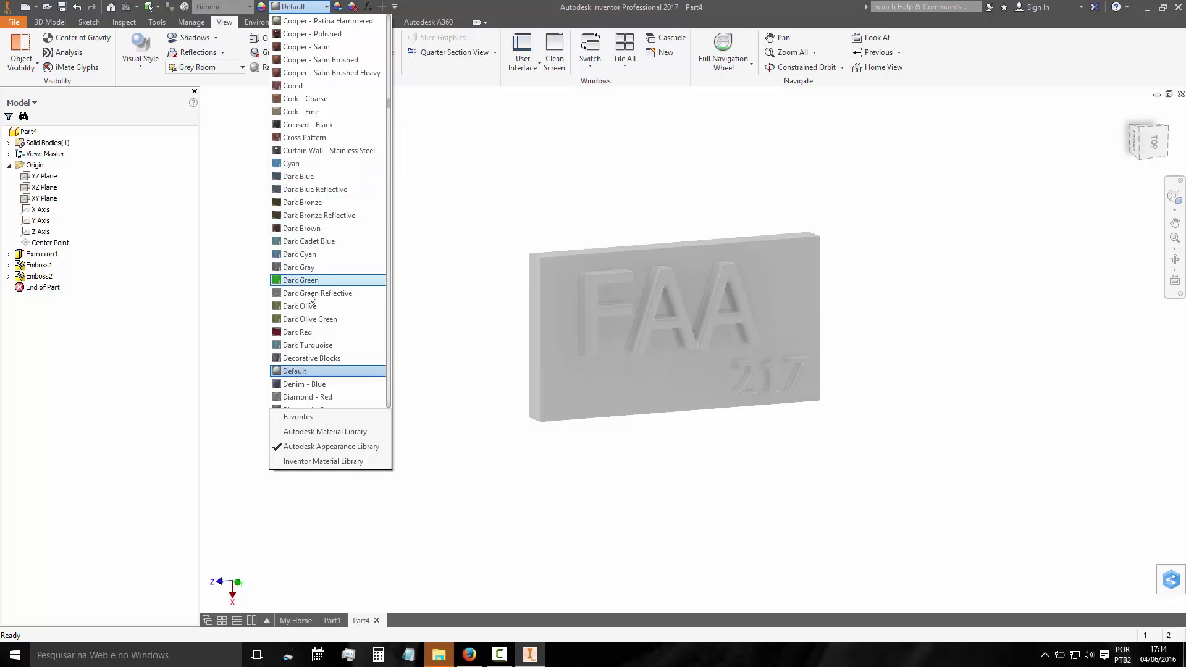
pyautogui.press('Escape')
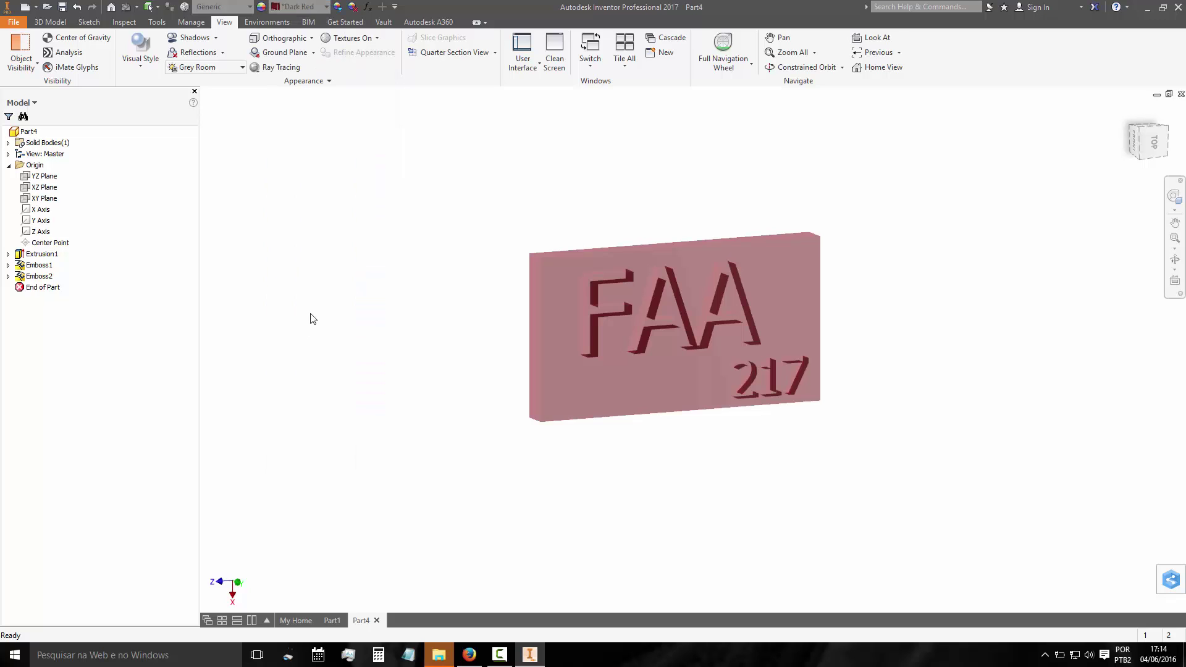
pyautogui.click(301, 7)
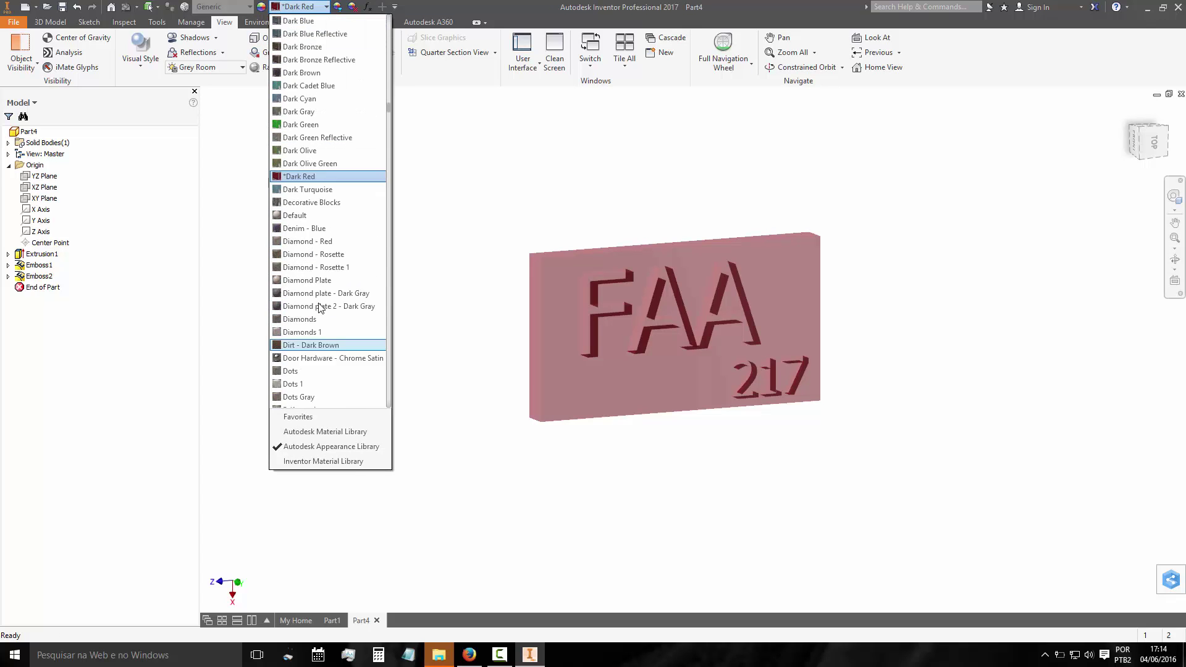
pyautogui.scroll(5, 318, 307)
pyautogui.scroll(3, 321, 247)
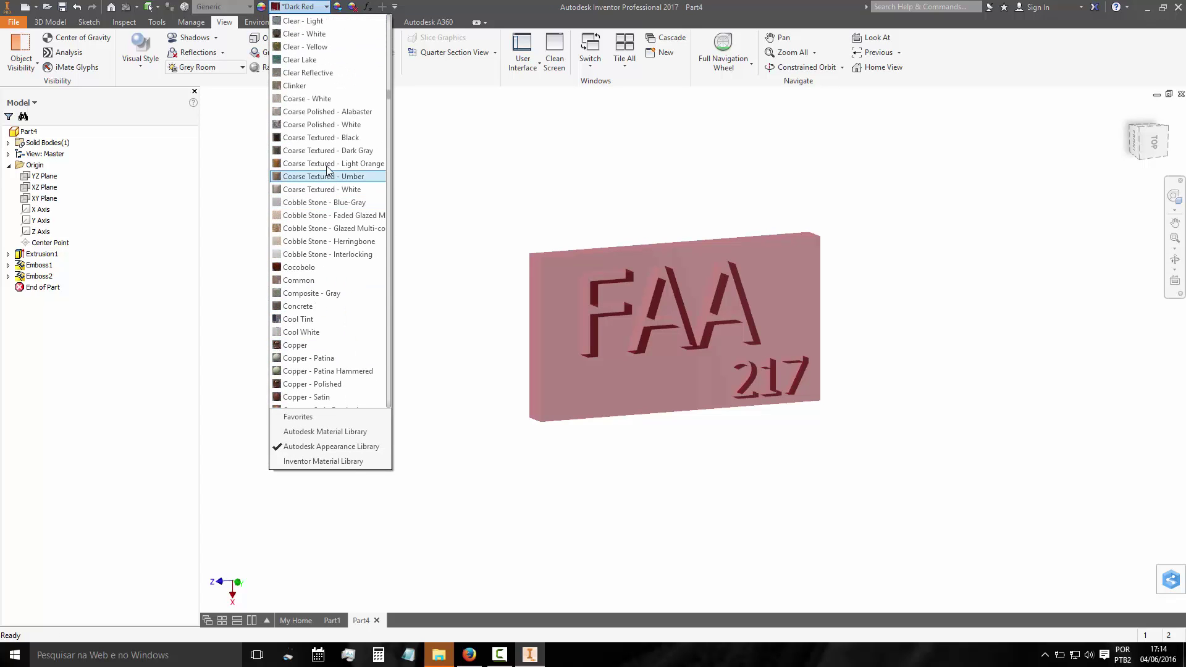
pyautogui.click(326, 137)
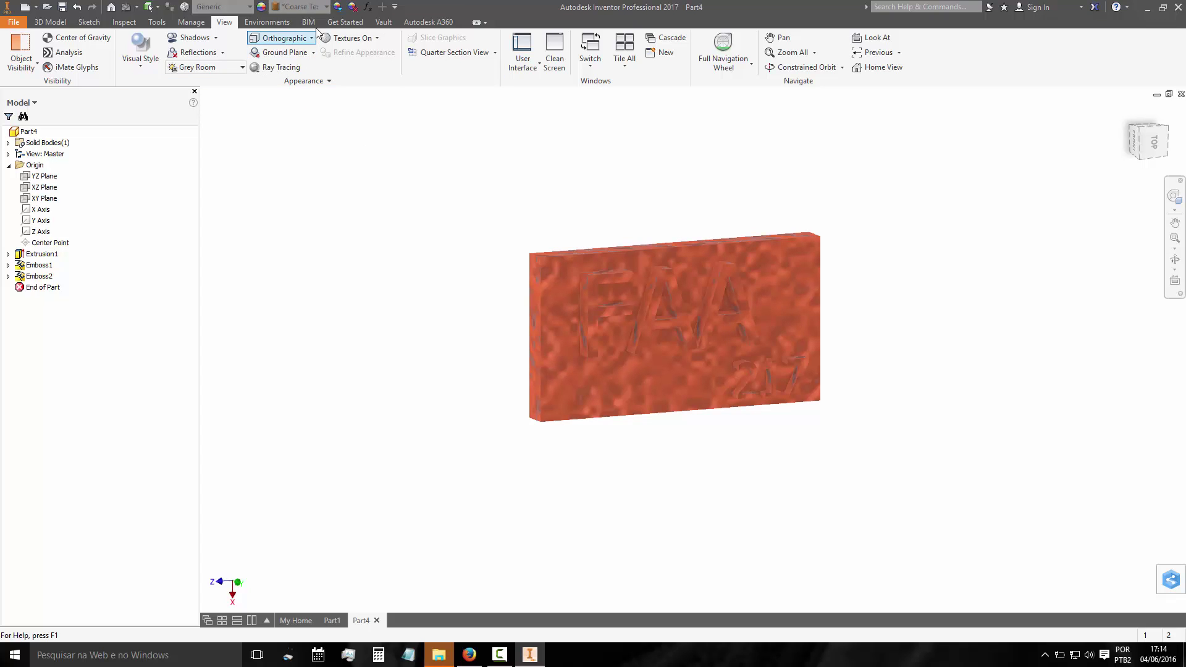
pyautogui.click(302, 6)
pyautogui.scroll(2, 311, 254)
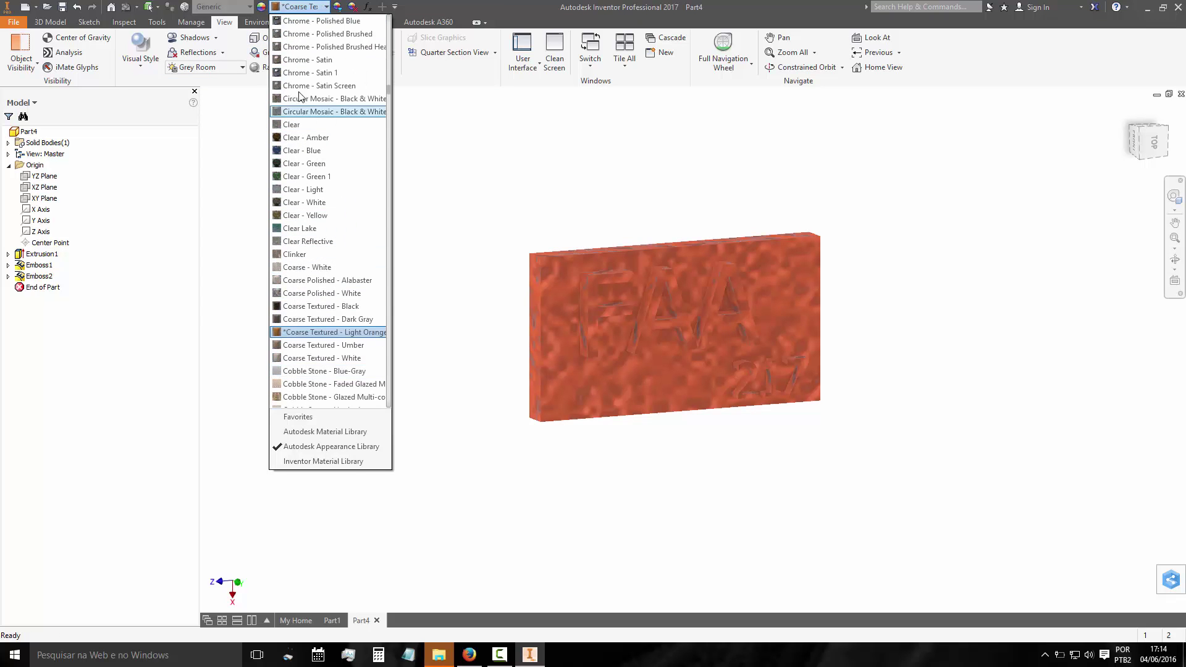
pyautogui.click(295, 71)
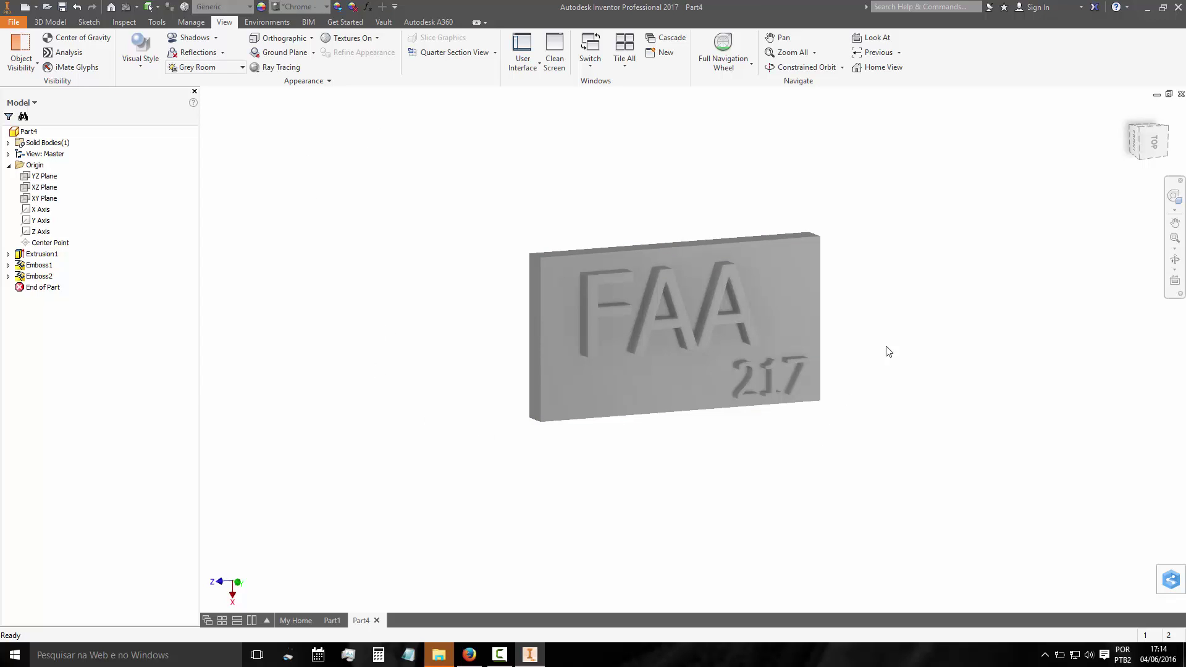
# Orbit the chrome plate toward the front and switch to Perspective projection
pyautogui.click(1175, 259)
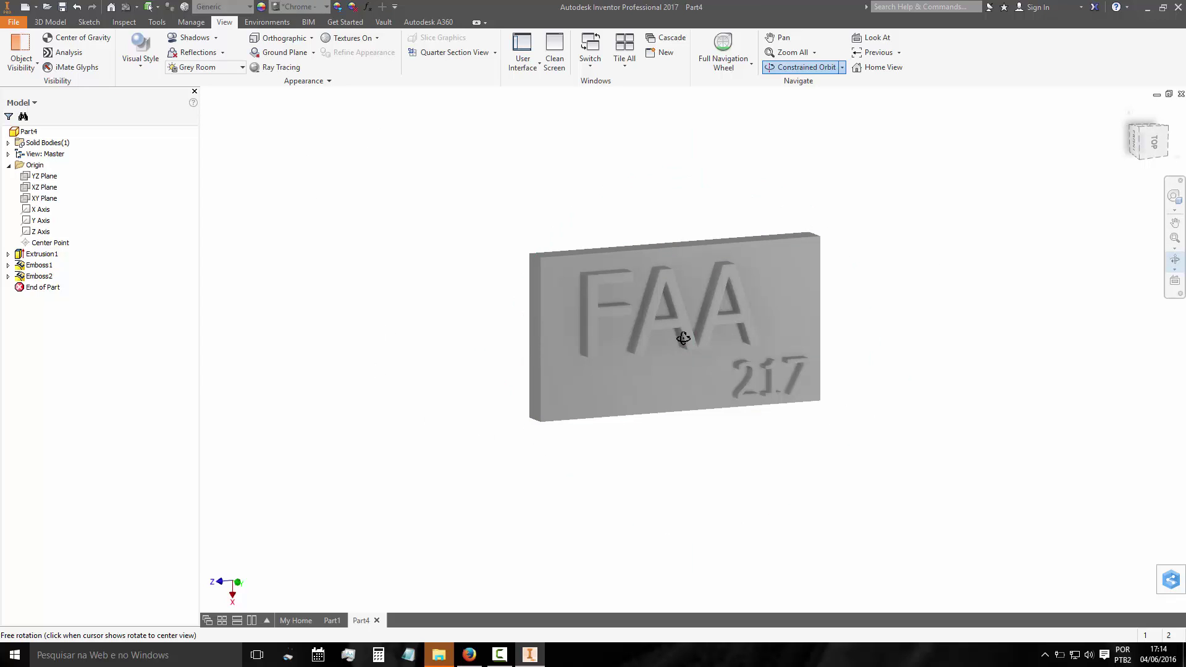
pyautogui.moveTo(684, 338); pyautogui.dragTo(737, 340)
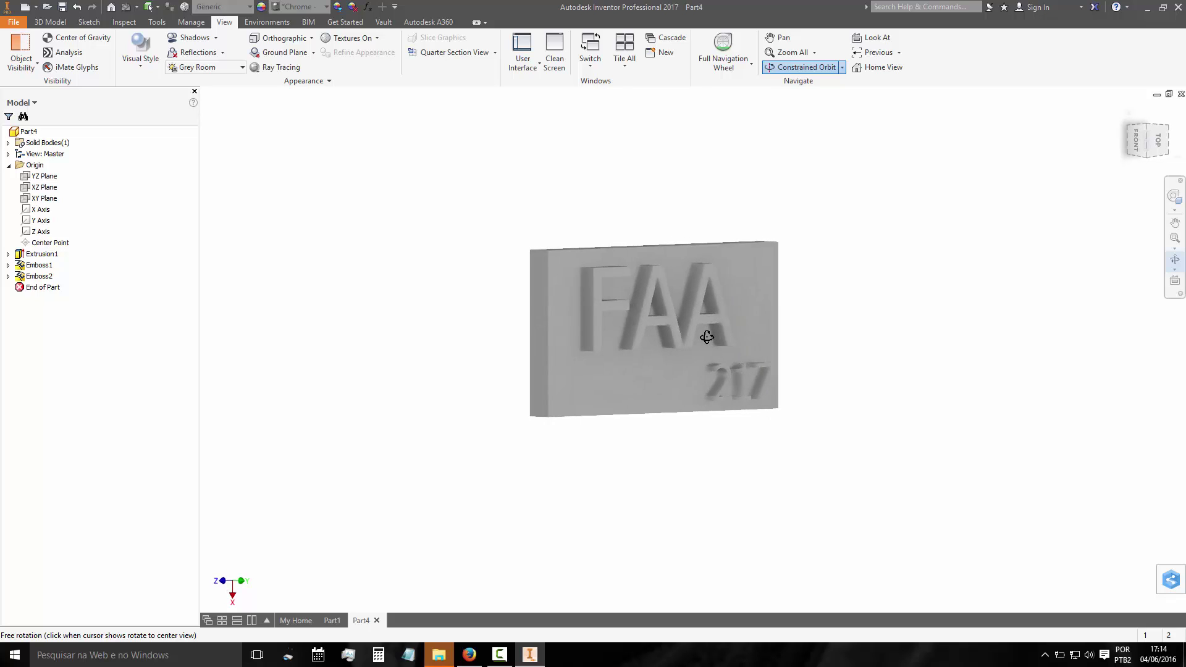
pyautogui.moveTo(717, 338); pyautogui.dragTo(702, 331)
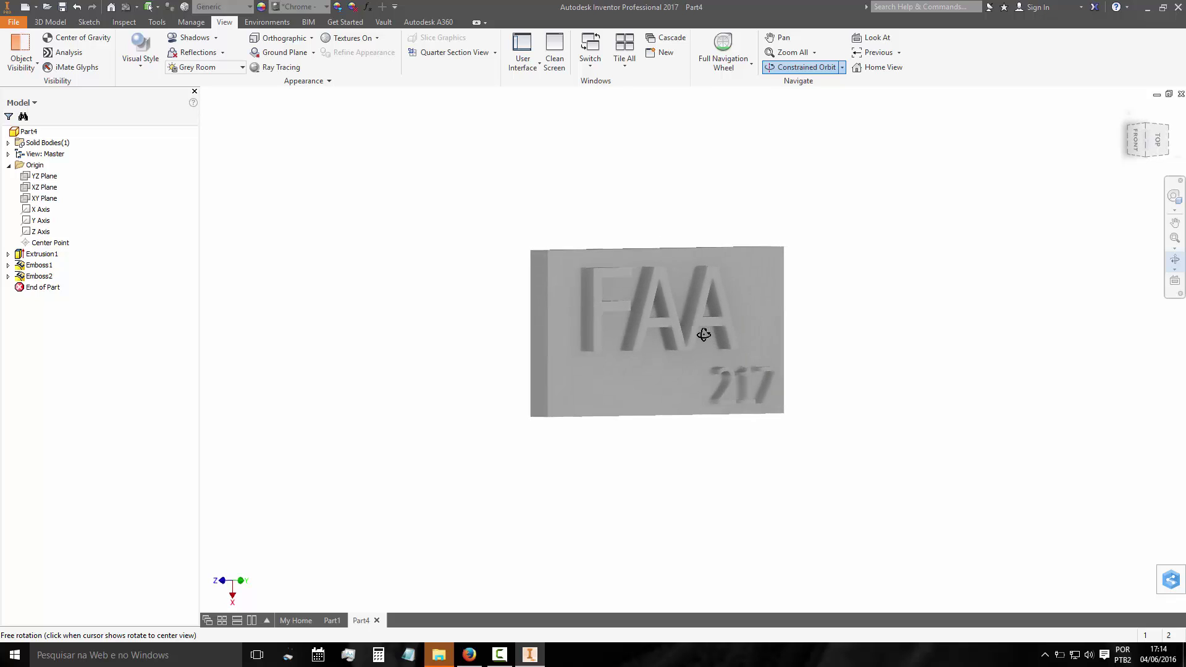
pyautogui.rightClick(488, 179)
pyautogui.click(409, 174)
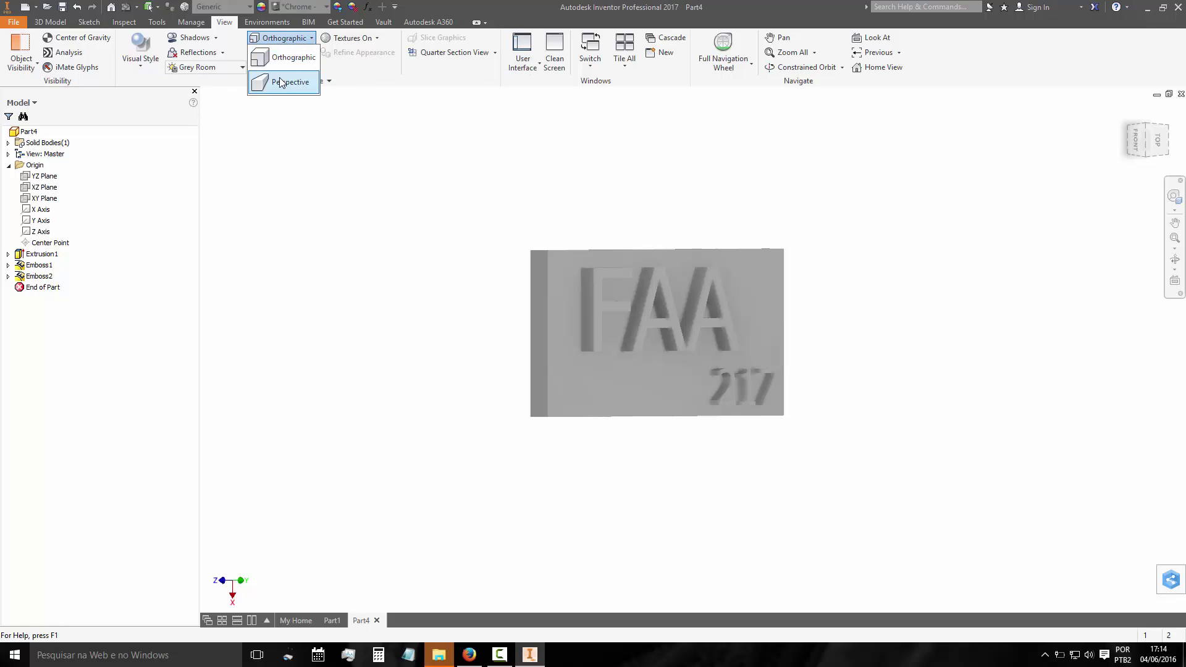
pyautogui.click(281, 83)
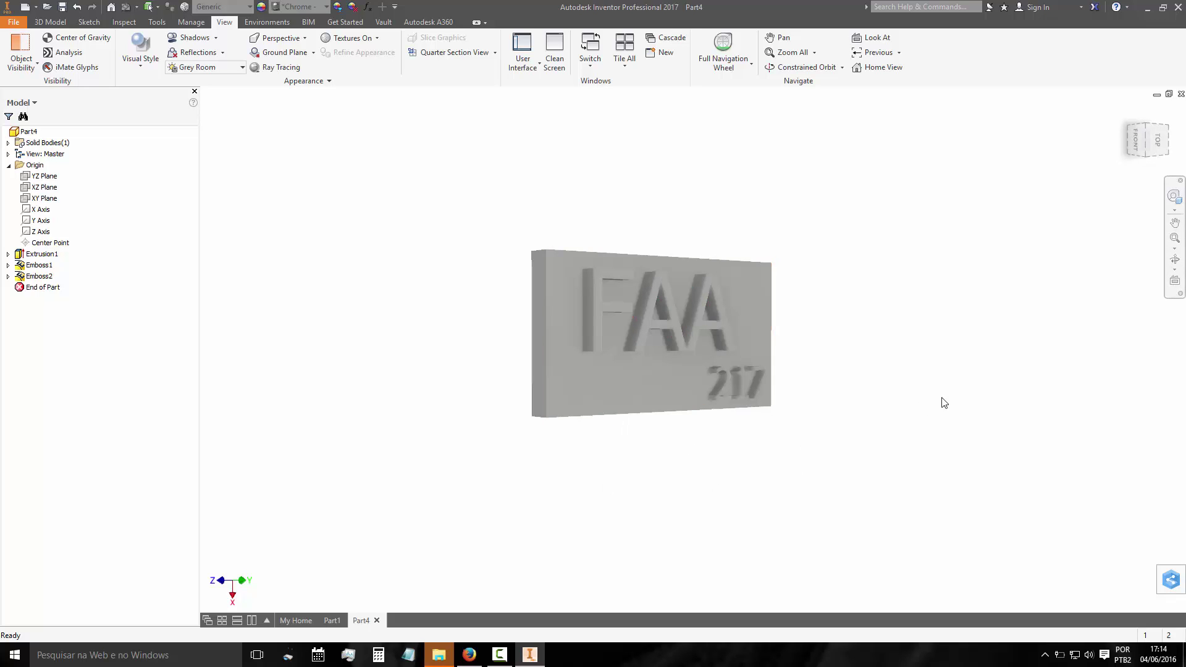
# Cycle through Shaded, Shaded with Edges, Wireframe and Visible Edges Only, ending on Monochrome
pyautogui.click(141, 61)
pyautogui.click(132, 116)
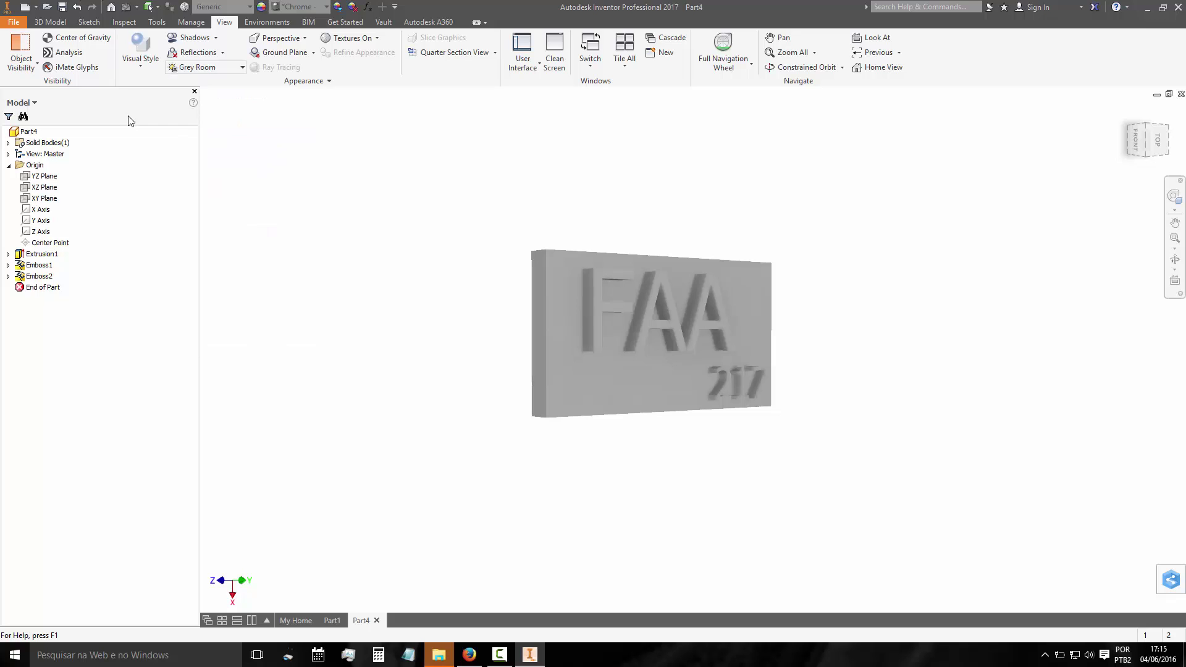
pyautogui.click(137, 64)
pyautogui.click(144, 147)
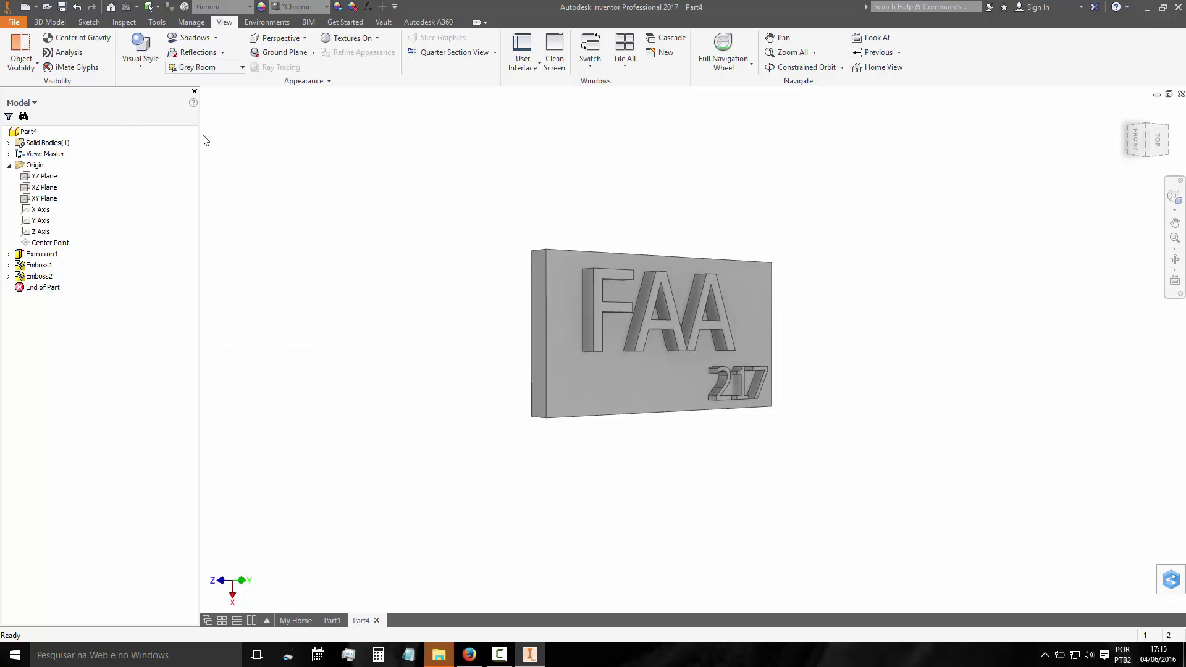
pyautogui.click(140, 61)
pyautogui.click(152, 191)
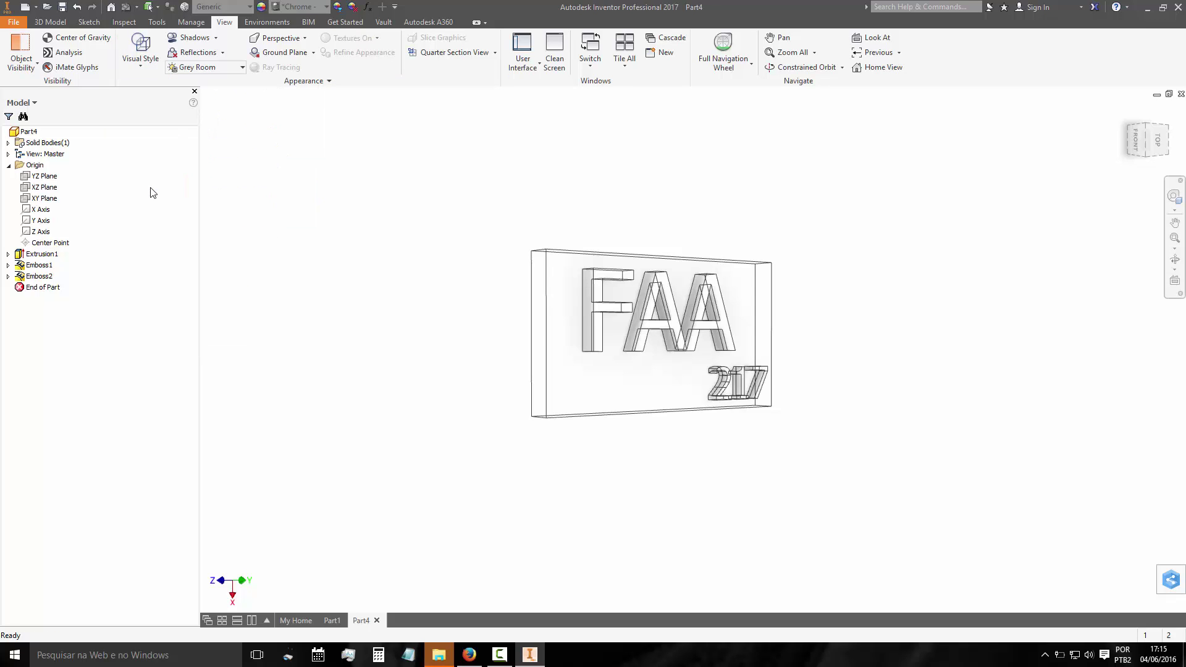
pyautogui.click(148, 73)
pyautogui.click(156, 238)
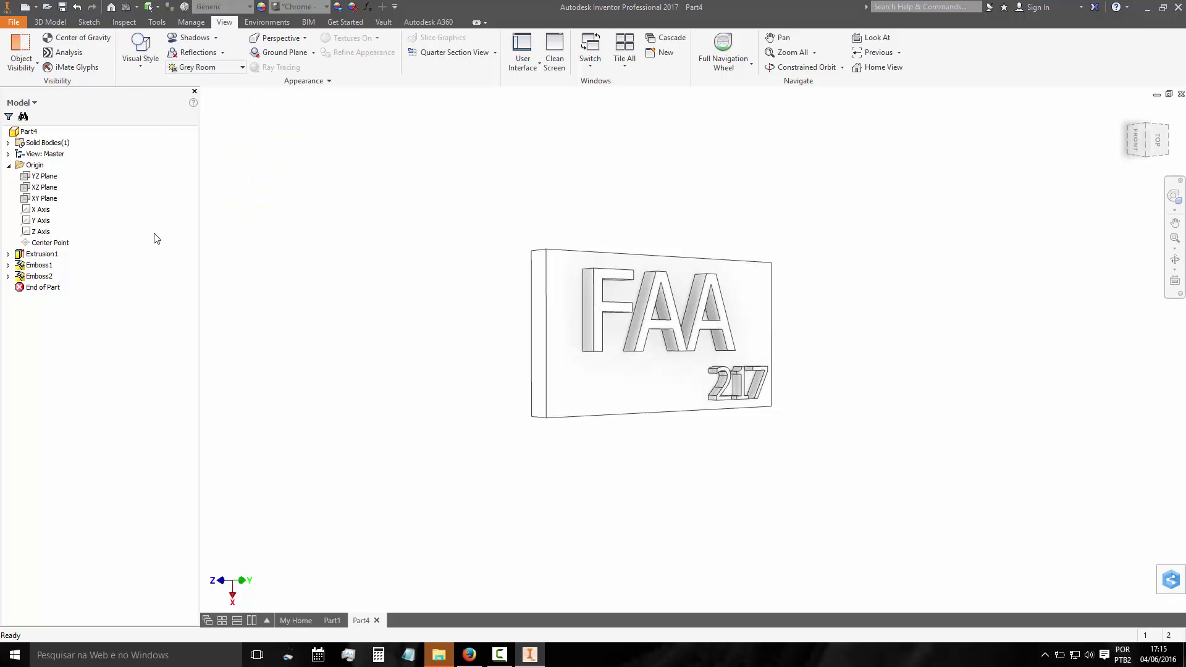
pyautogui.click(141, 62)
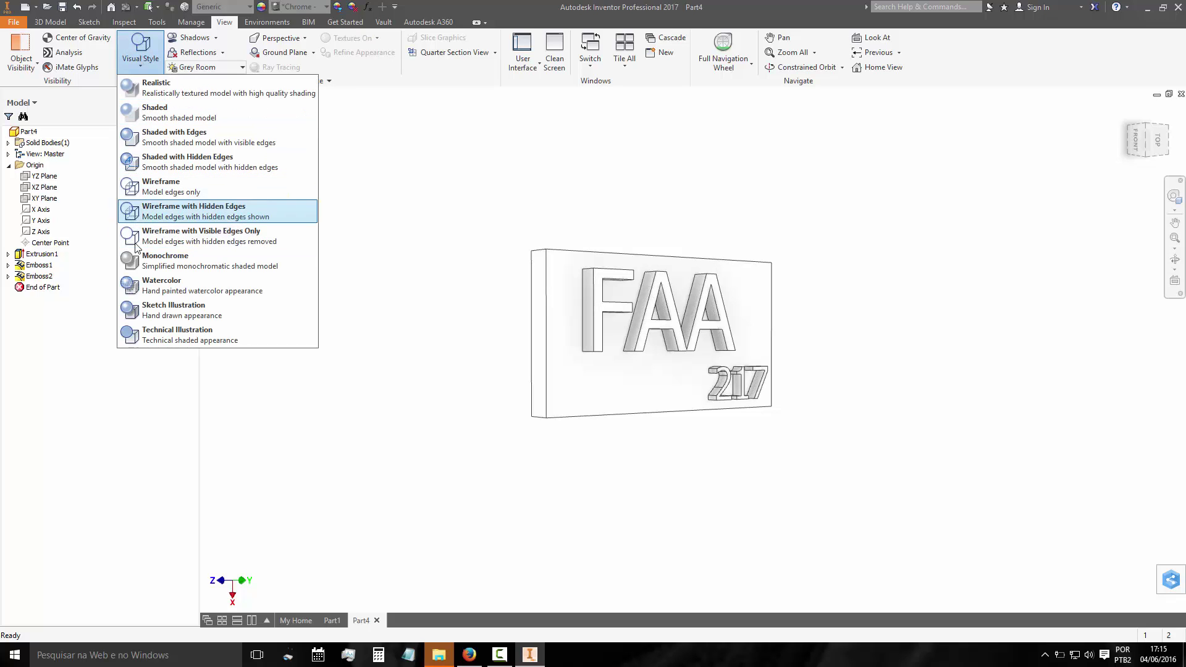
pyautogui.click(149, 258)
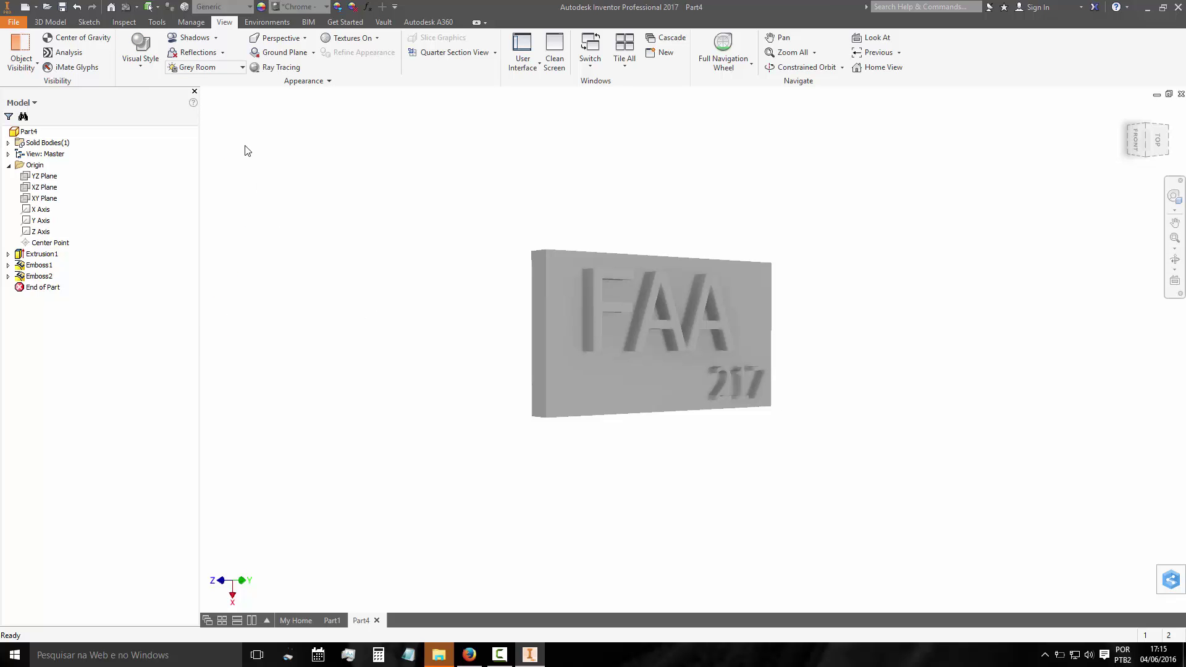
pyautogui.click(142, 50)
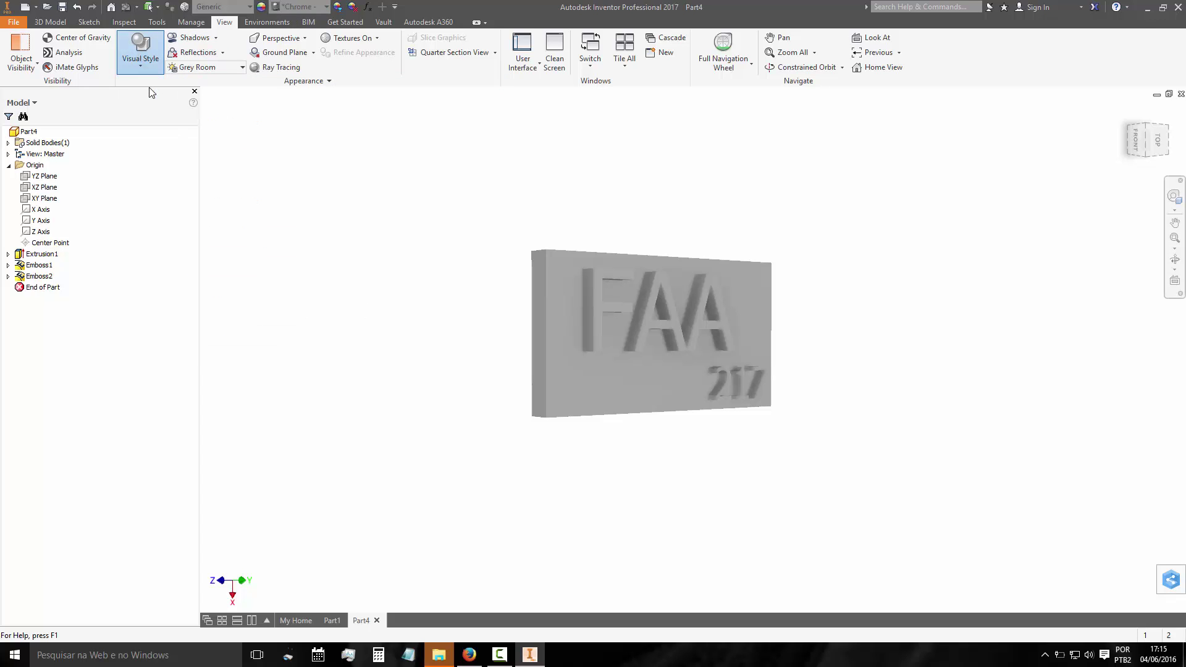
# Give the plate the Flaked Satin - Sea Green appearance
pyautogui.click(321, 9)
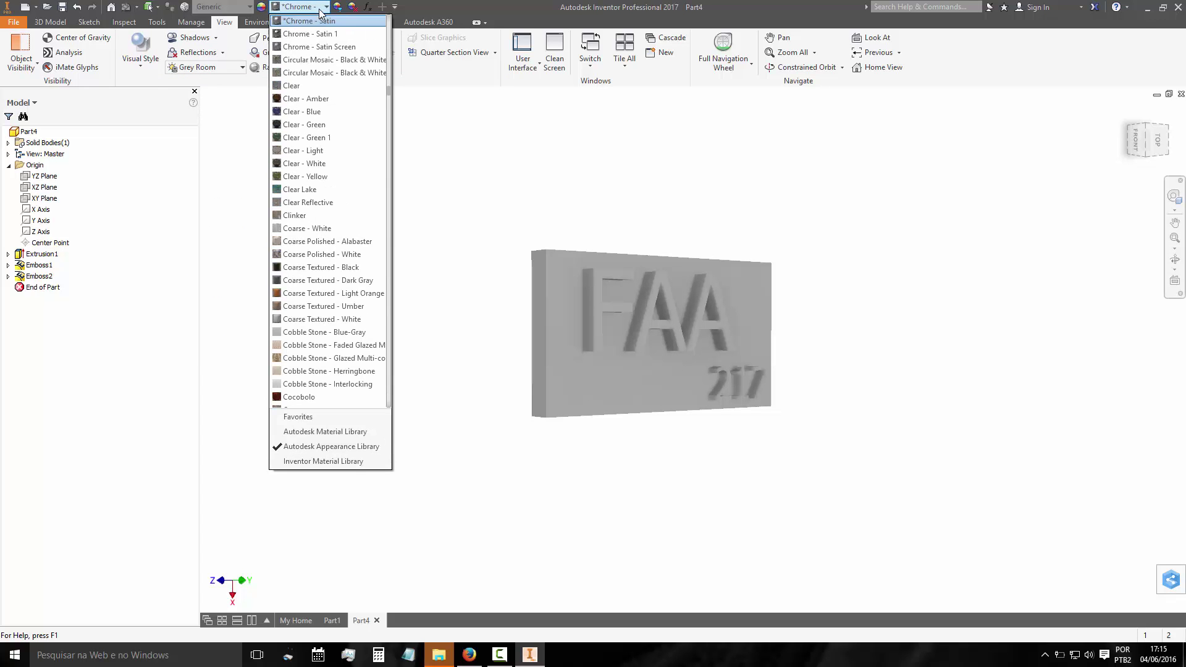
pyautogui.scroll(-3, 339, 309)
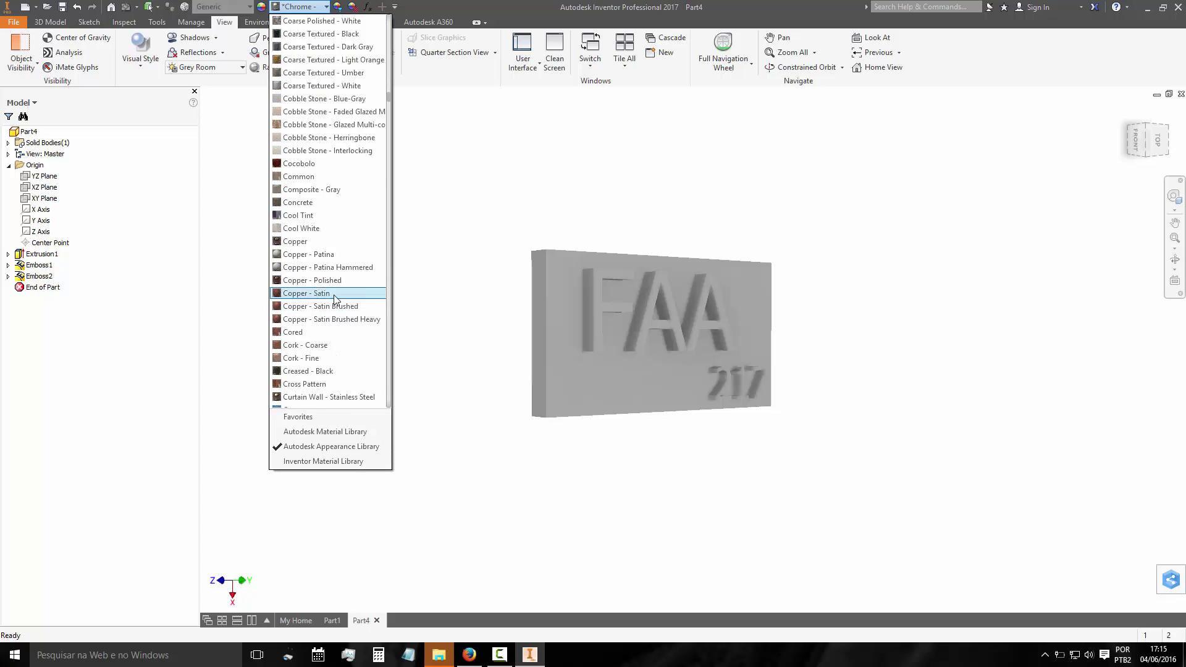
pyautogui.scroll(-4, 337, 302)
pyautogui.scroll(-4, 334, 296)
pyautogui.scroll(-4, 332, 295)
pyautogui.scroll(-3, 332, 295)
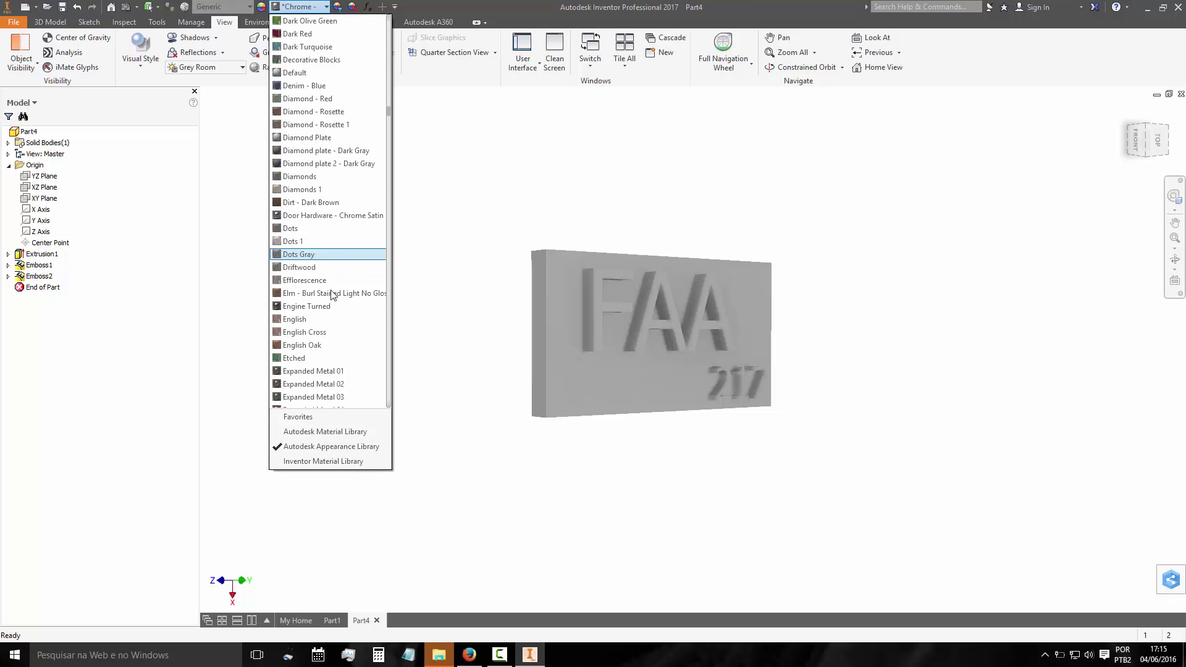
pyautogui.scroll(-3, 331, 295)
pyautogui.scroll(-2, 330, 295)
pyautogui.scroll(-2, 329, 296)
pyautogui.scroll(-3, 329, 295)
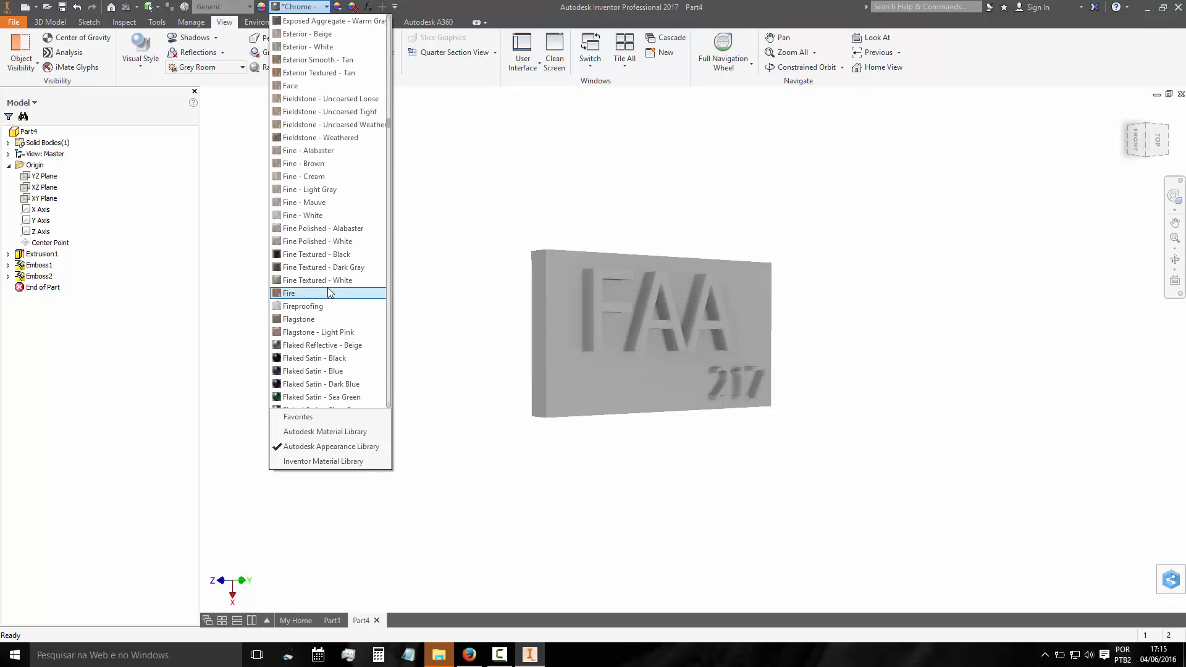
pyautogui.scroll(-3, 329, 296)
pyautogui.scroll(-3, 329, 296)
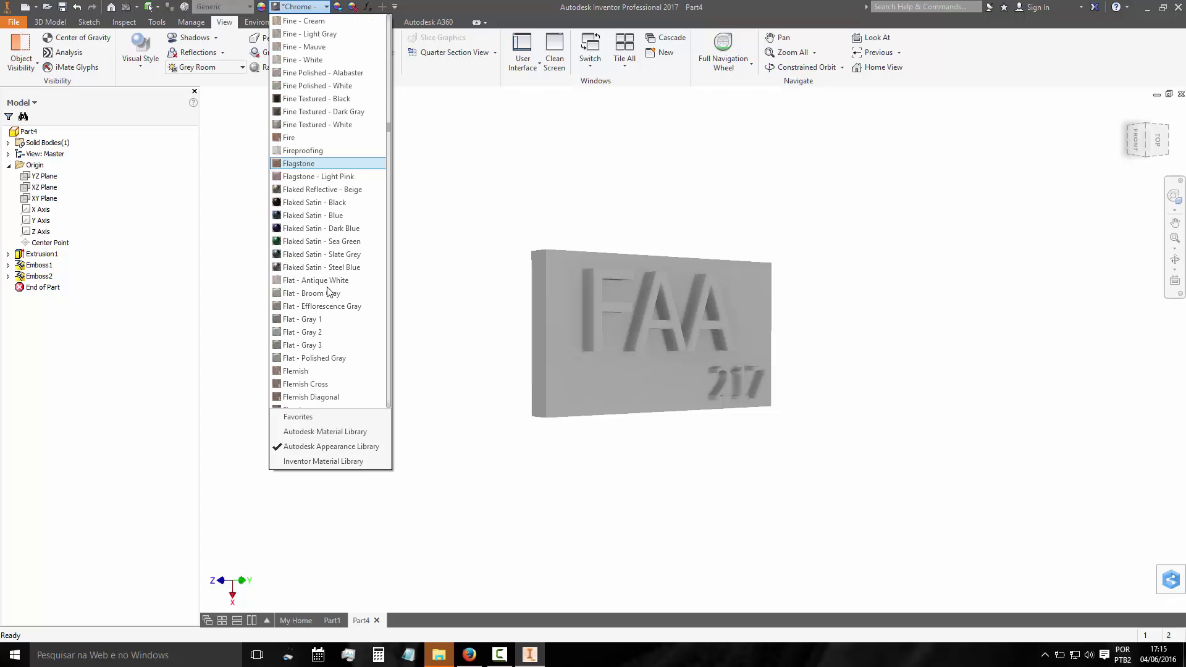
pyautogui.click(318, 241)
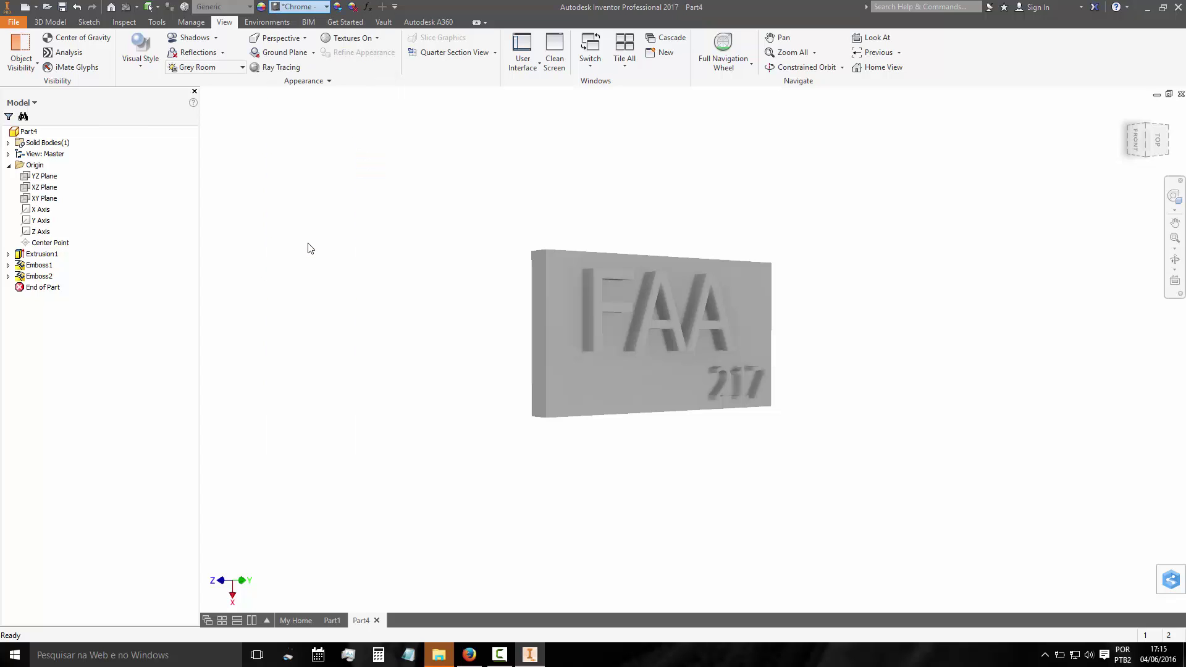
# Replace it with the Gold - Metal appearance
pyautogui.click(306, 12)
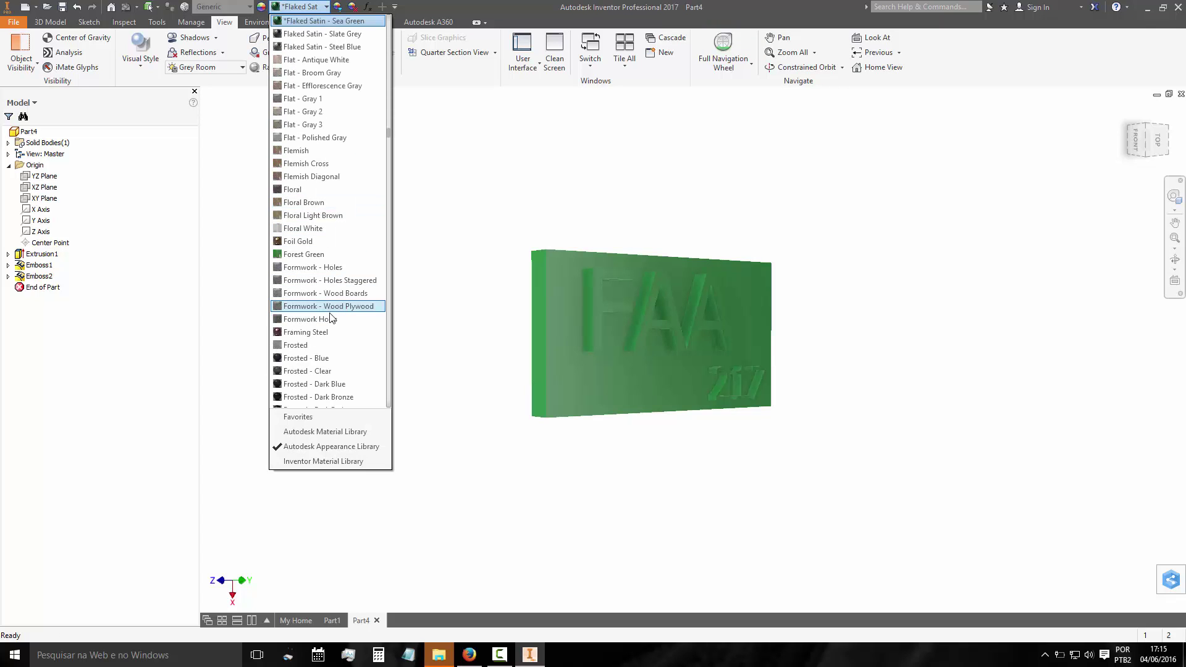
pyautogui.scroll(-1, 332, 318)
pyautogui.scroll(-5, 332, 318)
pyautogui.scroll(-5, 330, 316)
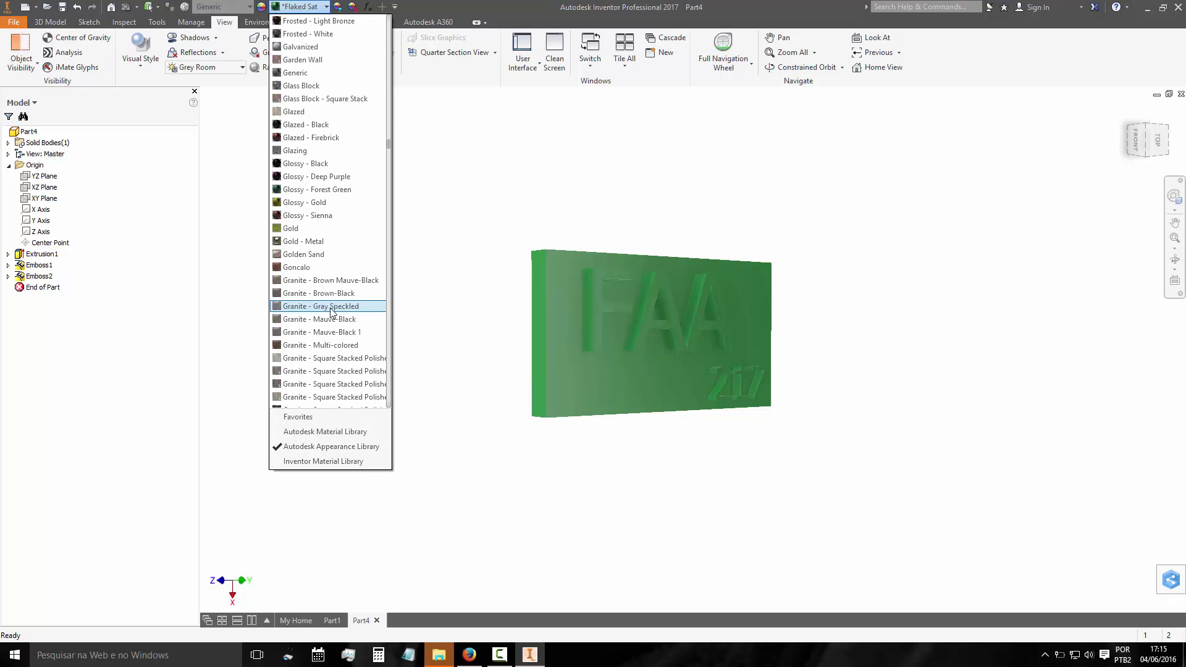
pyautogui.click(314, 241)
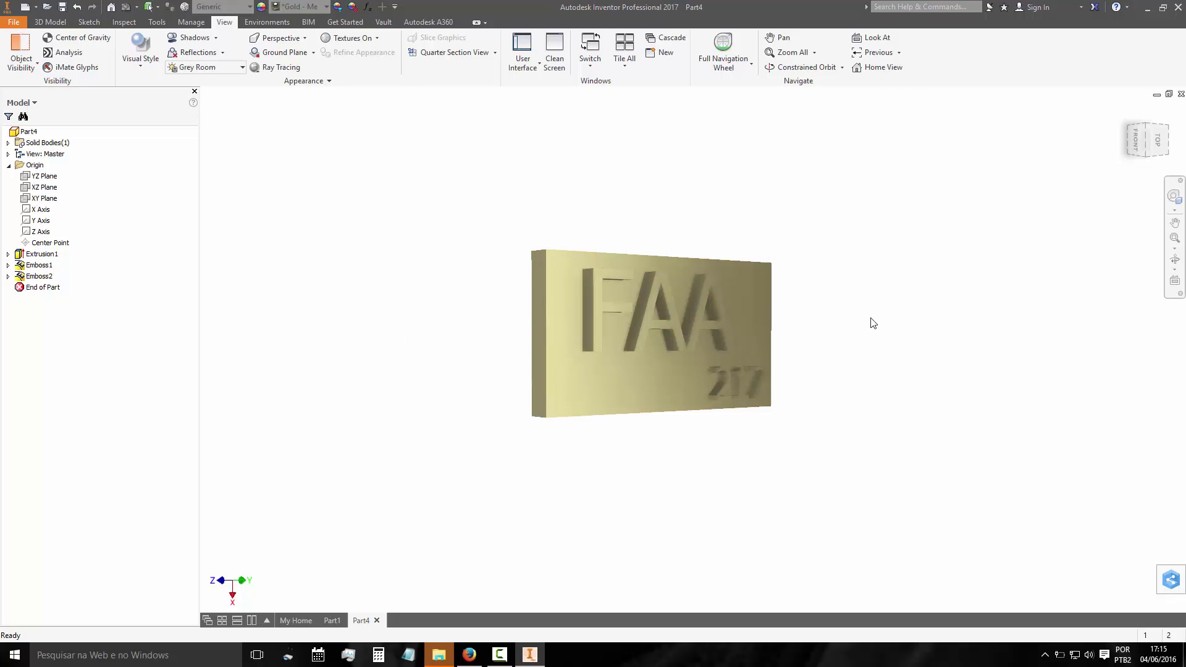
# Toggle Ray Tracing, apply Orange-Red to the plate, and open the Ground Plane options
pyautogui.click(276, 67)
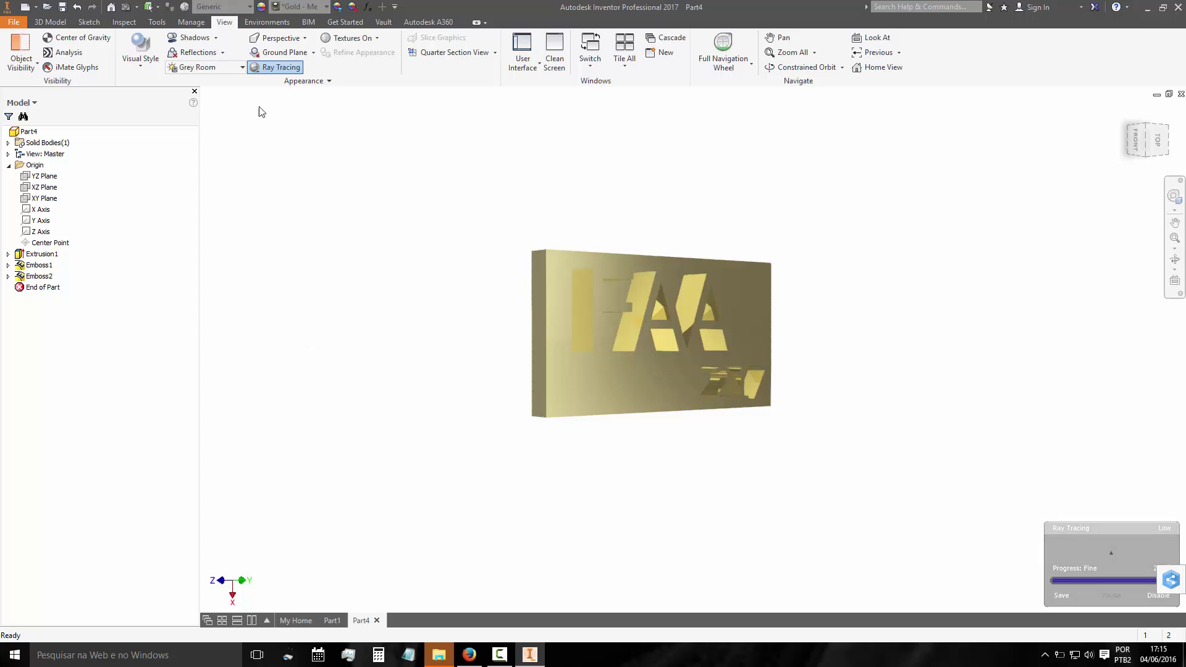
pyautogui.click(279, 68)
pyautogui.click(326, 8)
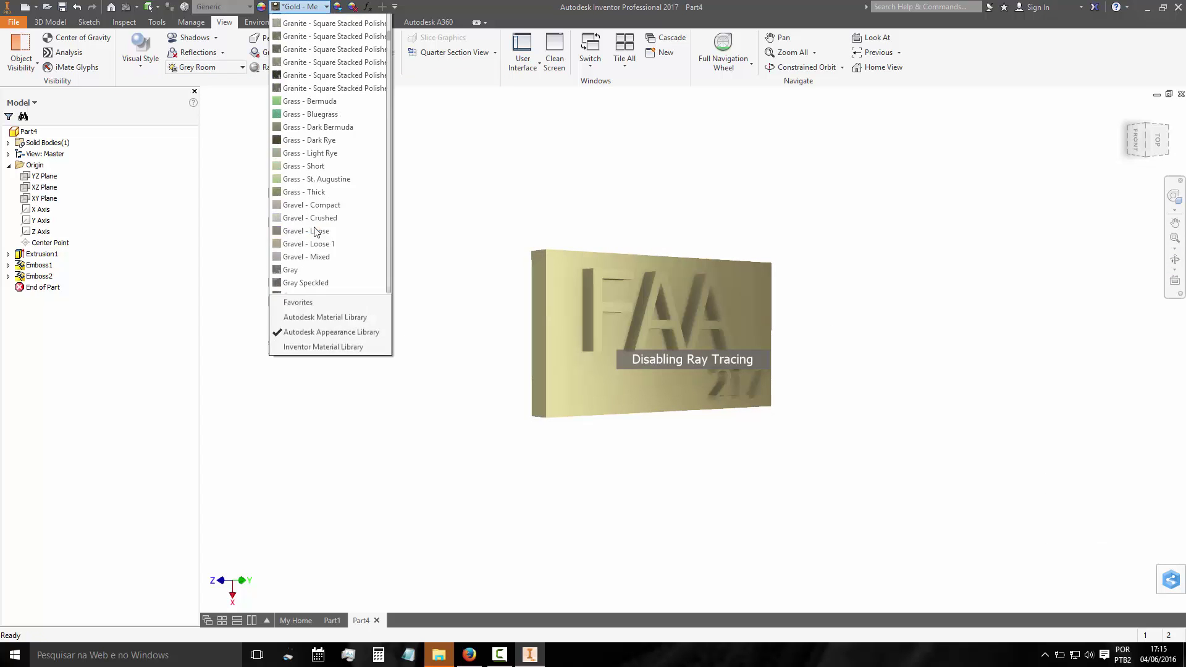
pyautogui.click(328, 241)
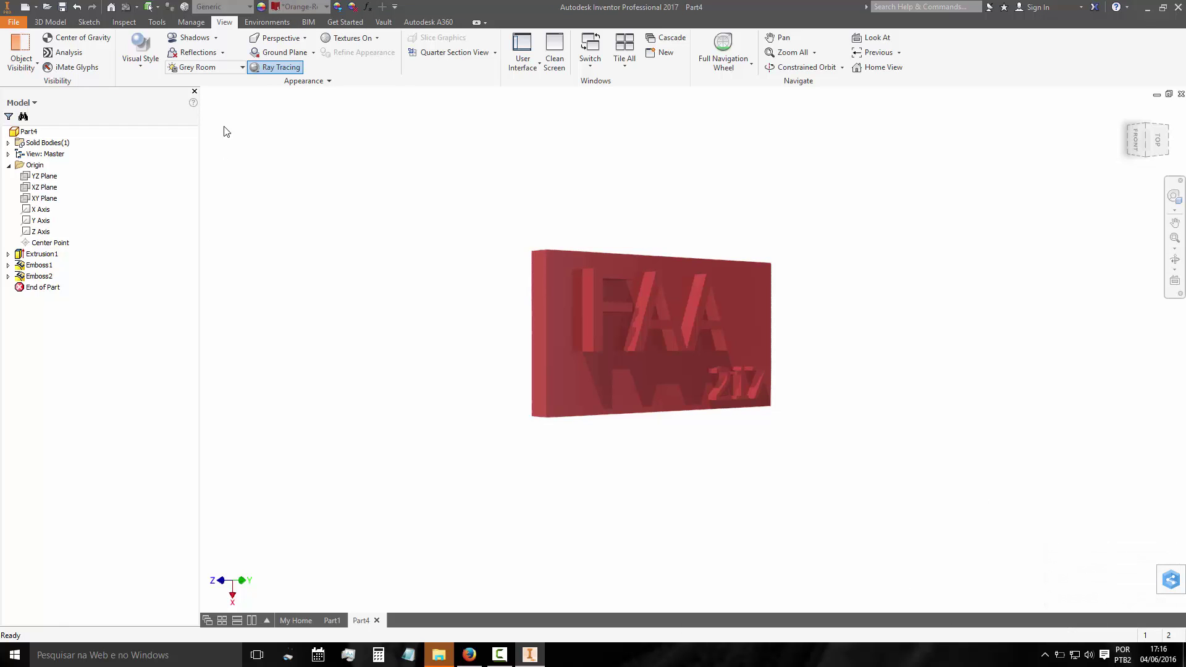
pyautogui.click(323, 11)
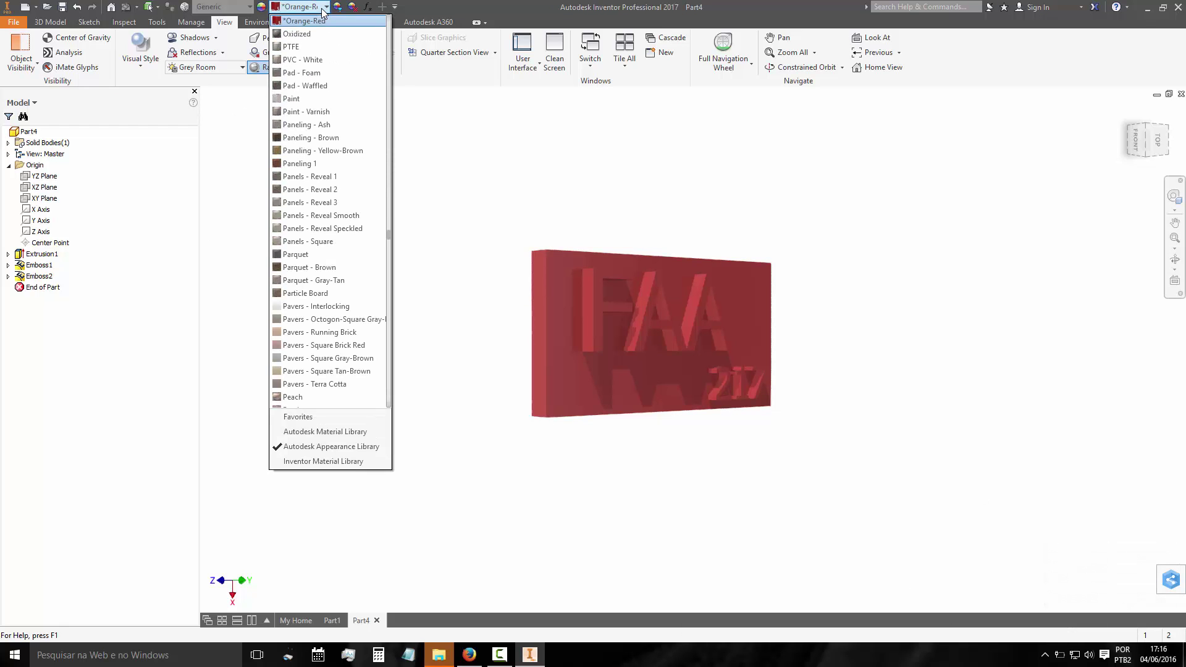
pyautogui.scroll(4, 344, 133)
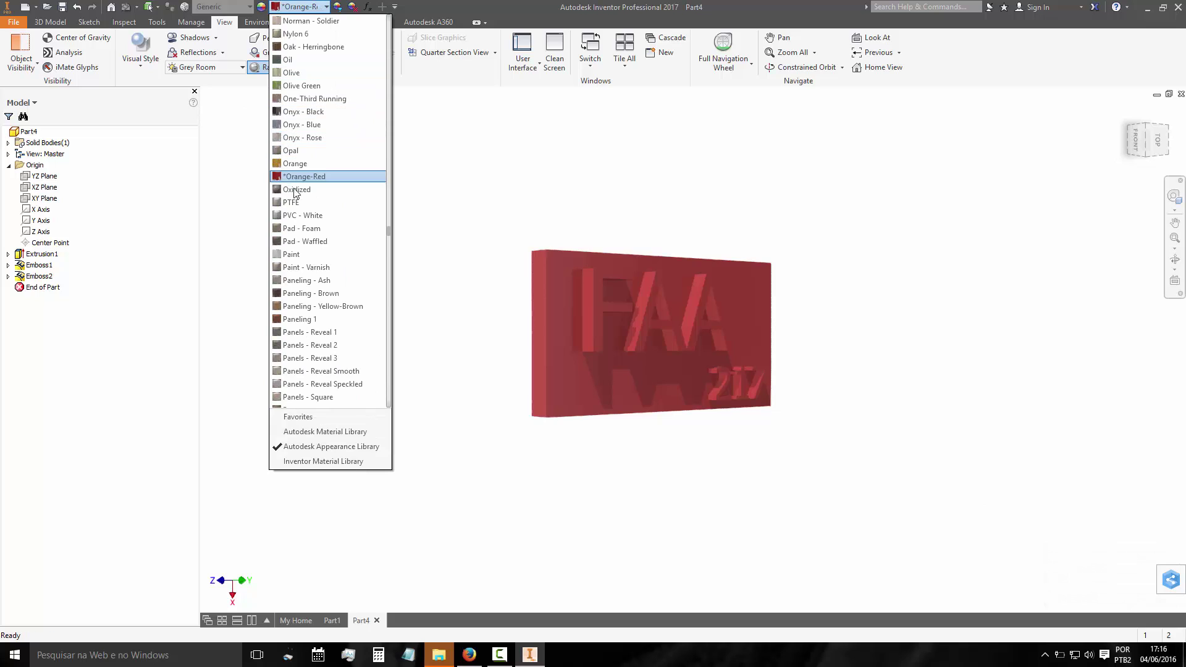
pyautogui.click(470, 229)
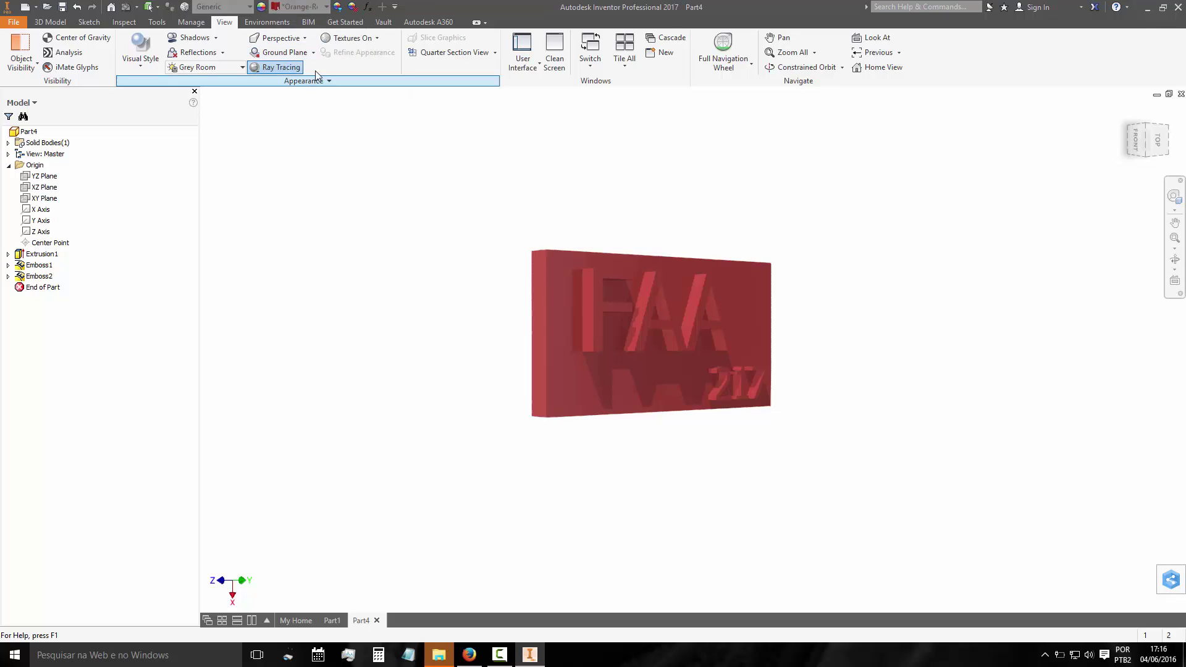
pyautogui.click(314, 53)
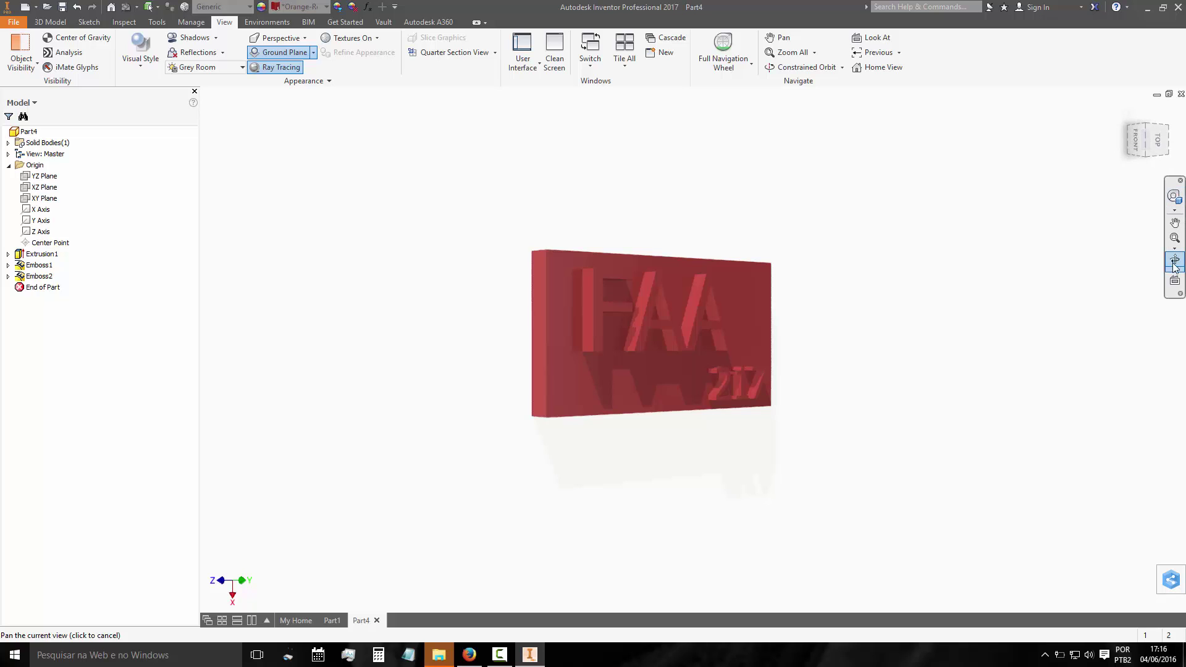
# Orbit the plate to inspect its lettering and edge, disable ray tracing, and return to front
pyautogui.click(1175, 261)
pyautogui.moveTo(788, 326)
pyautogui.mouseDown()
pyautogui.moveTo(709, 363)
pyautogui.moveTo(735, 334)
pyautogui.moveTo(638, 405)
pyautogui.mouseUp()
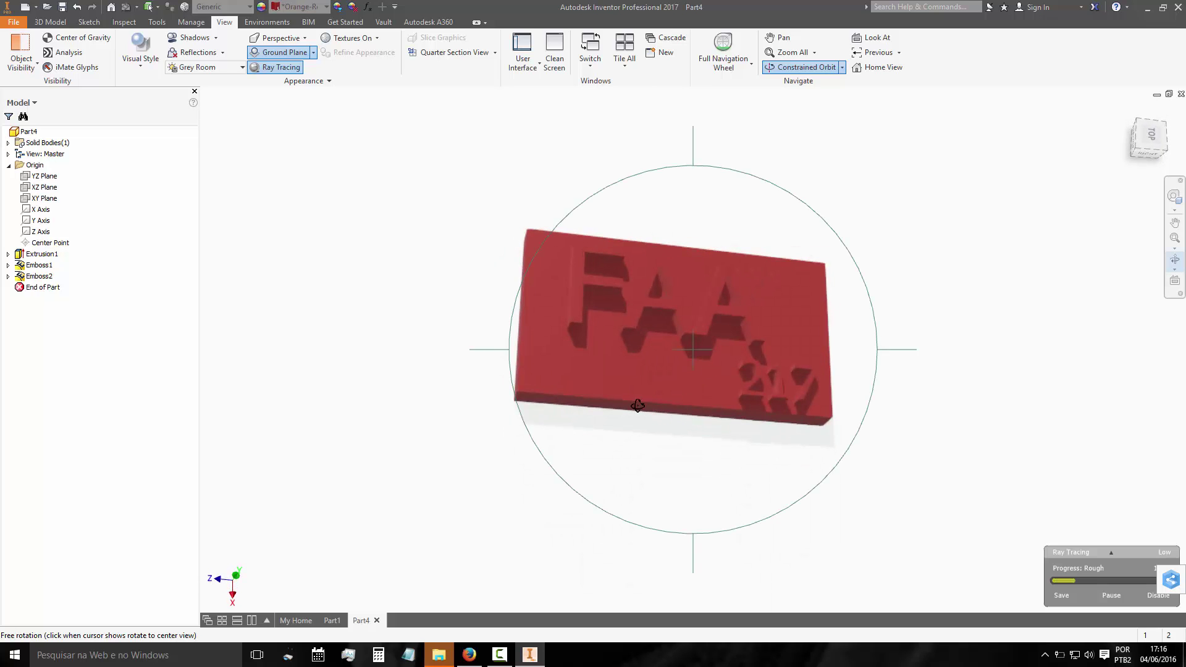
pyautogui.moveTo(588, 346)
pyautogui.mouseDown()
pyautogui.moveTo(627, 363)
pyautogui.moveTo(631, 337)
pyautogui.moveTo(679, 414)
pyautogui.mouseUp()
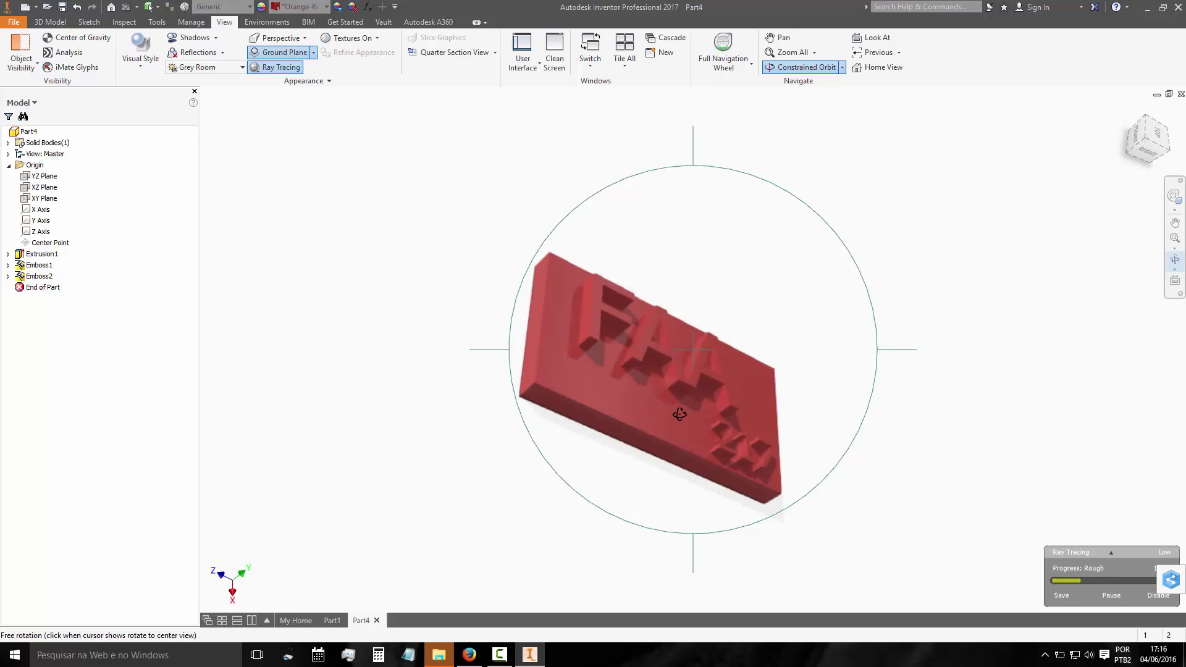
pyautogui.moveTo(744, 439)
pyautogui.mouseDown()
pyautogui.moveTo(696, 379)
pyautogui.moveTo(704, 428)
pyautogui.mouseUp()
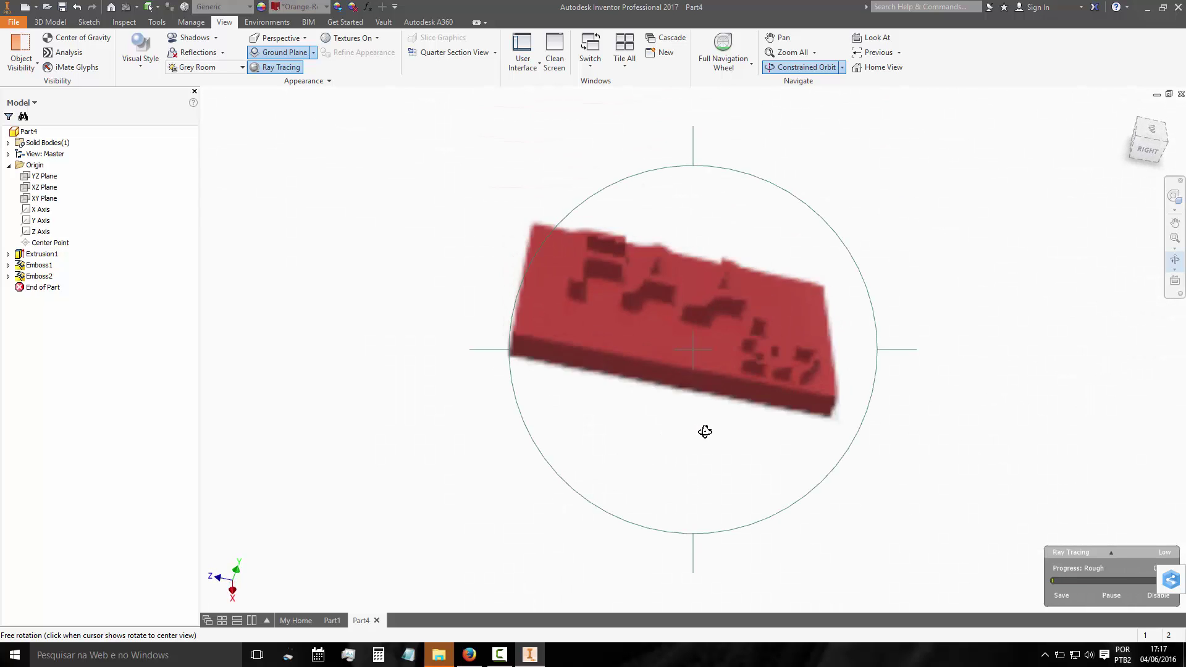
pyautogui.click(276, 66)
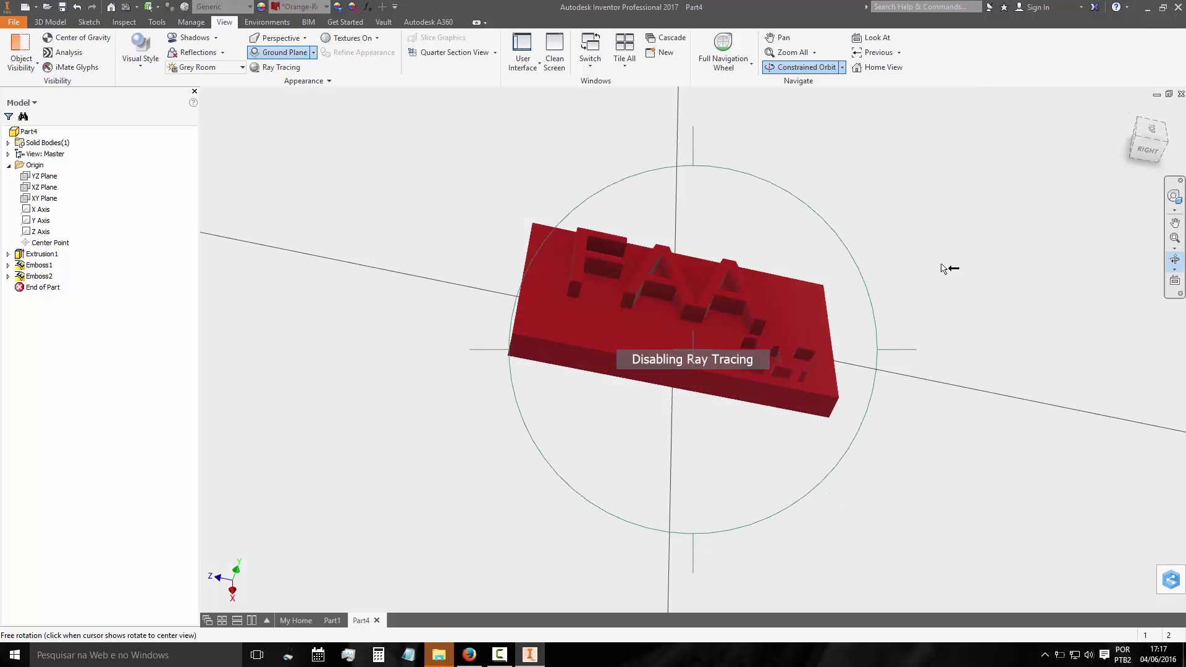
pyautogui.moveTo(948, 264)
pyautogui.mouseDown()
pyautogui.moveTo(556, 344)
pyautogui.moveTo(638, 364)
pyautogui.moveTo(554, 362)
pyautogui.moveTo(579, 381)
pyautogui.moveTo(627, 354)
pyautogui.moveTo(610, 371)
pyautogui.moveTo(599, 365)
pyautogui.moveTo(601, 376)
pyautogui.mouseUp()
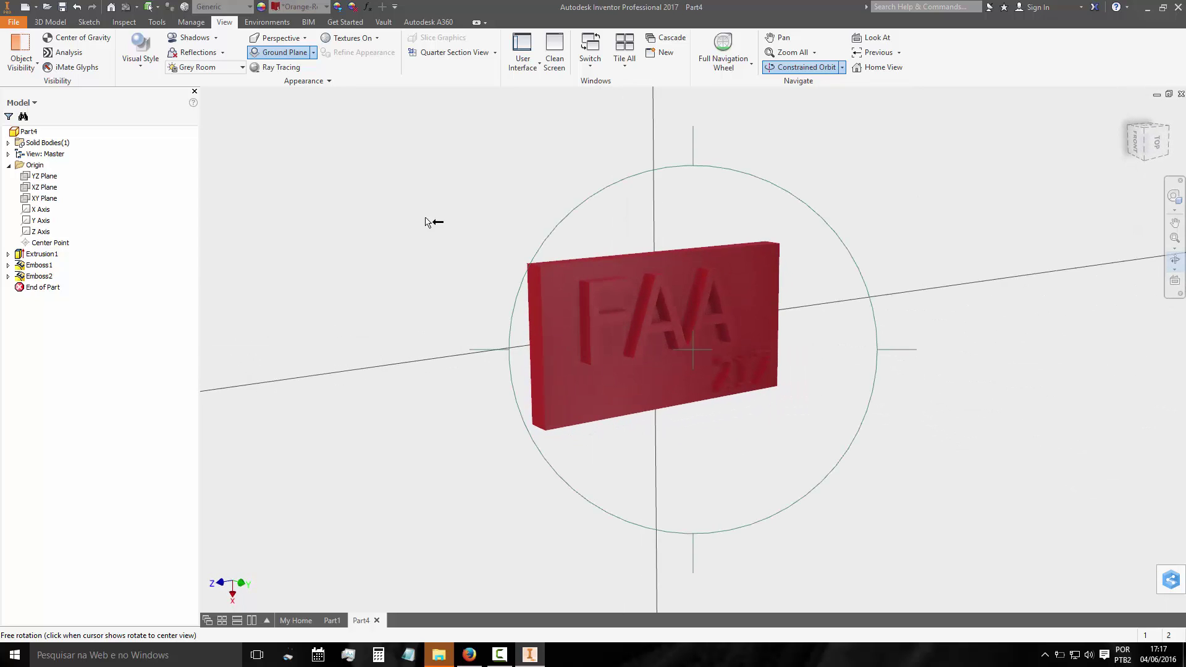
# Re-enable ray tracing with reflections turned on and toggle the shadow setting
pyautogui.click(275, 67)
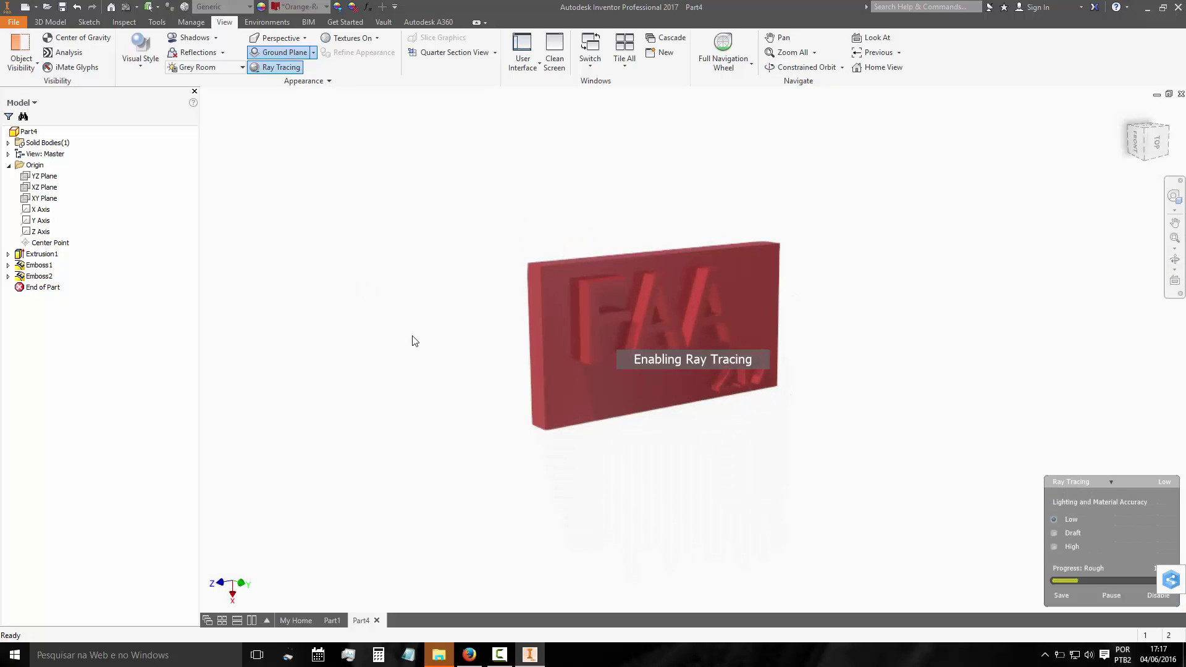
pyautogui.click(201, 55)
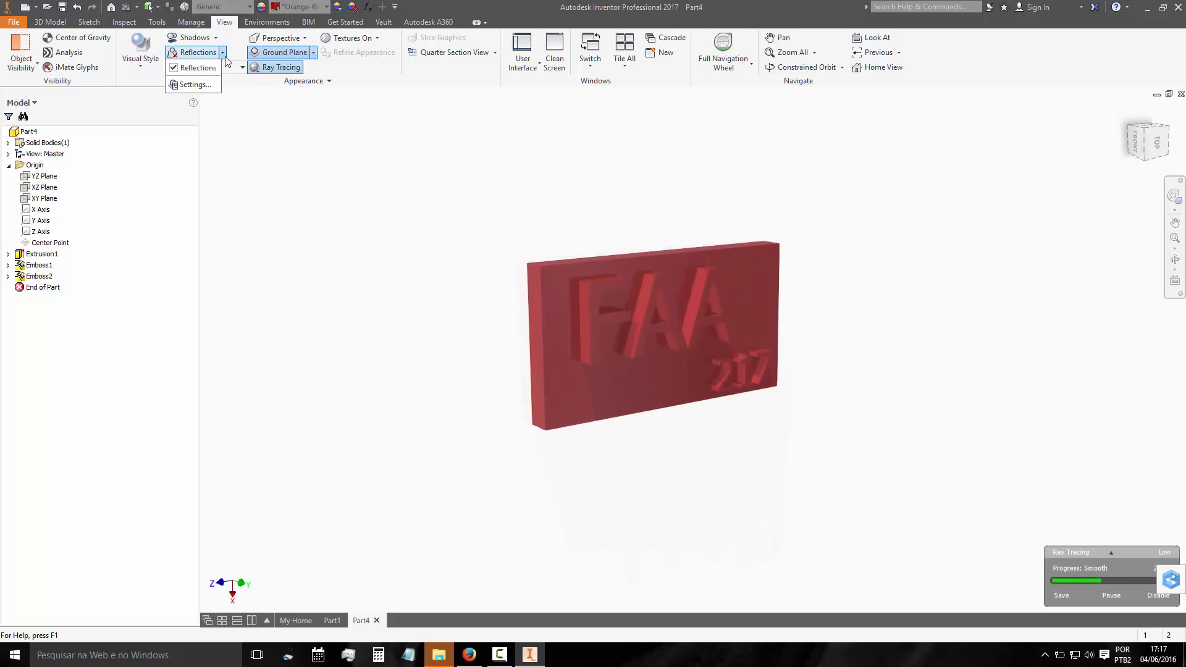
pyautogui.click(193, 85)
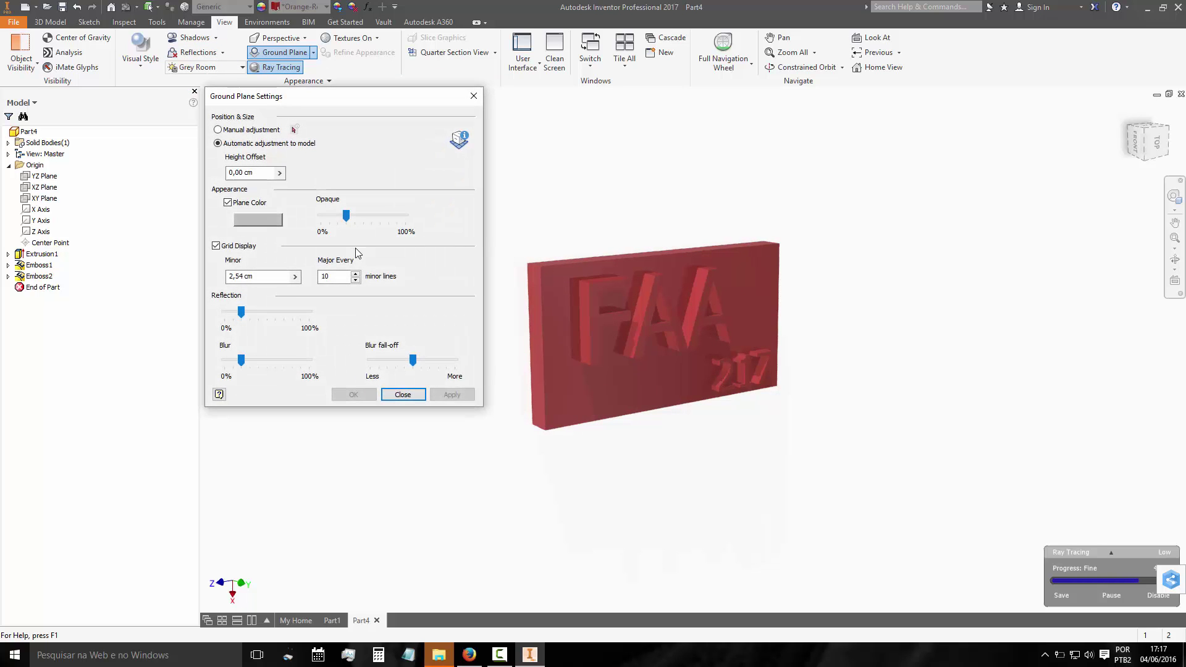
pyautogui.click(402, 394)
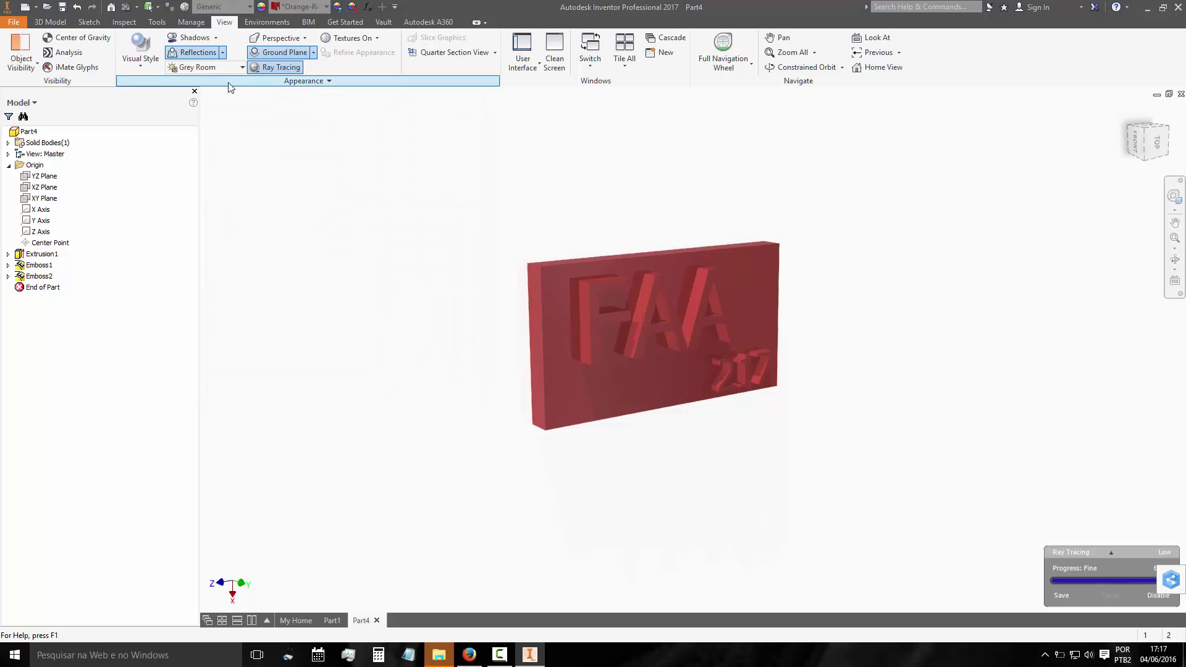
pyautogui.click(216, 39)
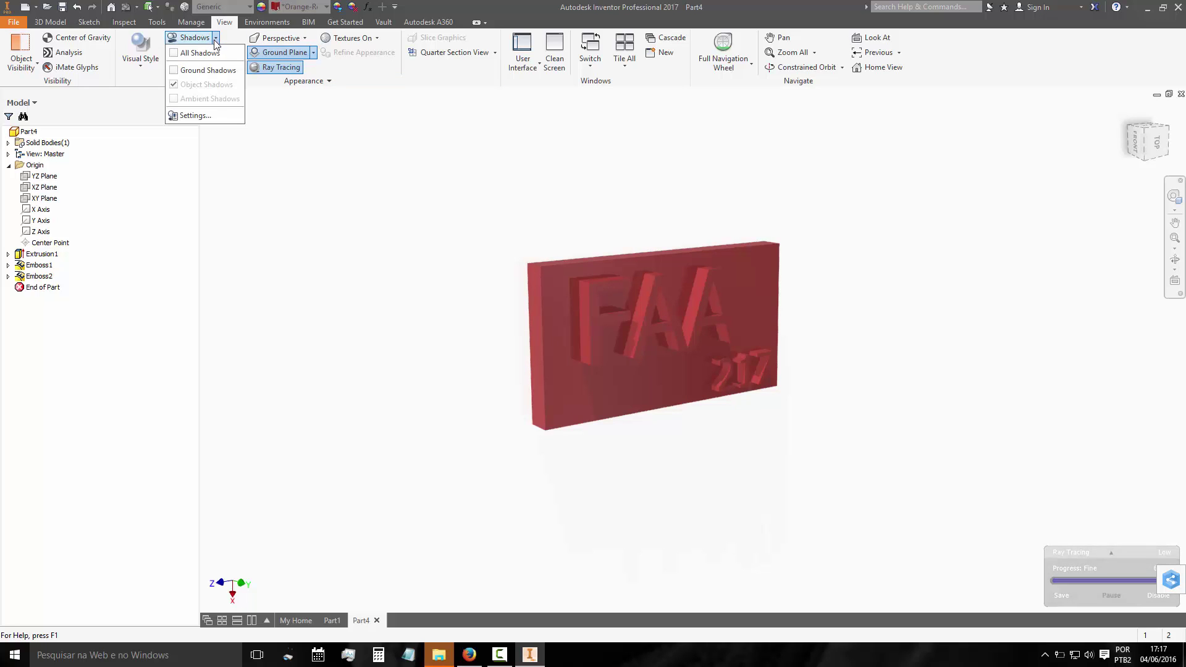
pyautogui.click(184, 51)
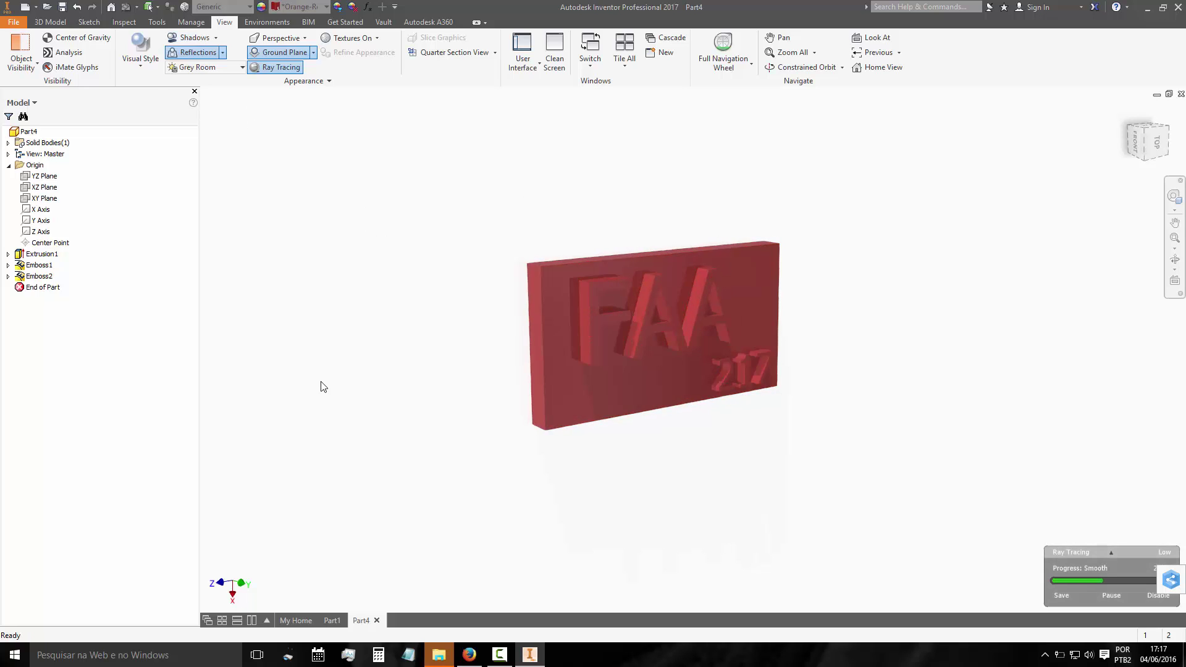
# Switch the view to orthographic projection, then back to perspective
pyautogui.click(296, 38)
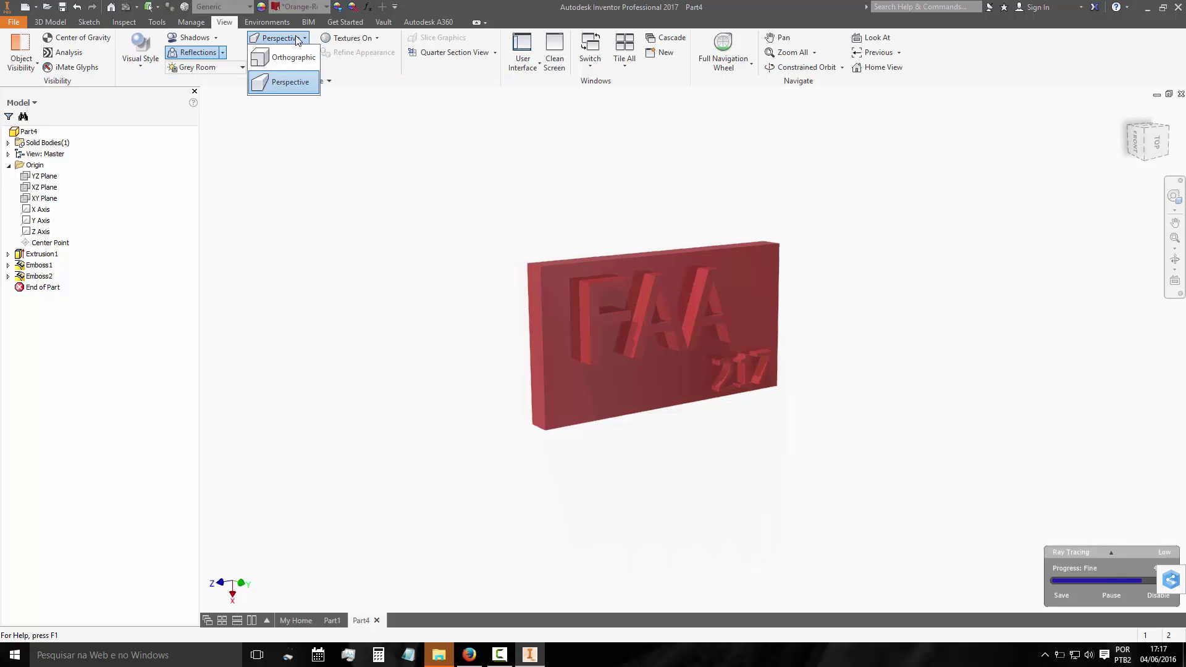
pyautogui.click(291, 58)
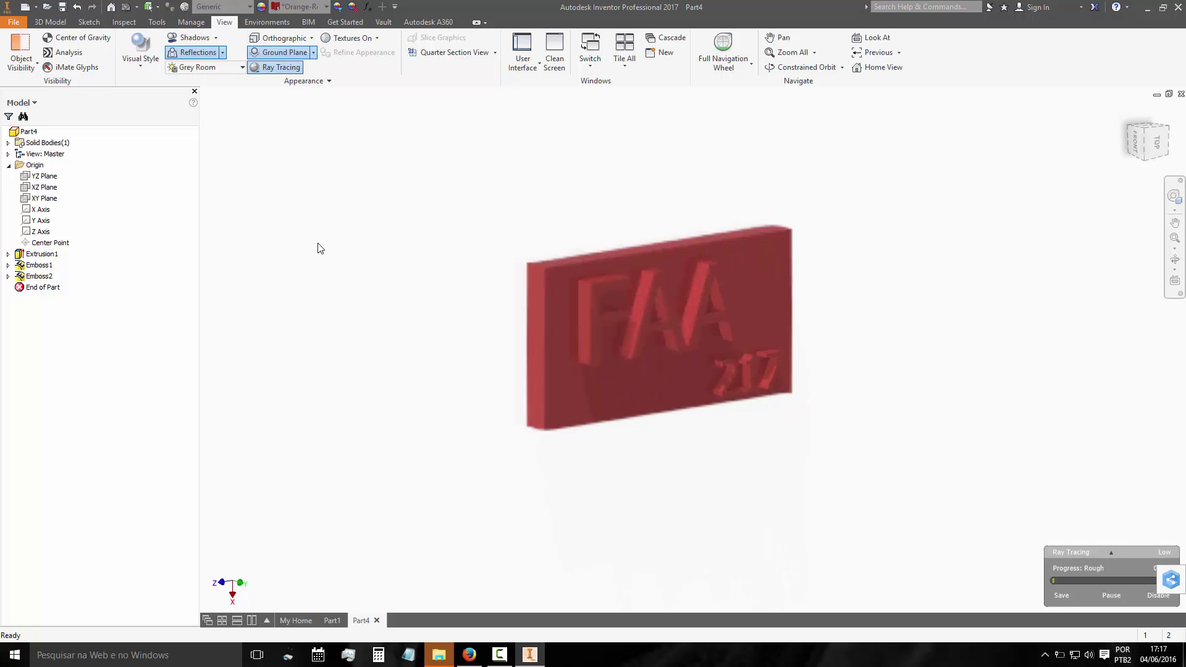
pyautogui.click(278, 37)
pyautogui.click(288, 79)
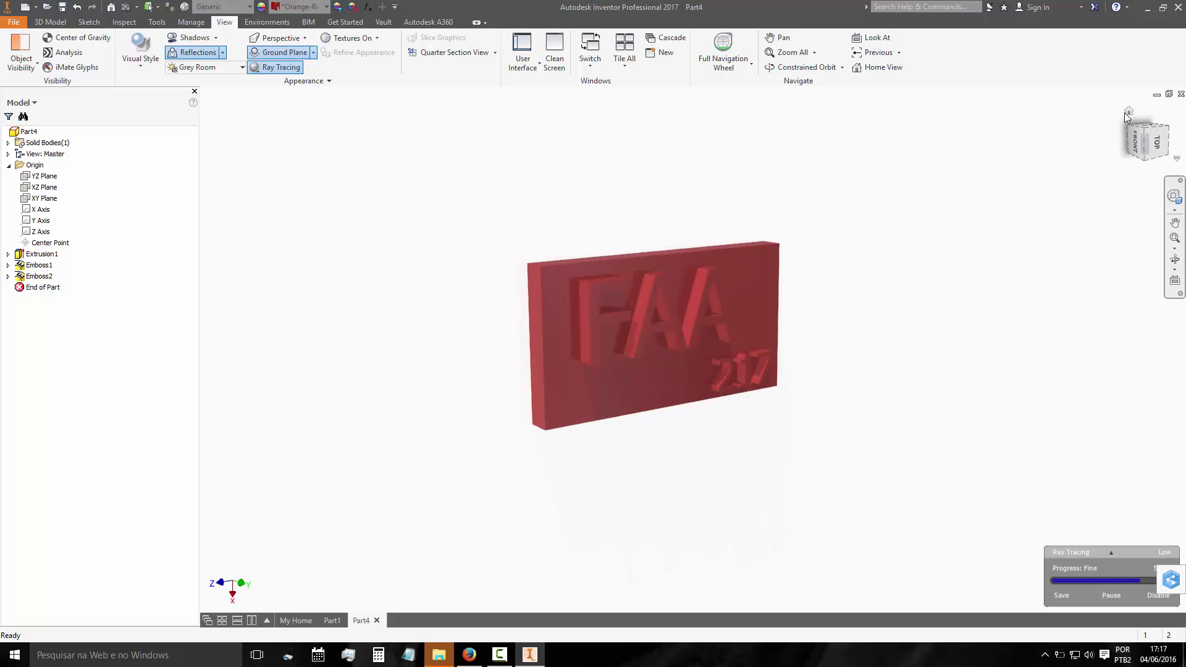
pyautogui.click(1130, 113)
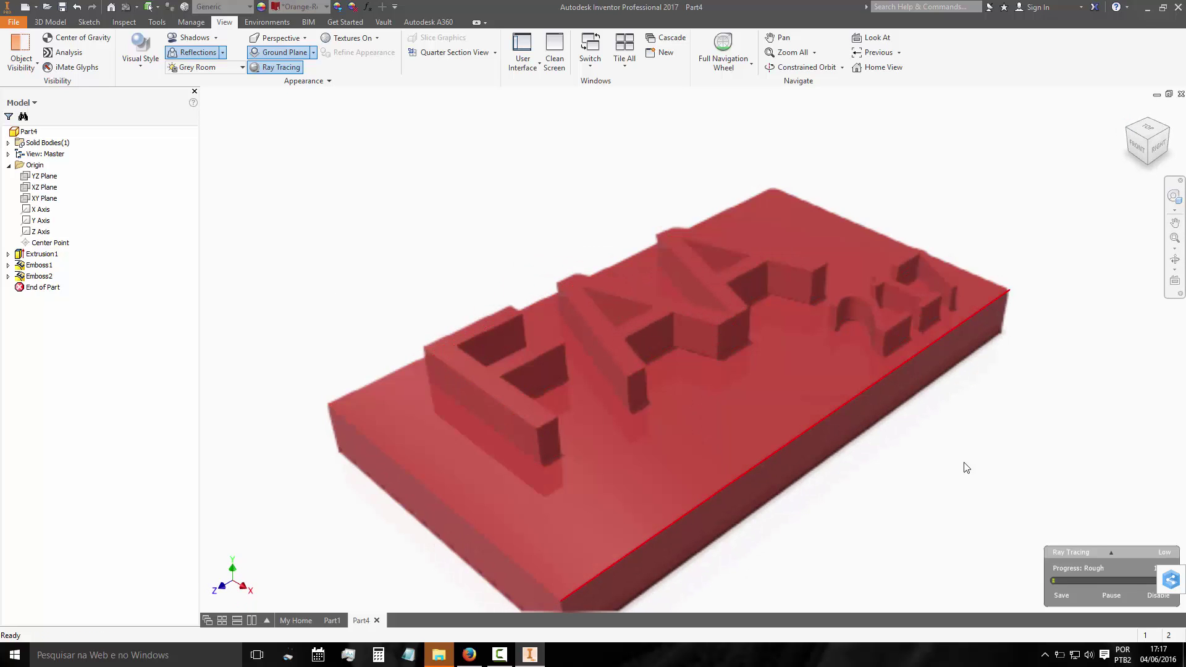
pyautogui.moveTo(942, 445); pyautogui.dragTo(902, 399, button='middle')
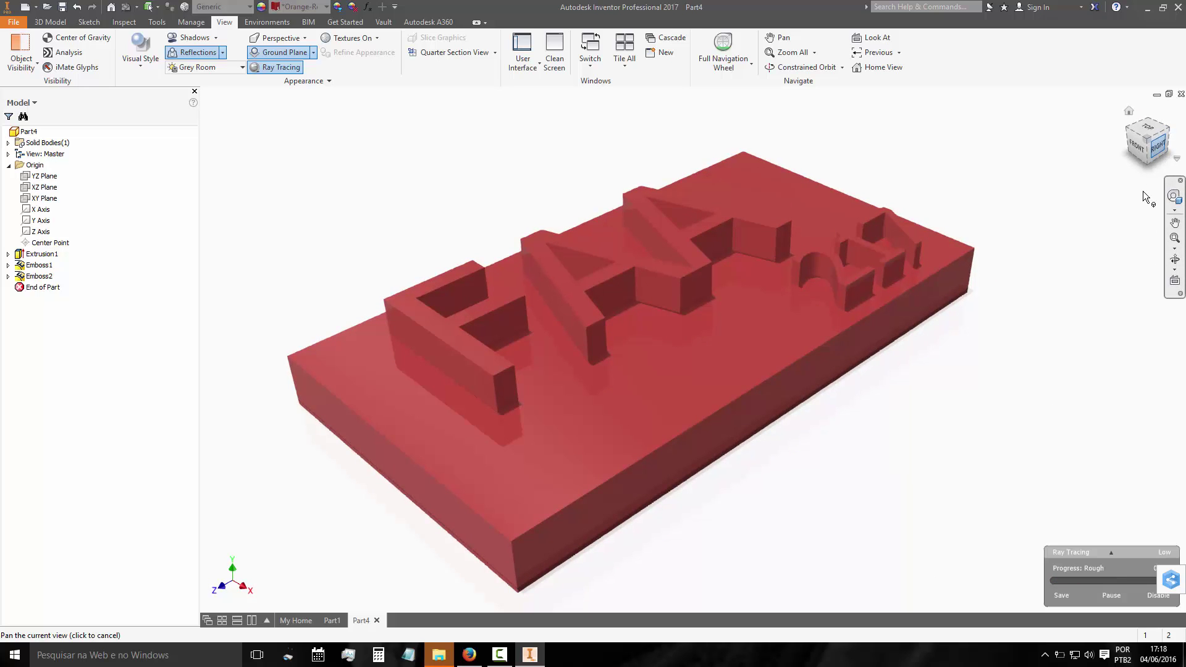
pyautogui.click(1155, 147)
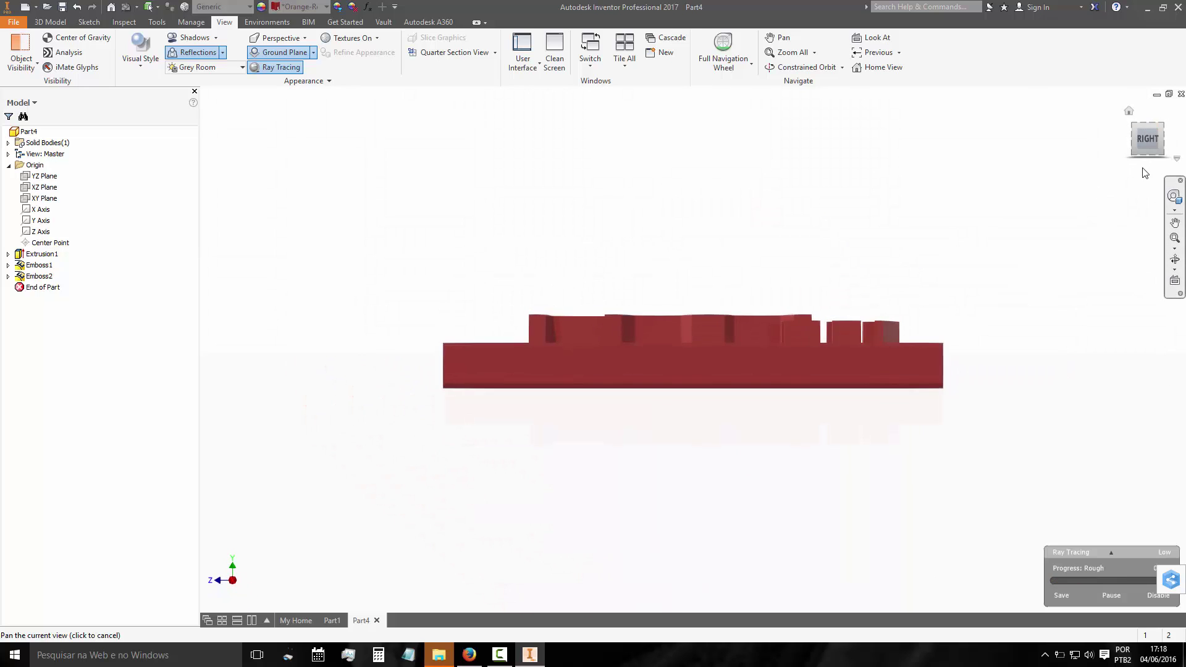
pyautogui.click(1144, 165)
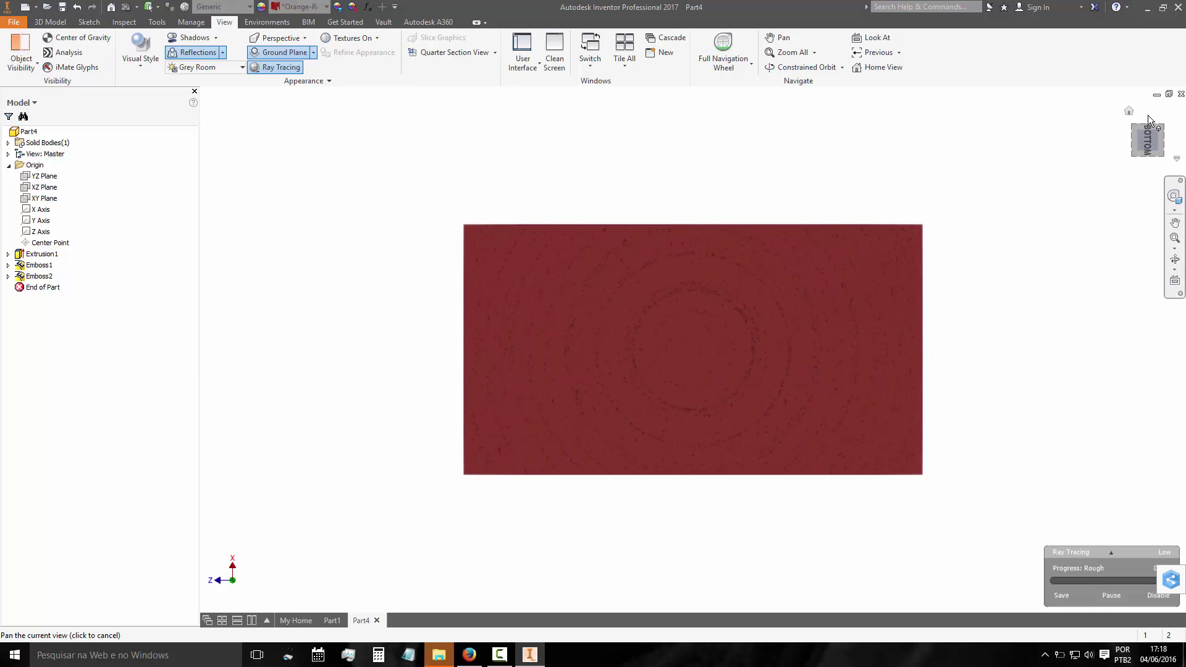
pyautogui.click(1148, 116)
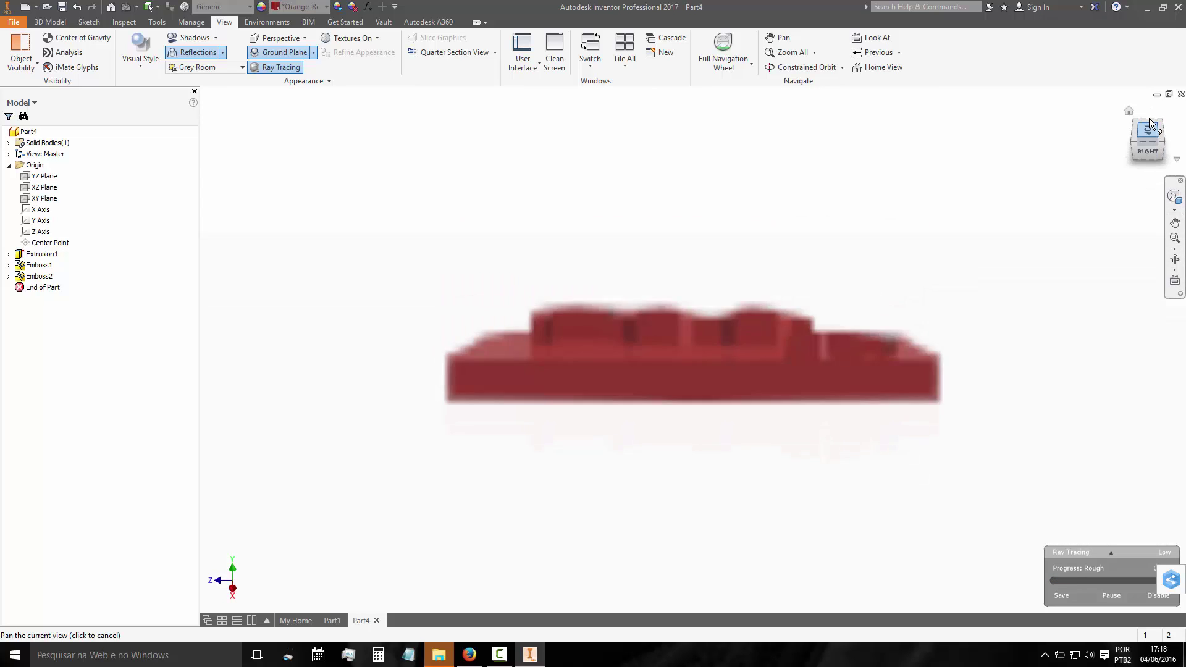
pyautogui.click(1149, 117)
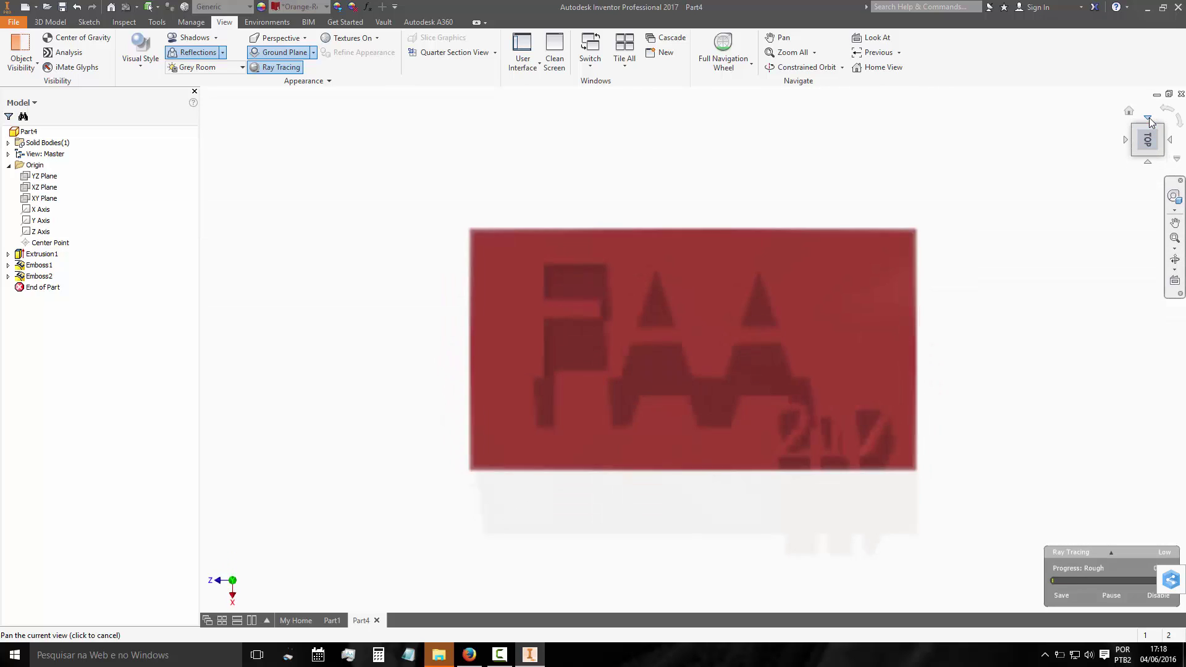
pyautogui.click(1165, 159)
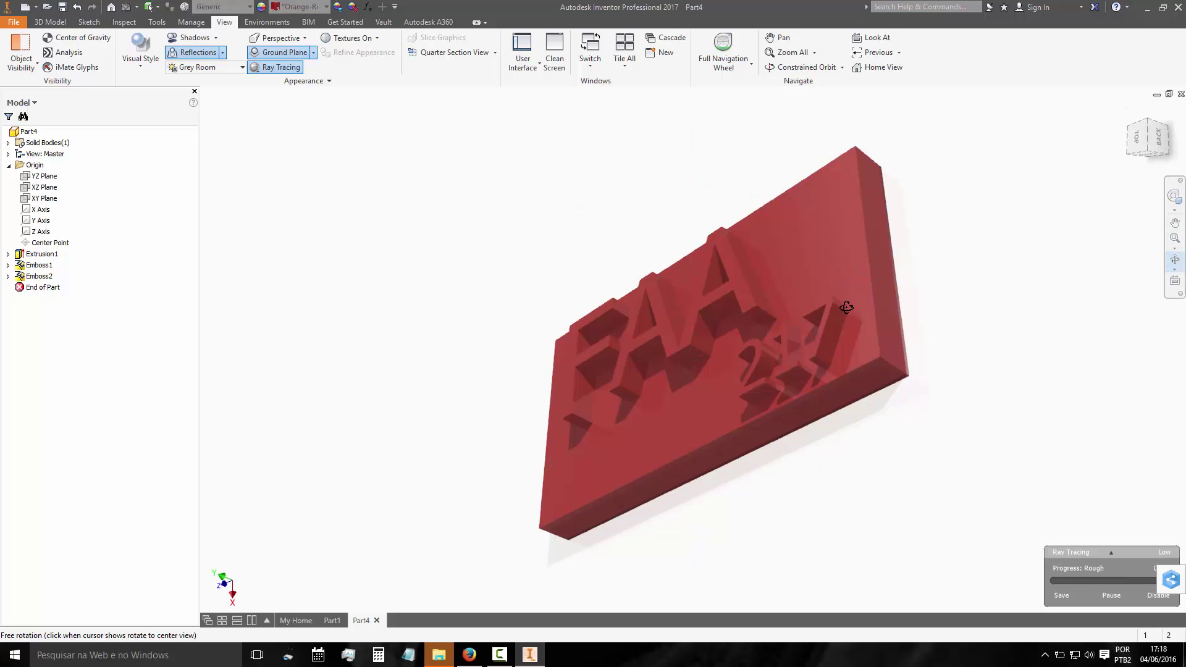
pyautogui.moveTo(842, 299)
pyautogui.mouseDown()
pyautogui.moveTo(852, 317)
pyautogui.moveTo(837, 397)
pyautogui.mouseUp()
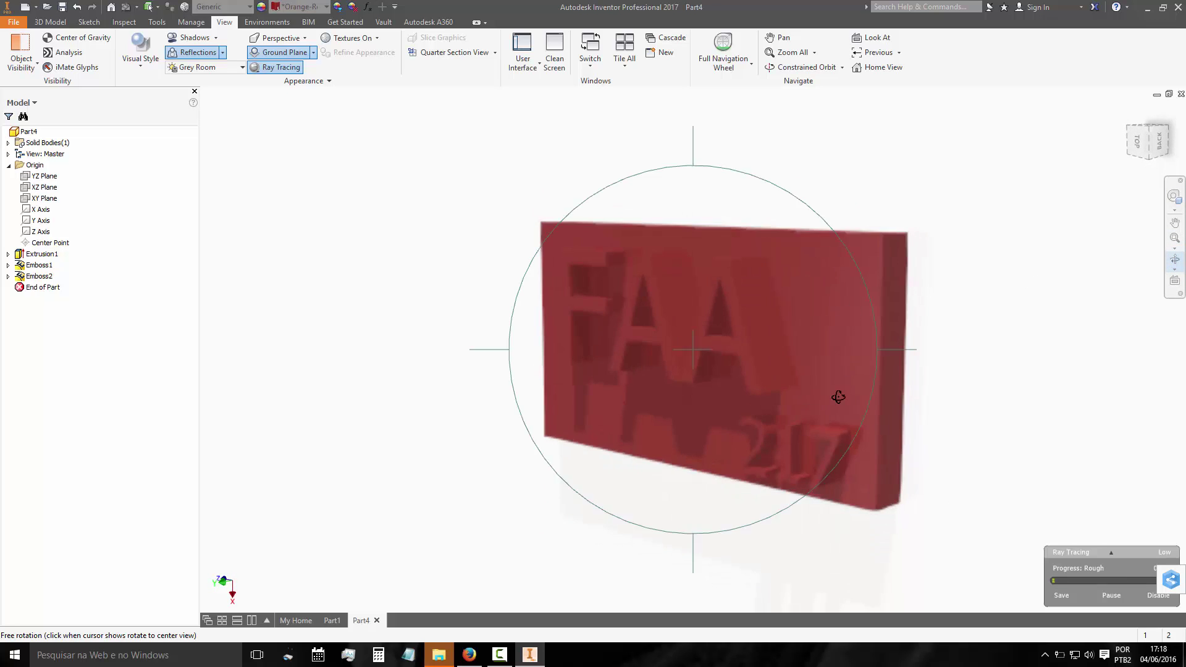
pyautogui.moveTo(743, 396); pyautogui.dragTo(815, 402)
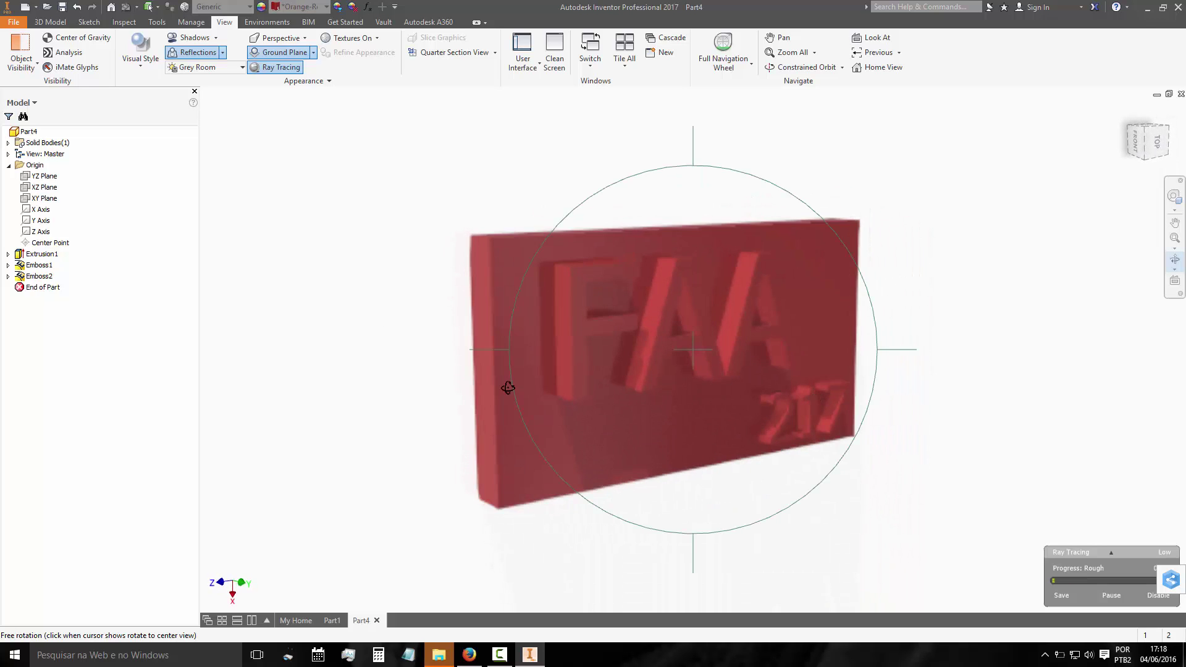
pyautogui.press('Escape')
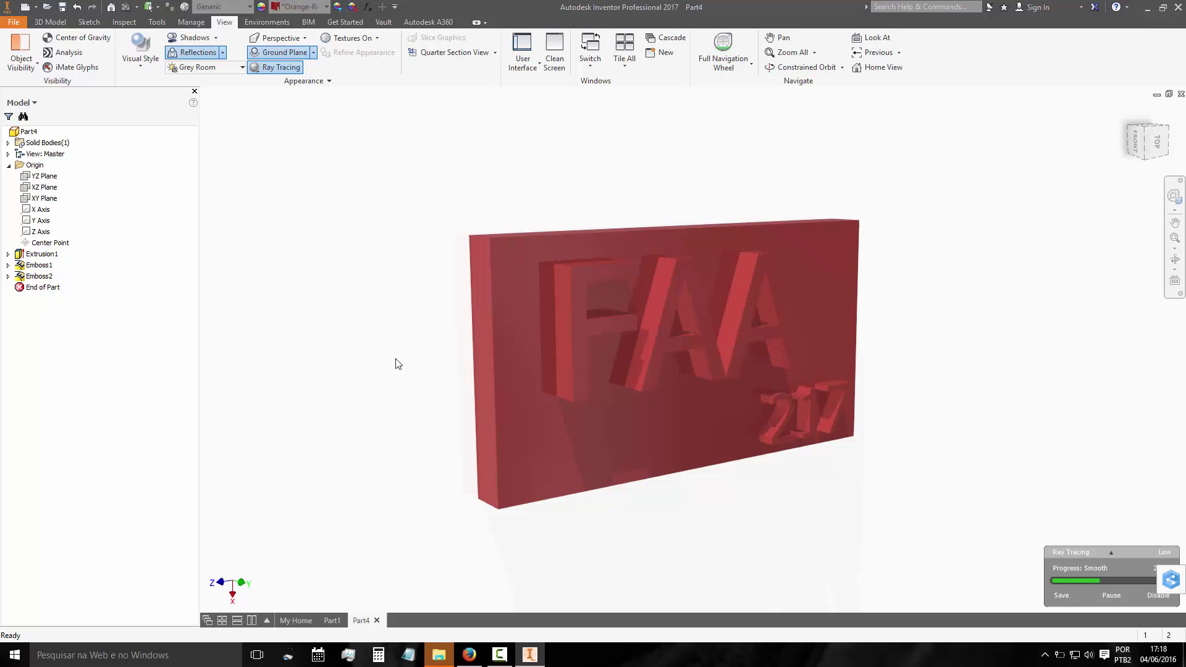
pyautogui.scroll(3, 420, 368)
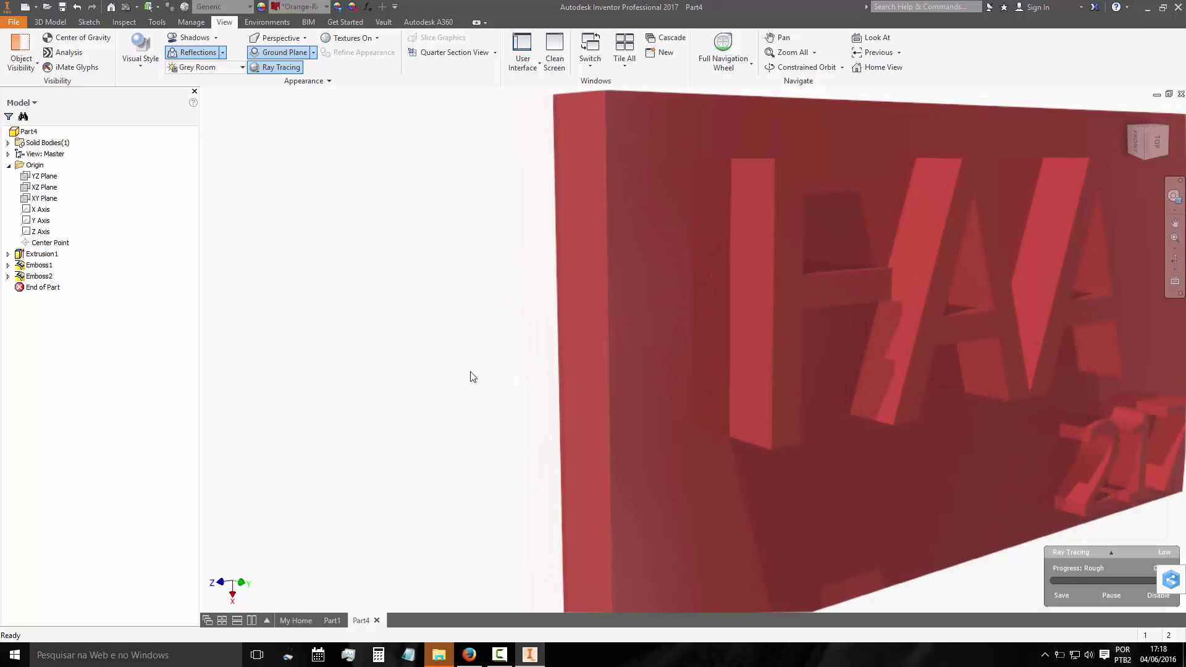
pyautogui.scroll(-3, 495, 376)
pyautogui.moveTo(630, 361); pyautogui.dragTo(523, 357, button='middle')
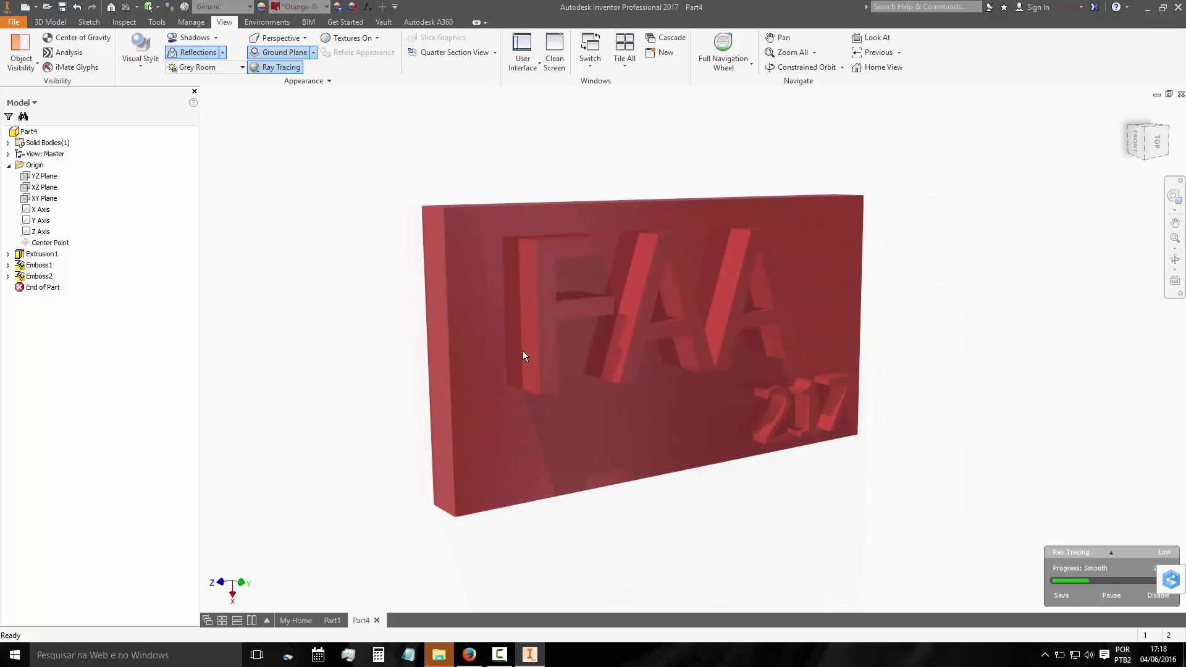
pyautogui.scroll(3, 523, 357)
pyautogui.scroll(-2, 523, 357)
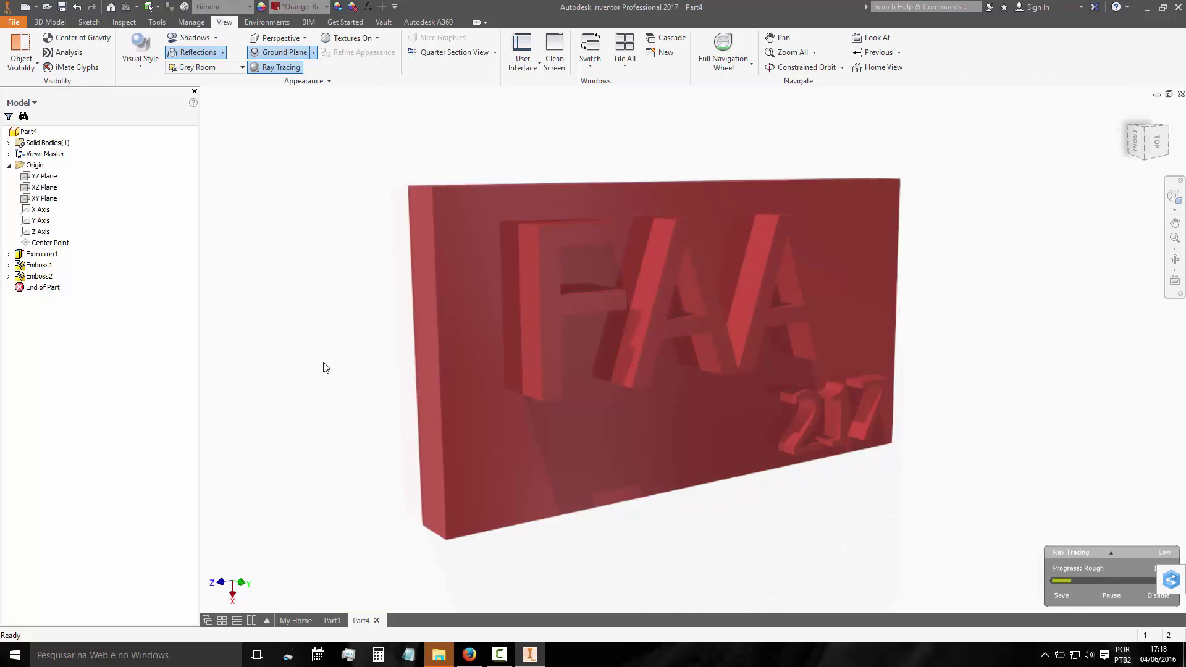